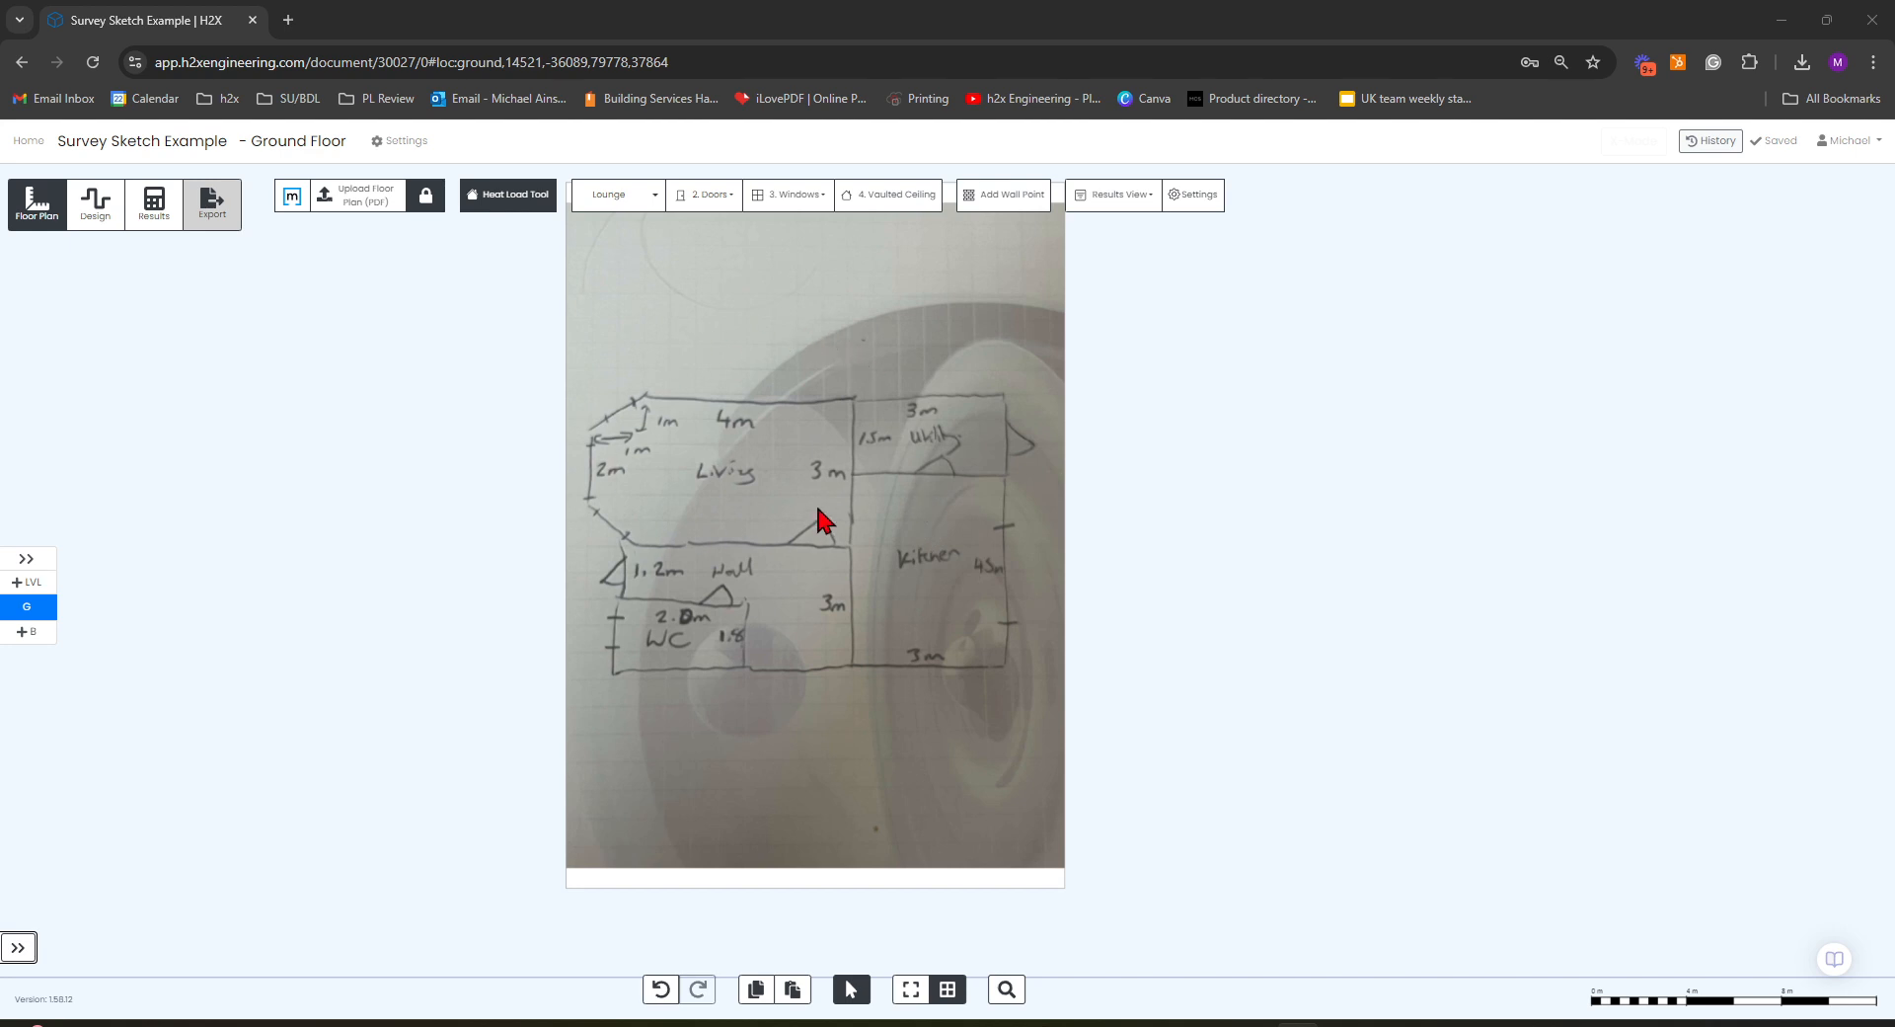
# - Start a Living room in the empty area beside the sketch with a 3 m right wall and a 4 m bottom wall
pyautogui.moveTo(520, 780); pyautogui.dragTo(1079, 744)
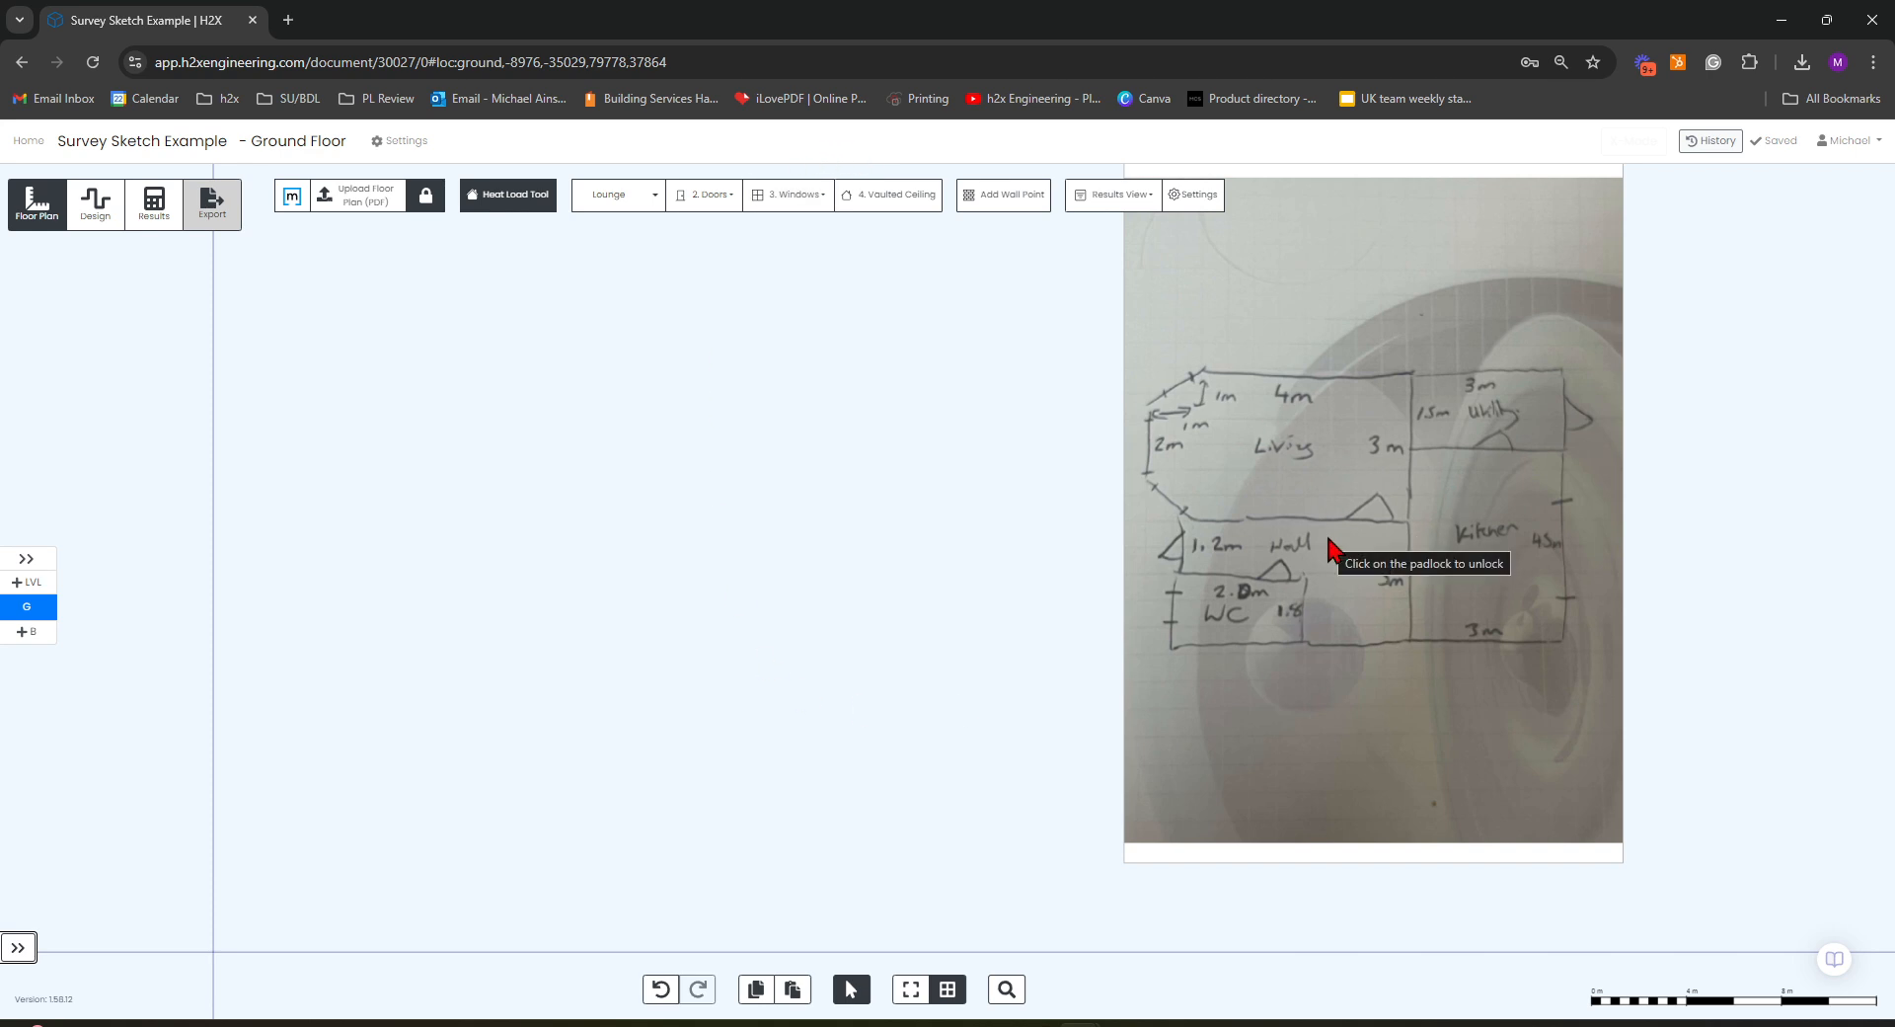
pyautogui.click(654, 197)
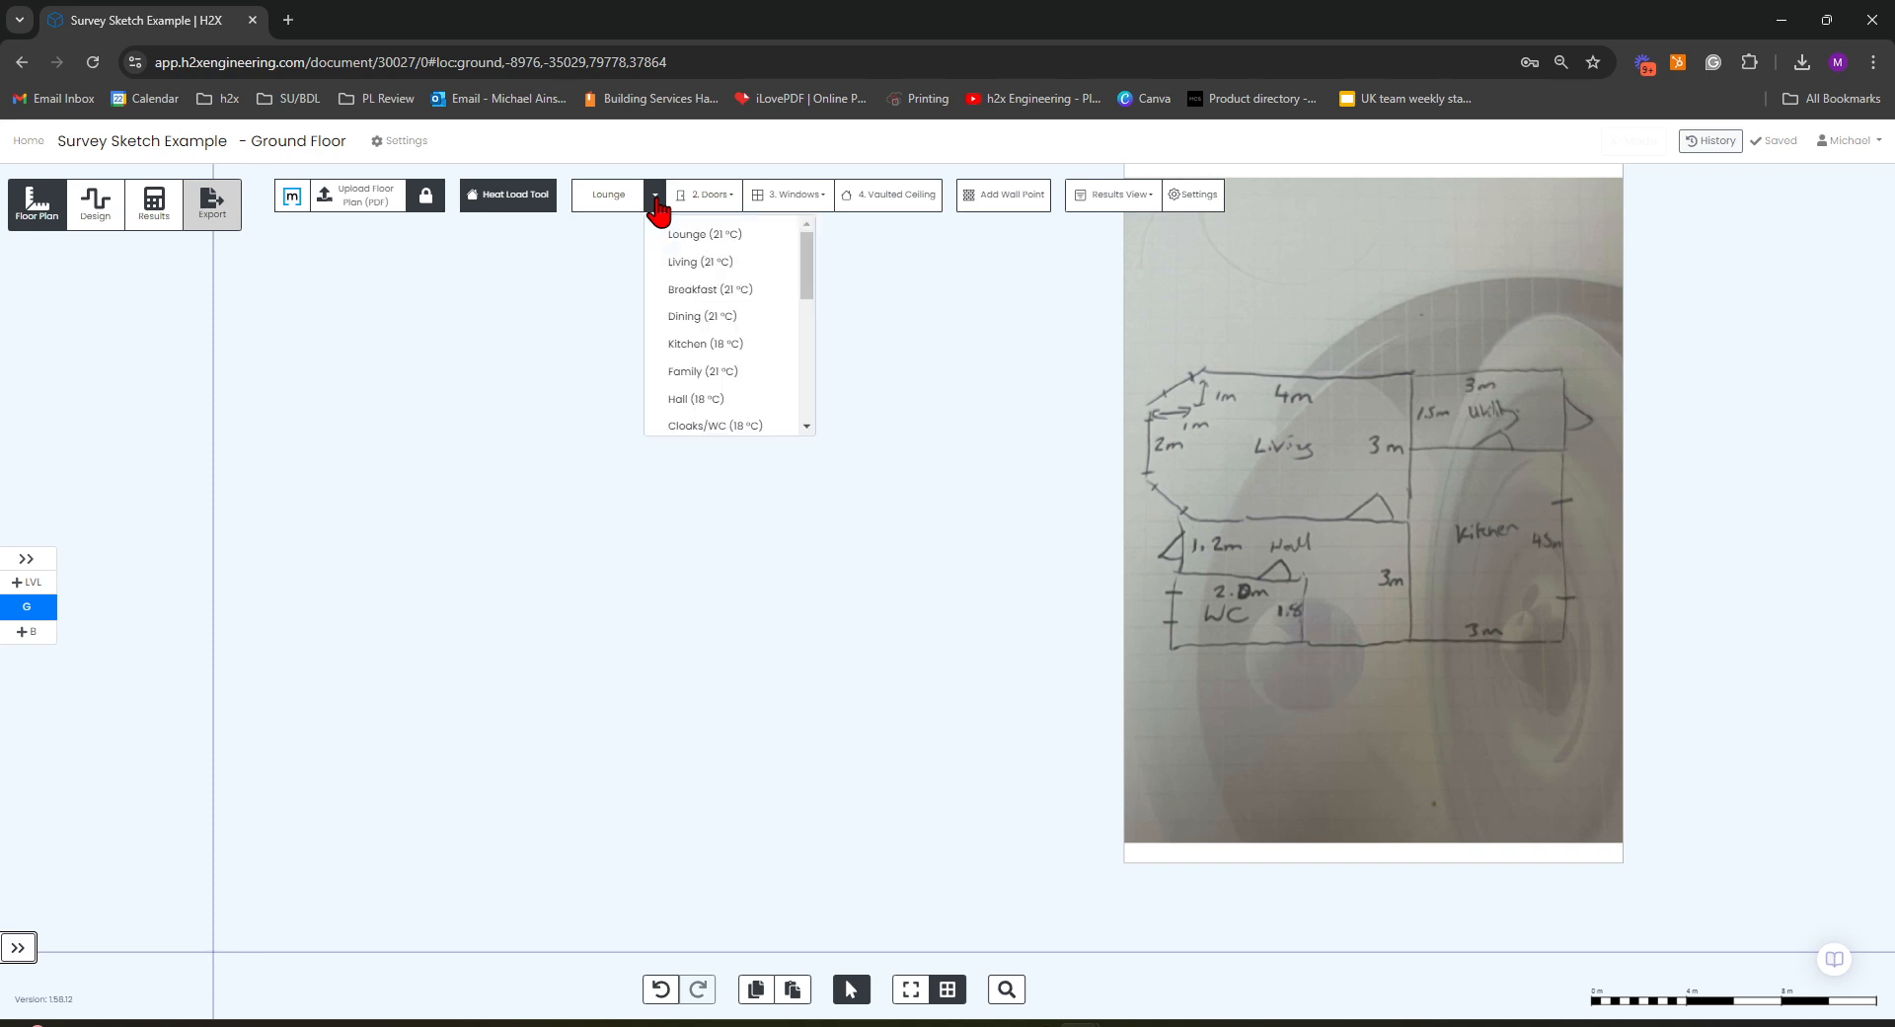
pyautogui.click(688, 266)
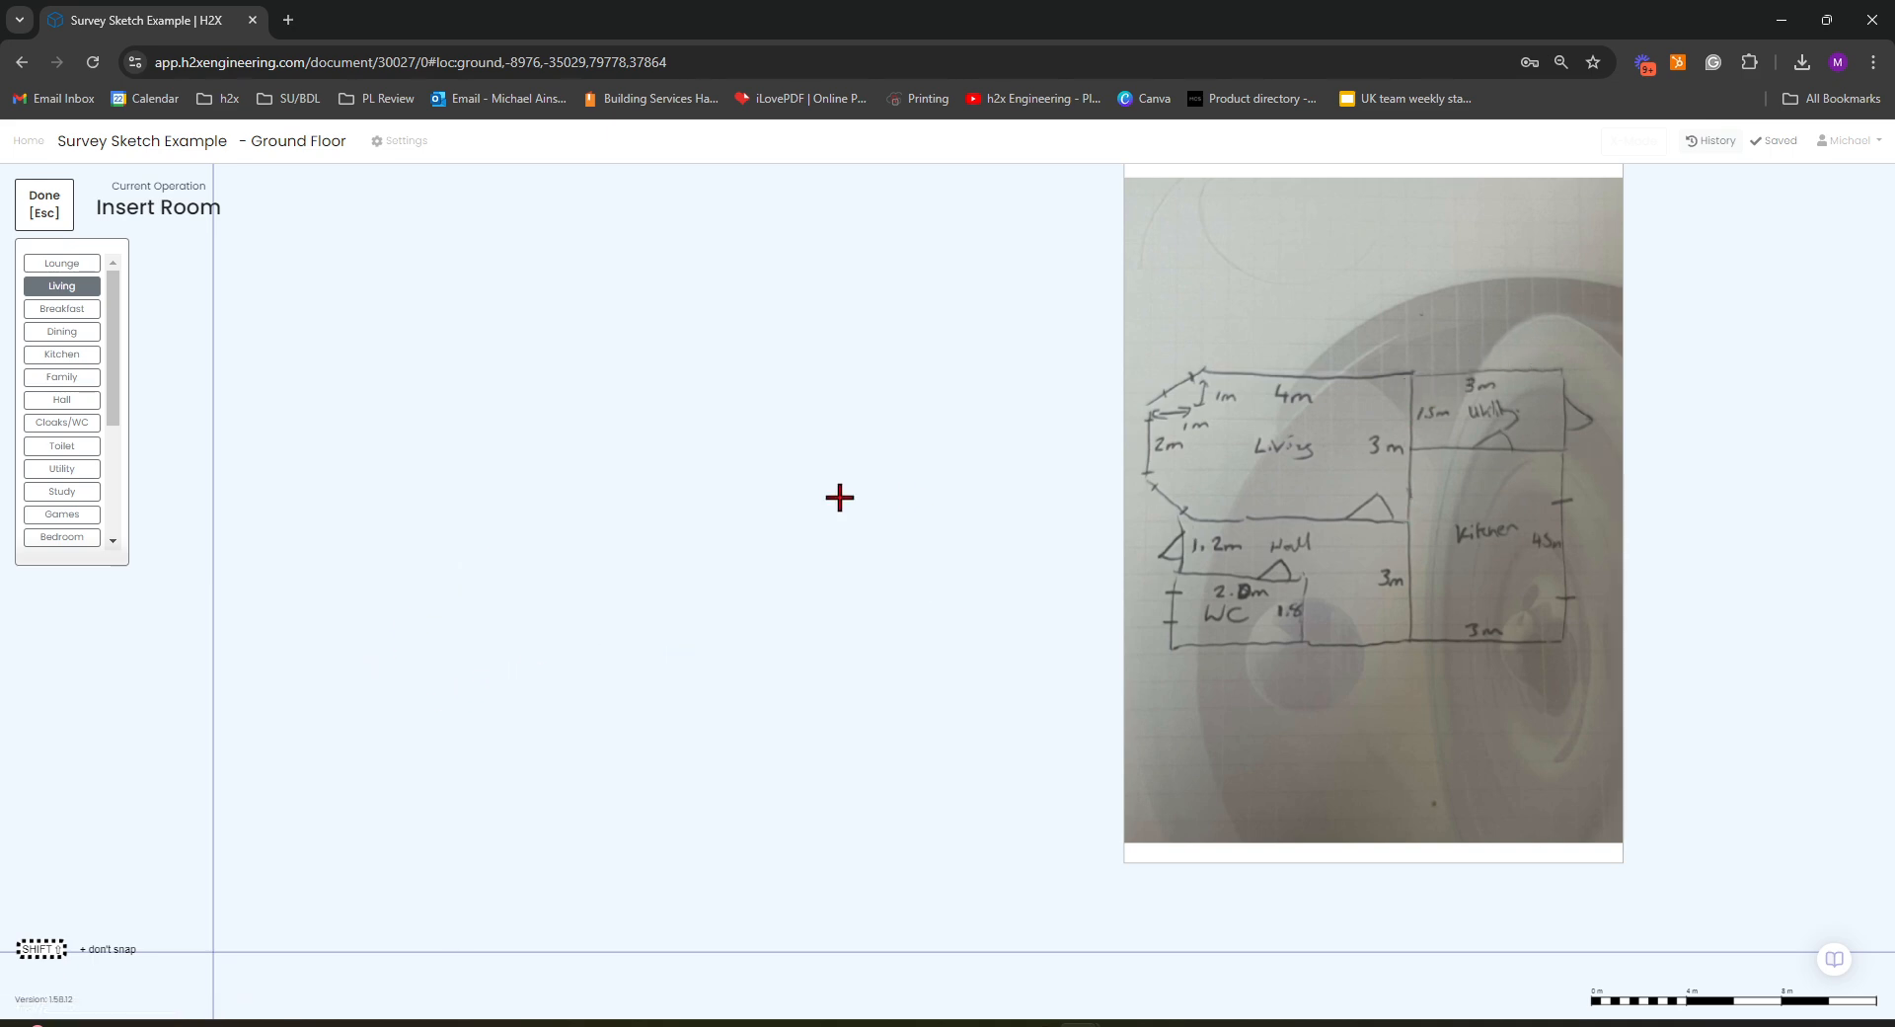
pyautogui.click(533, 637)
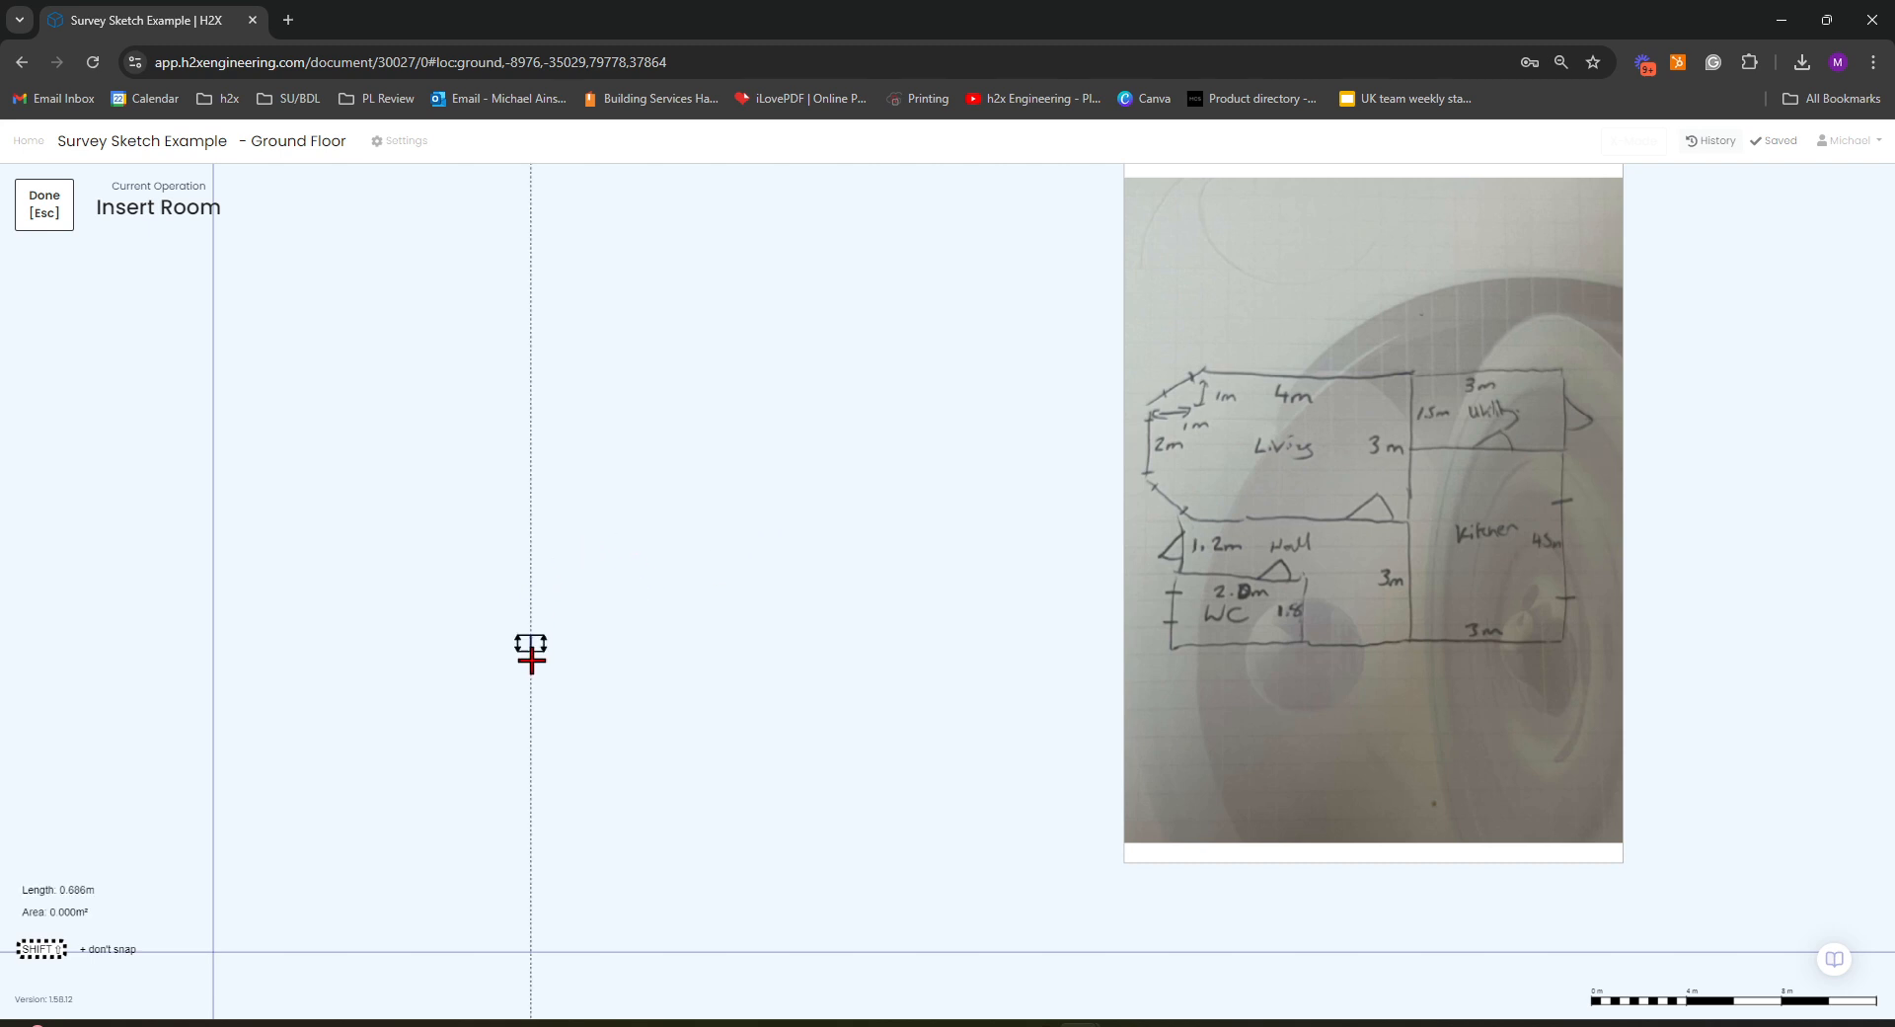
pyautogui.scroll(2, 531, 694)
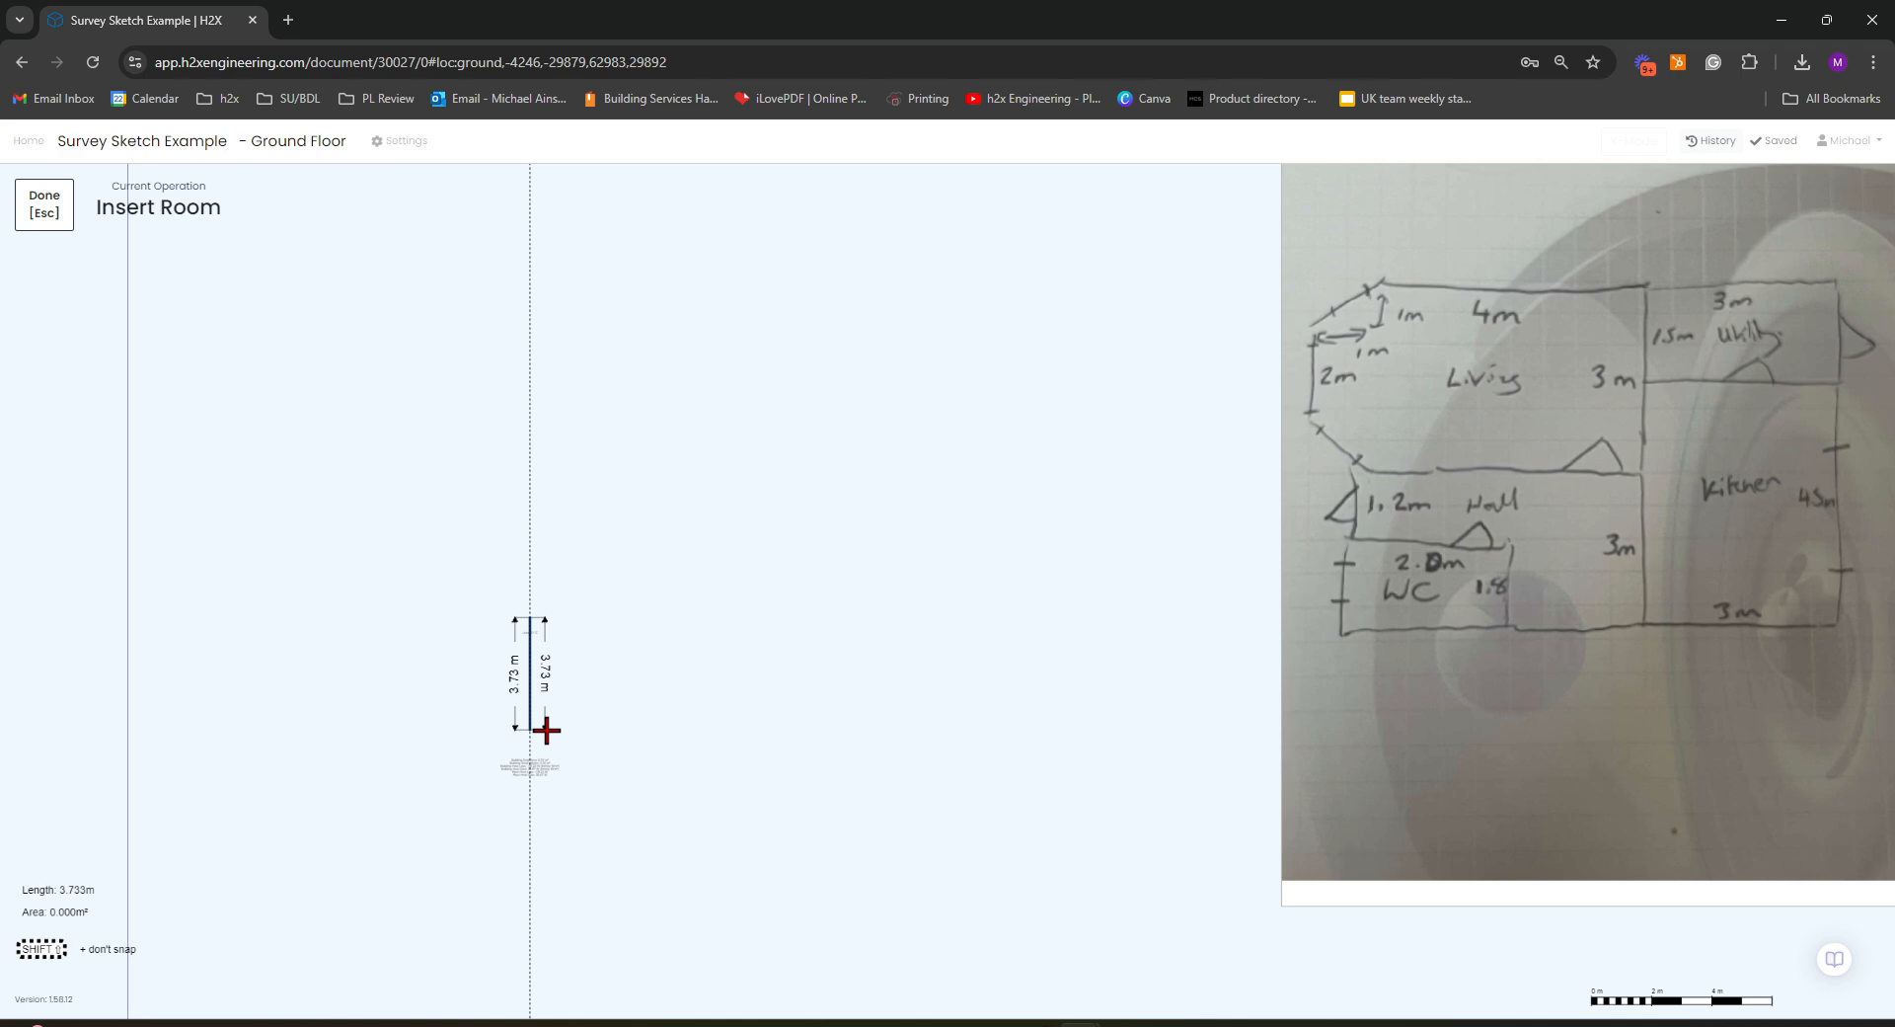
pyautogui.write('3')
pyautogui.press('Return')
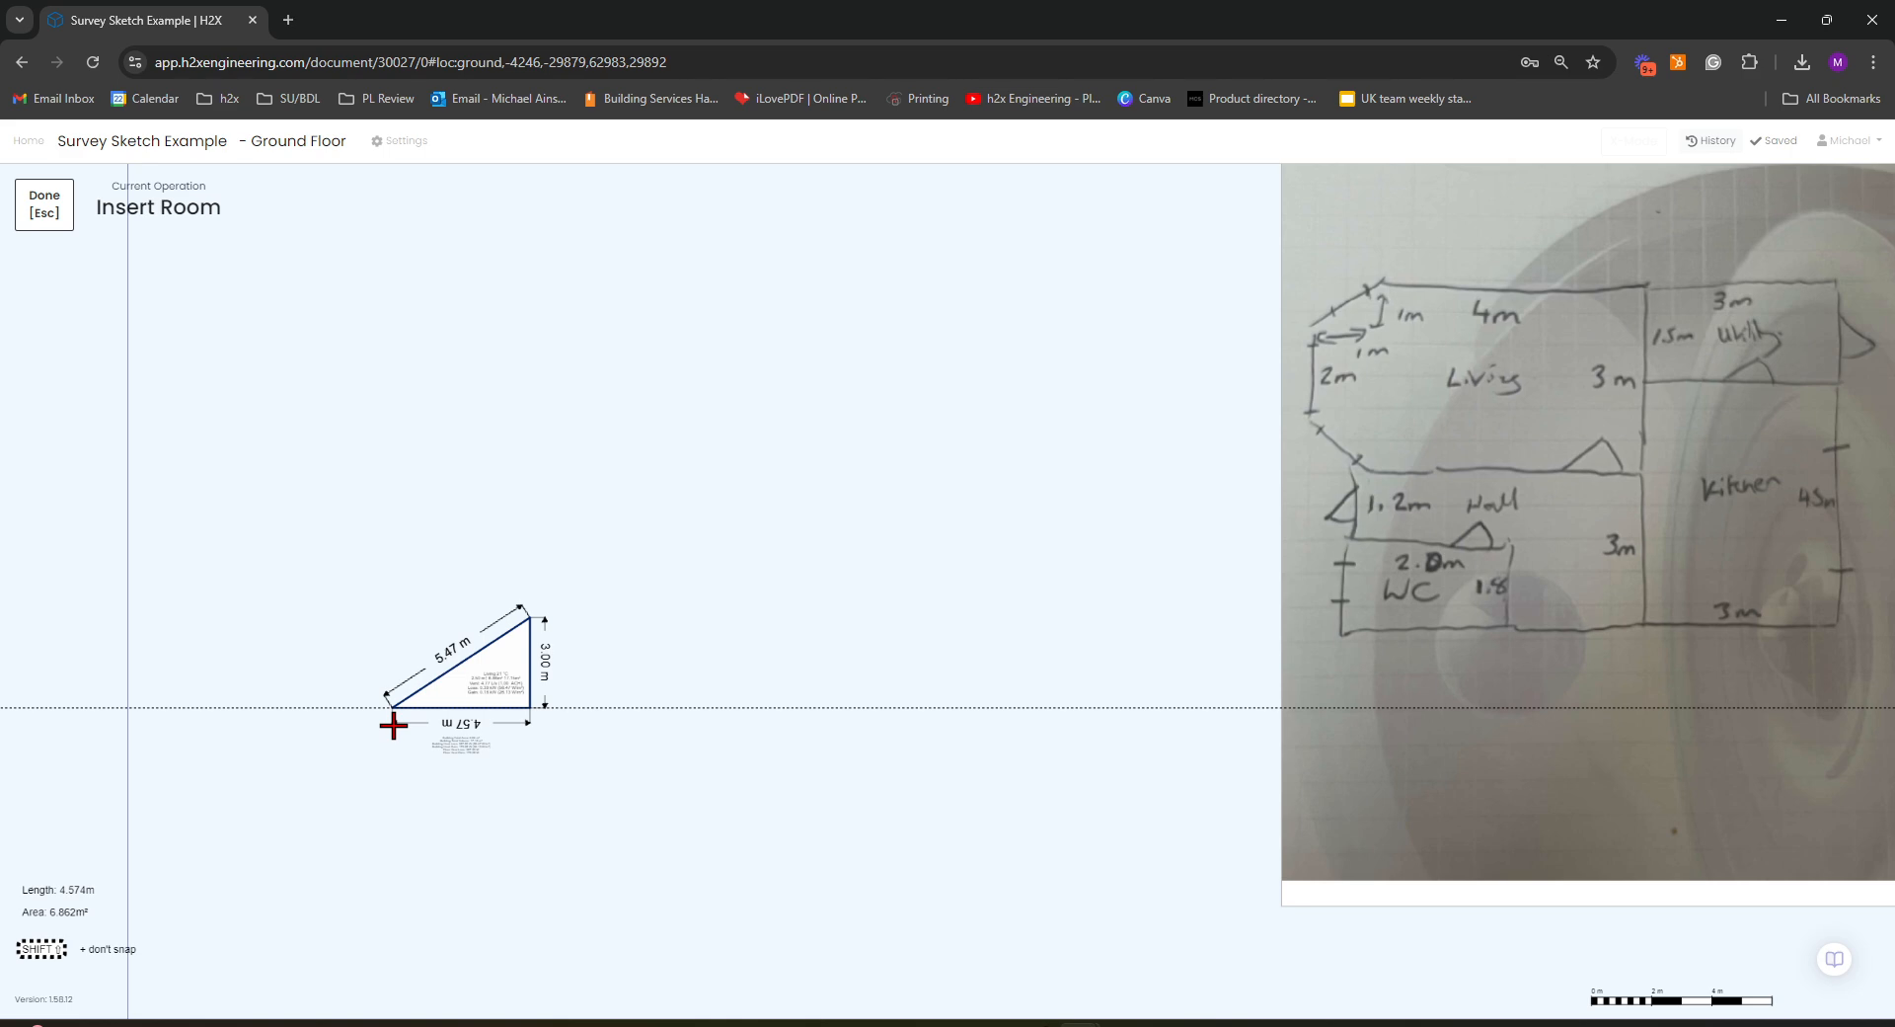
pyautogui.write('4')
pyautogui.press('Return')
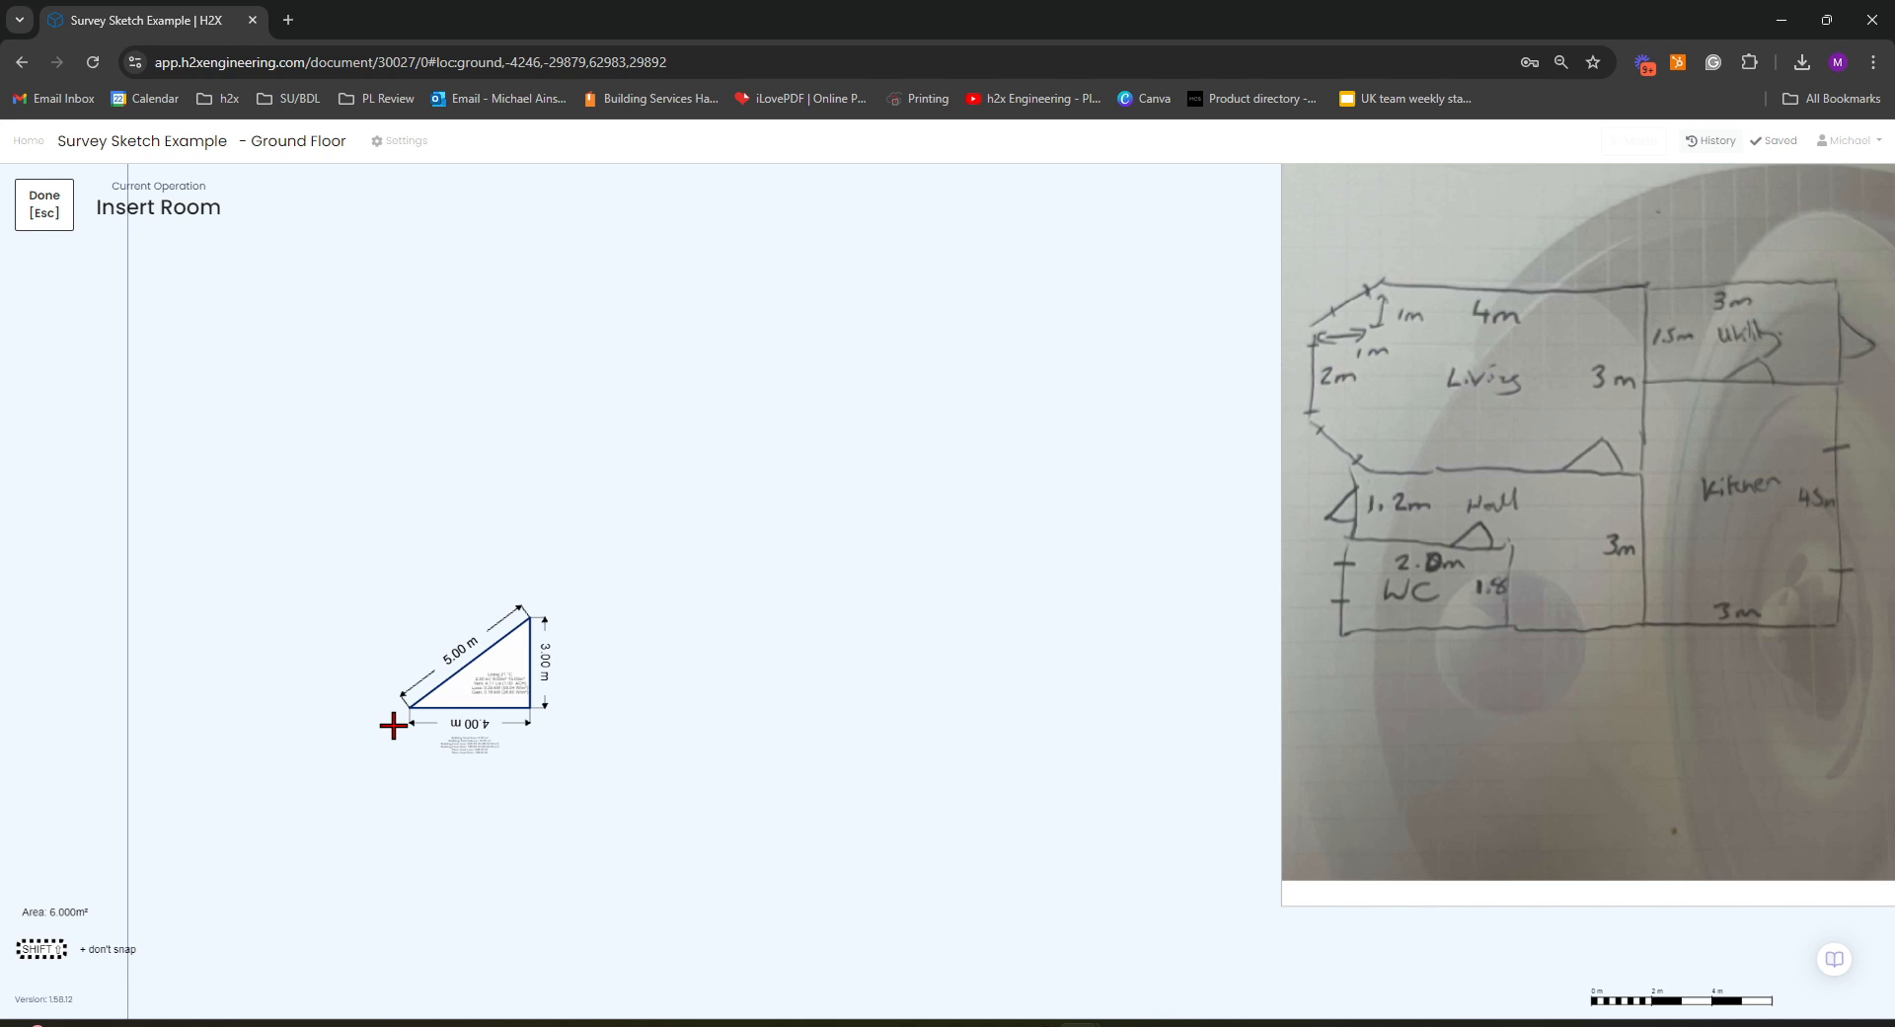
# - Continue the Living room's bottom wall leftward with a 1 m segment
pyautogui.click(393, 726)
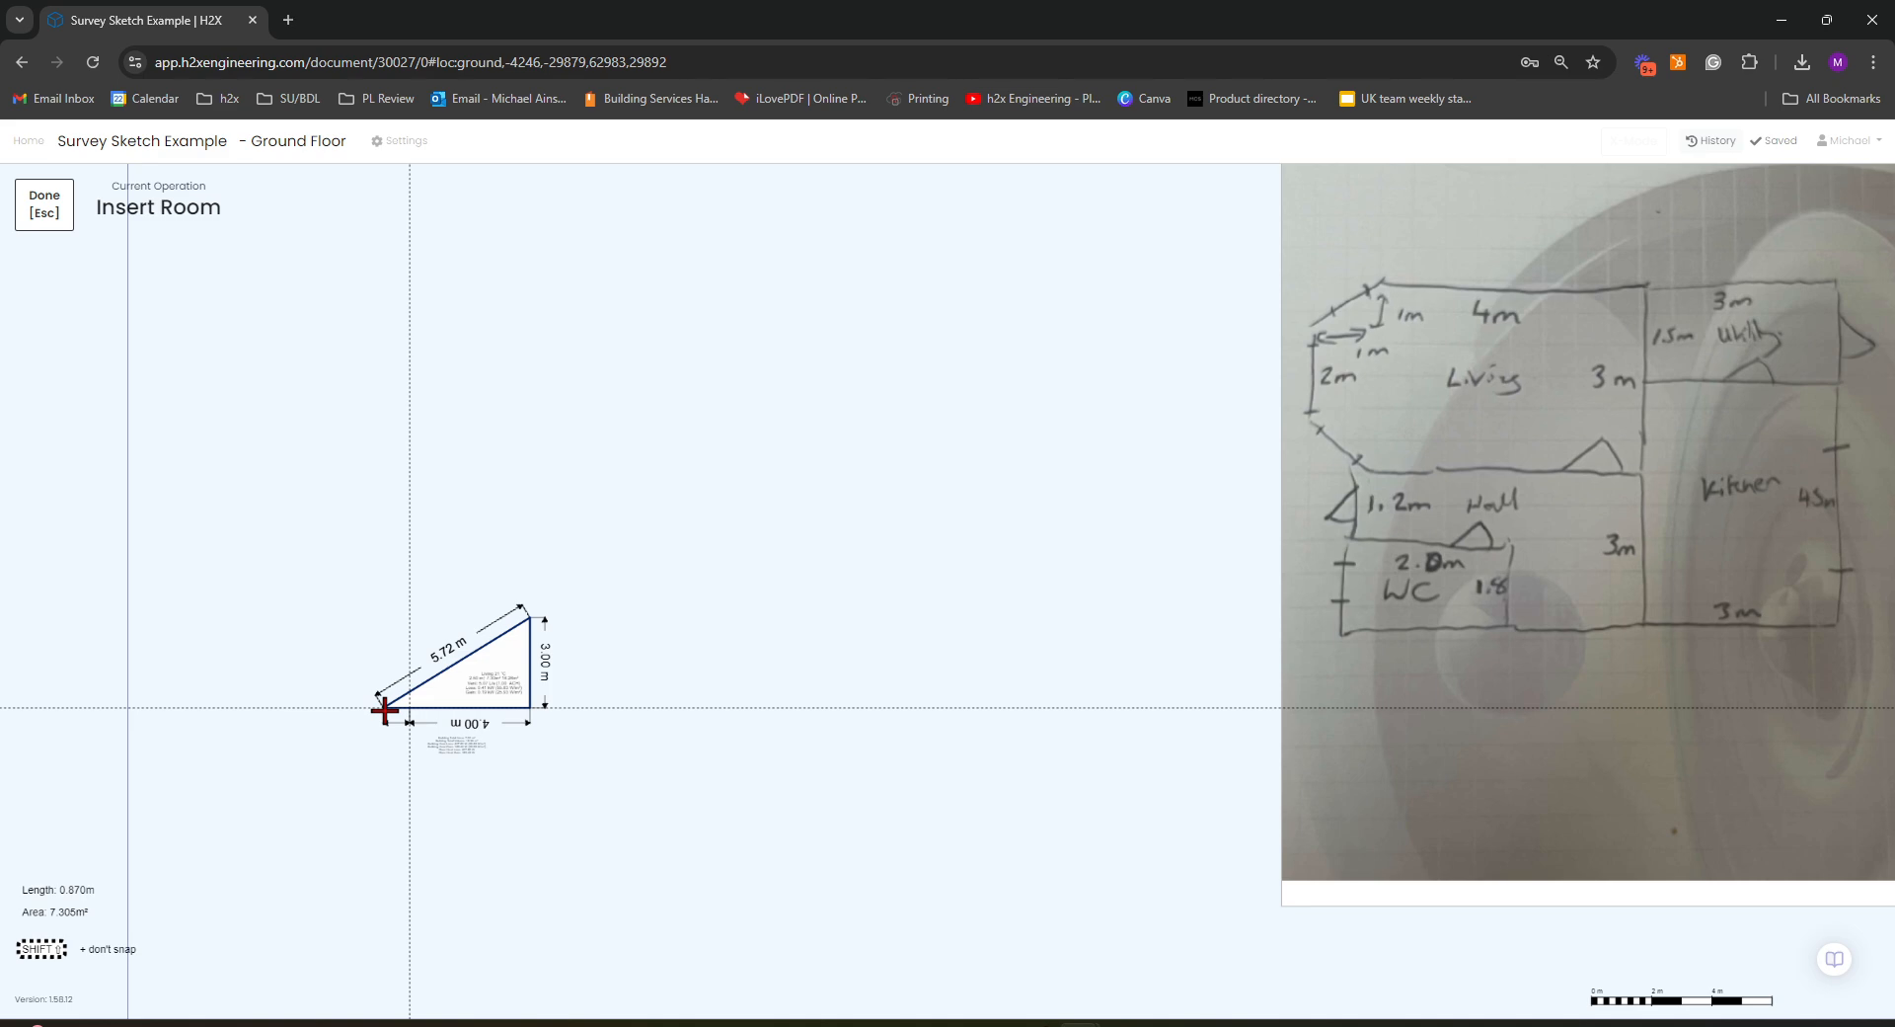
pyautogui.scroll(3, 385, 709)
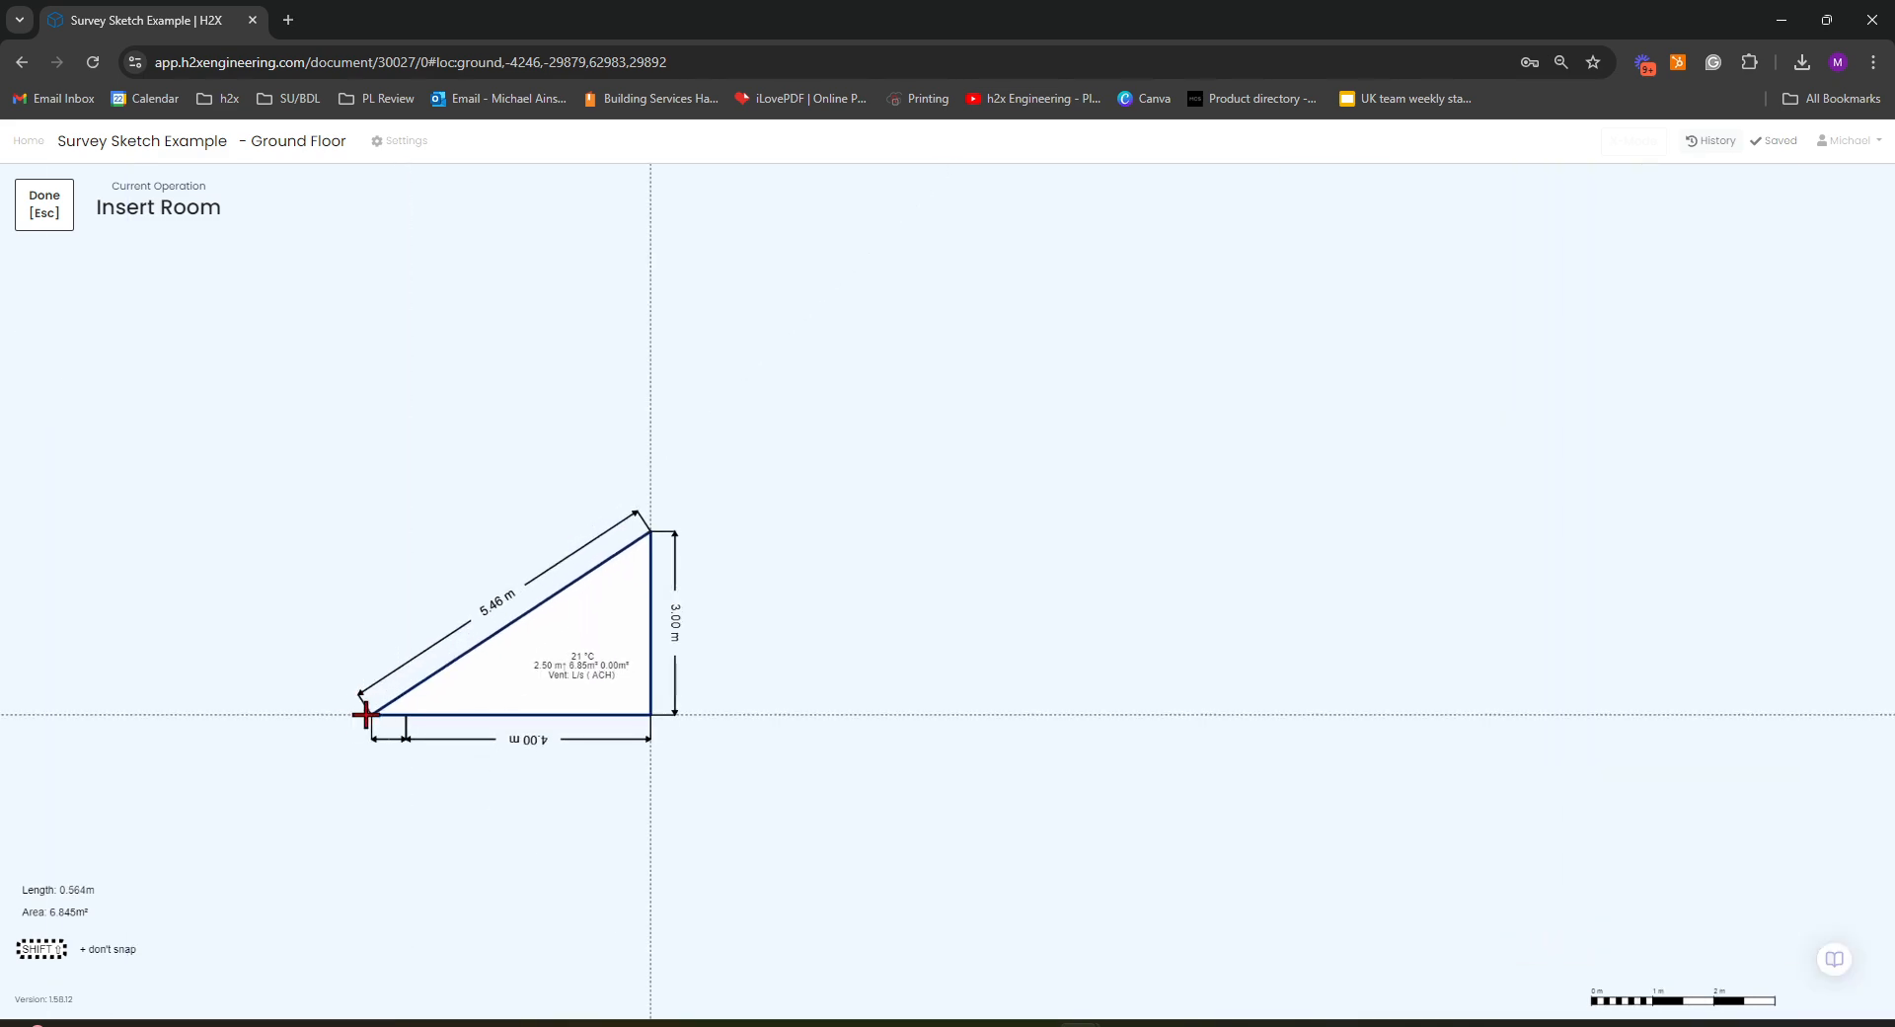
pyautogui.write('1')
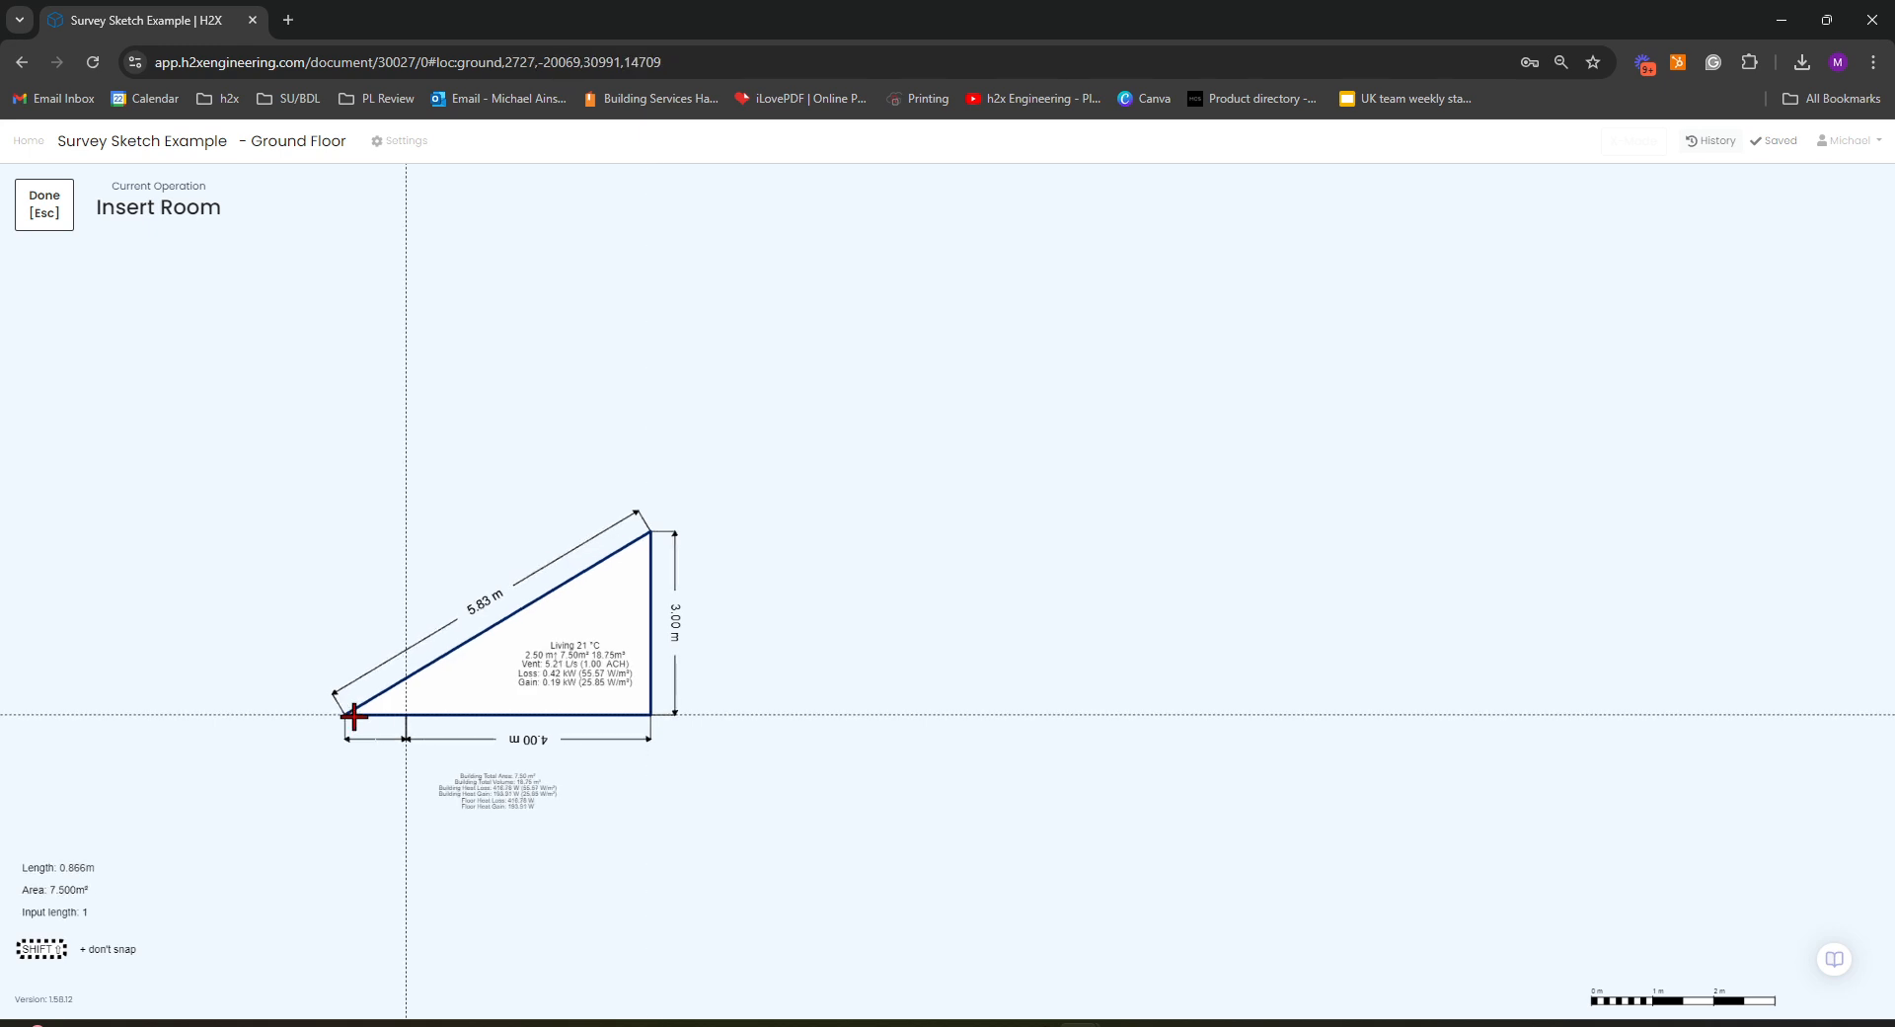
pyautogui.press('Return')
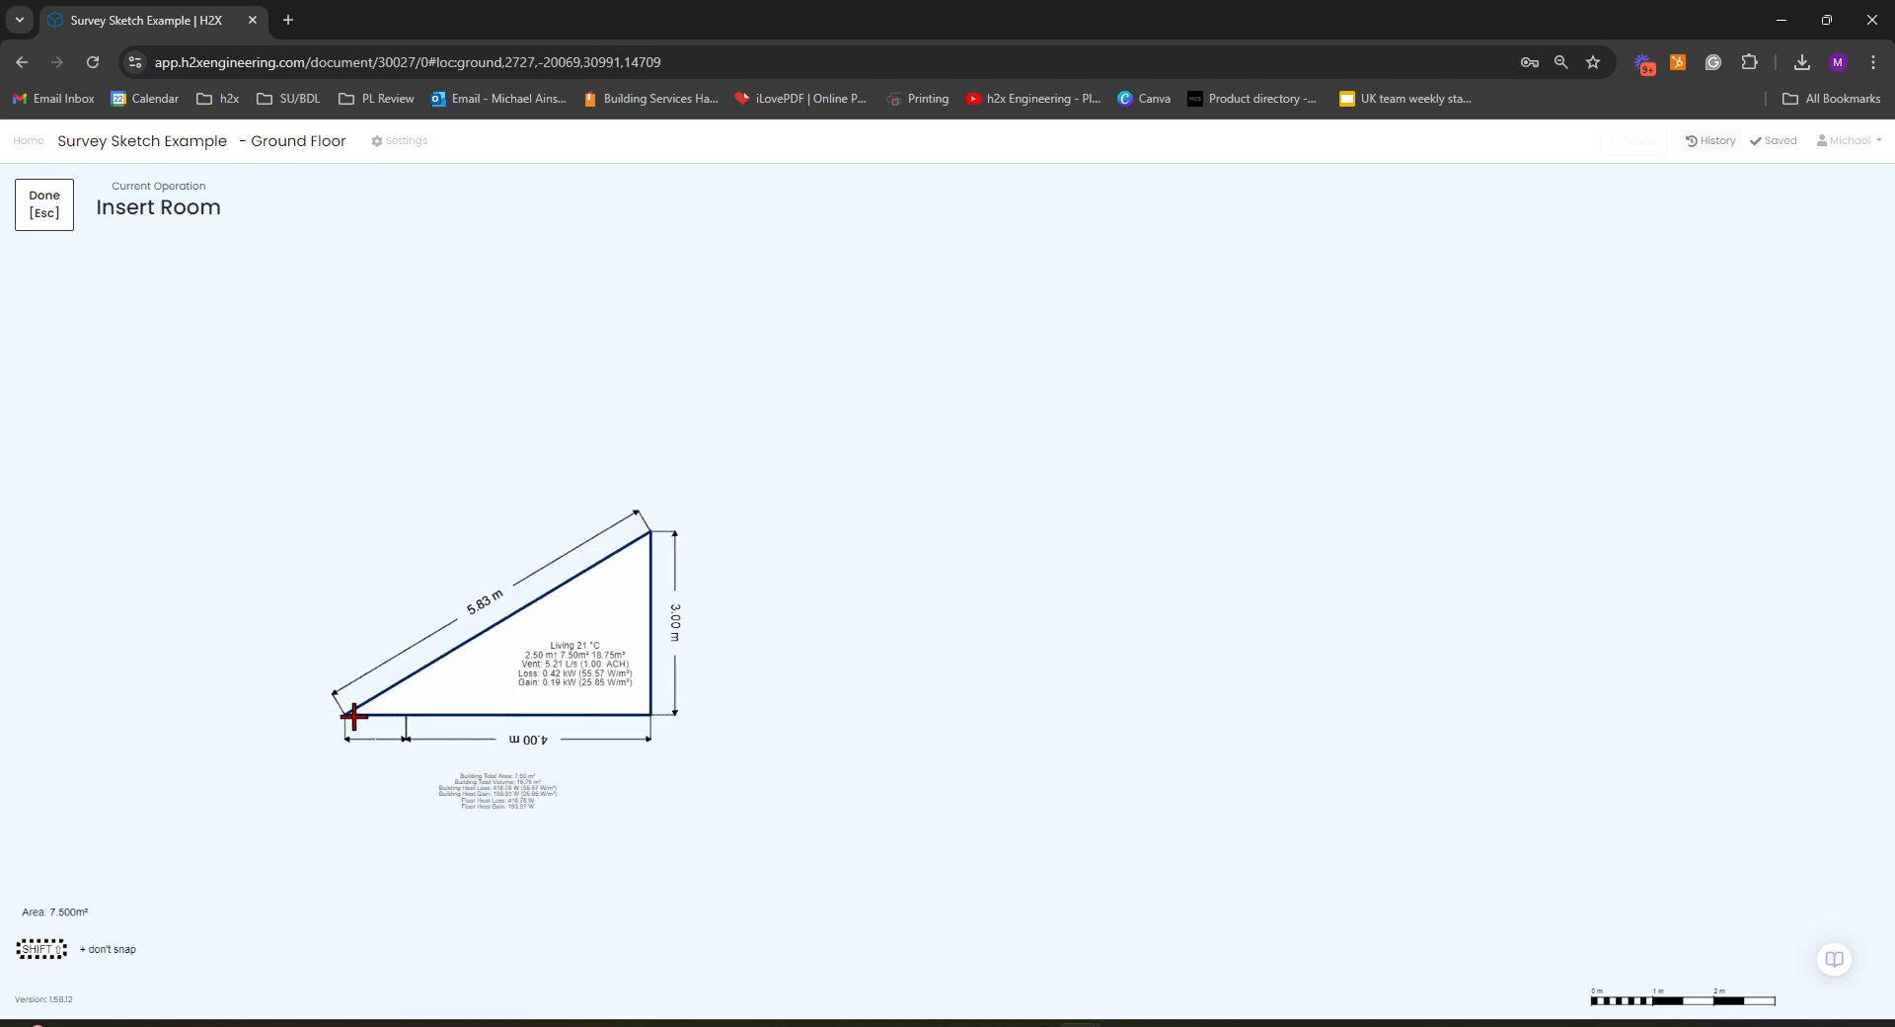
# - Draw the Living room's left wall upward in 1 m, 2 m and 1 m segments and finish the outline with a 1 m top segment
pyautogui.scroll(-1, 354, 715)
pyautogui.scroll(-1, 353, 716)
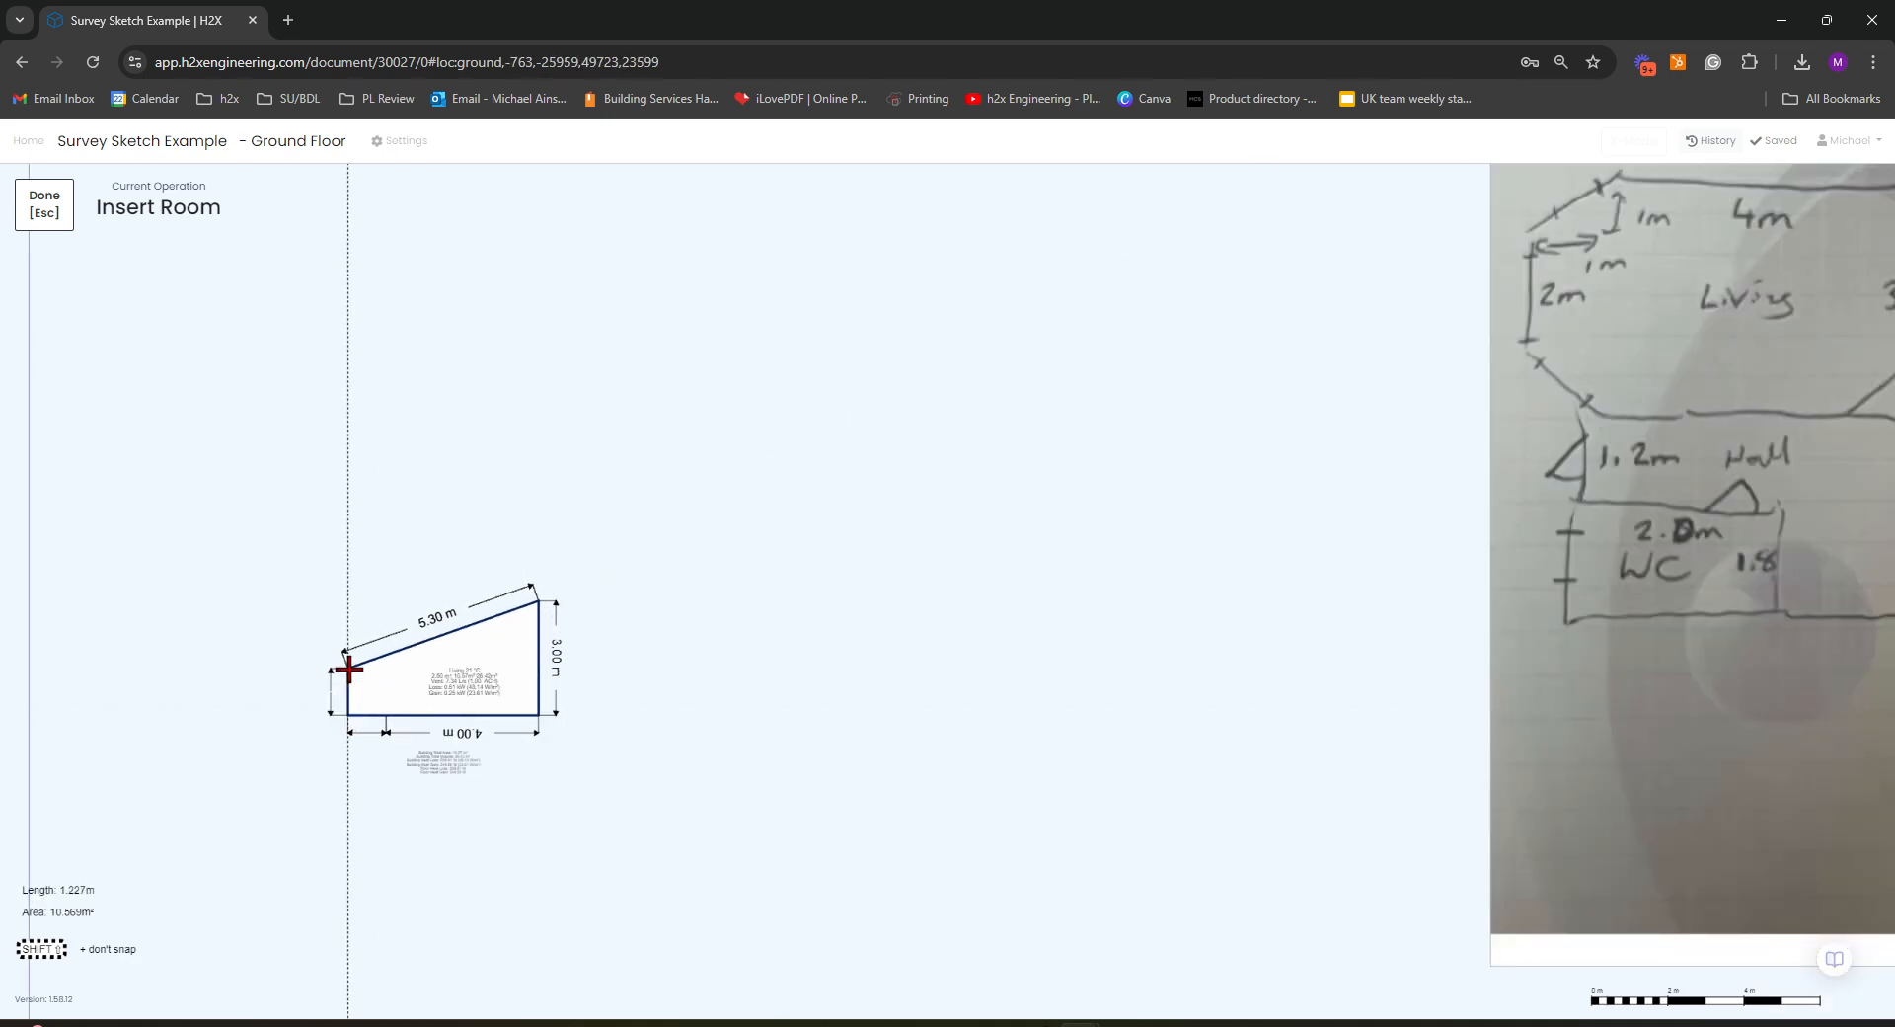
pyautogui.write('1')
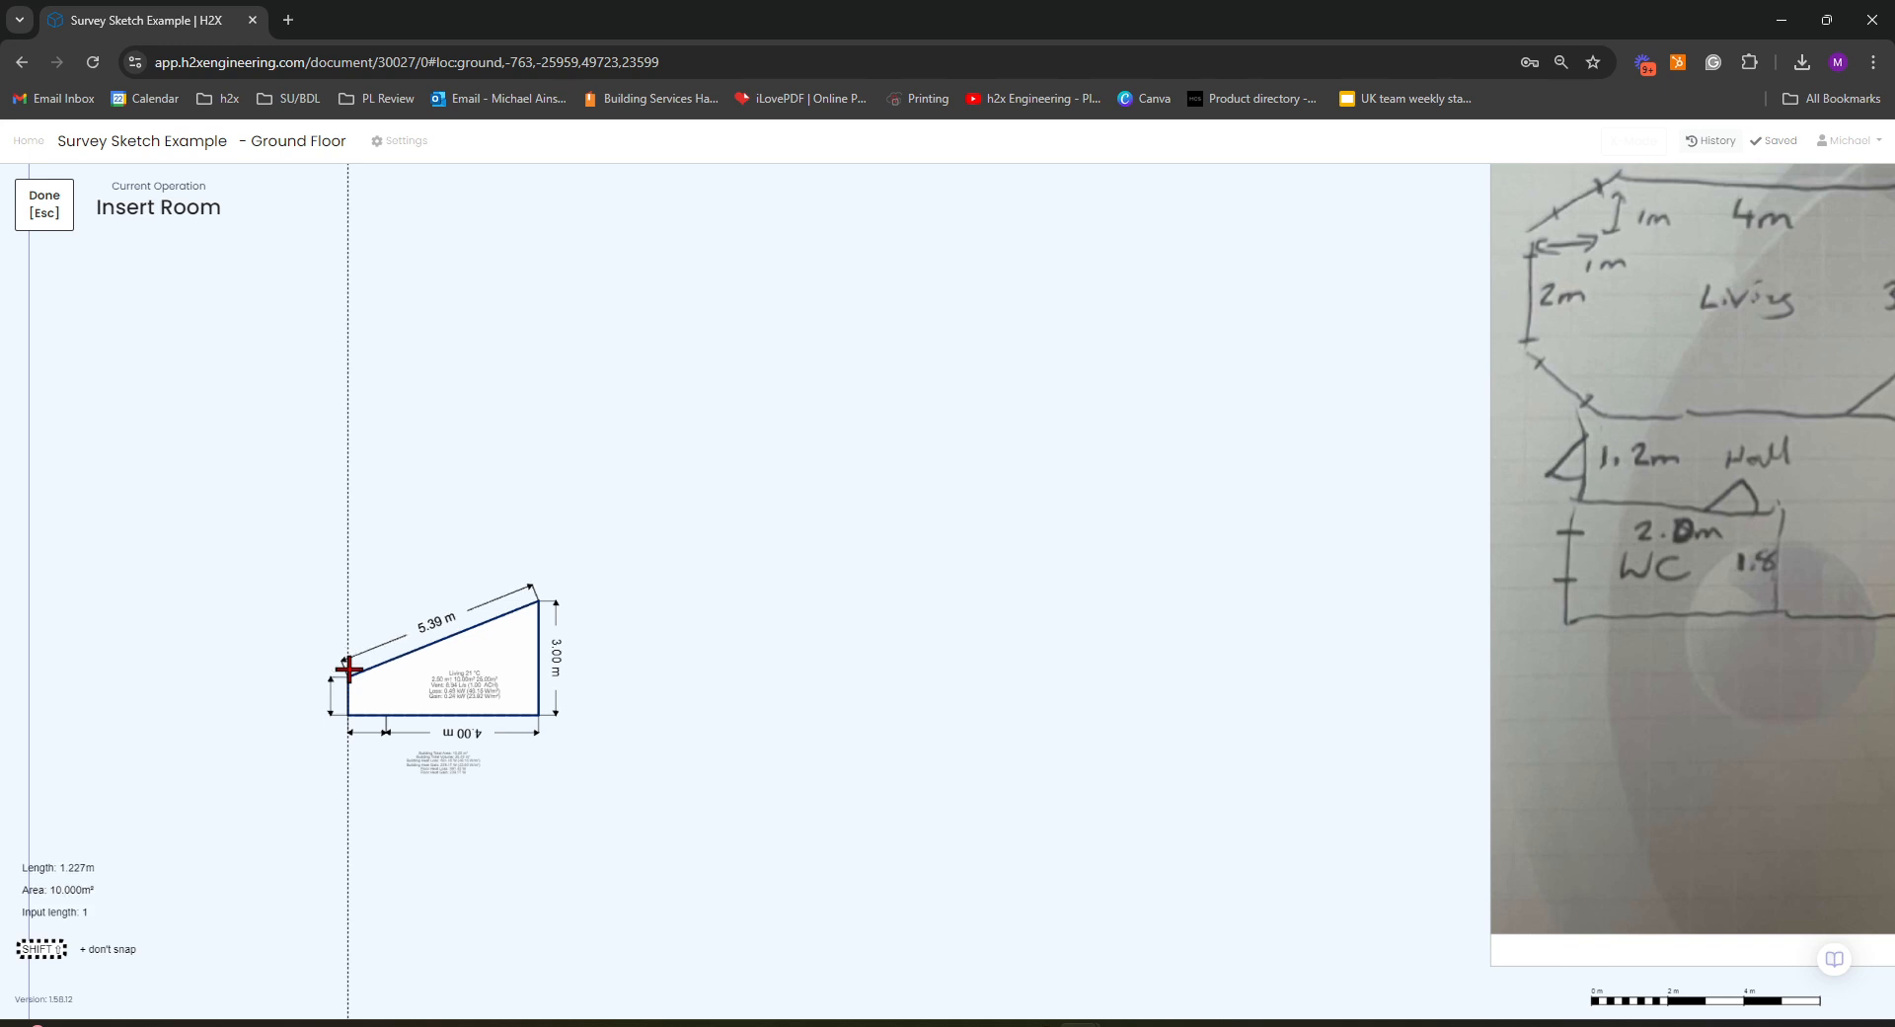
pyautogui.press('Return')
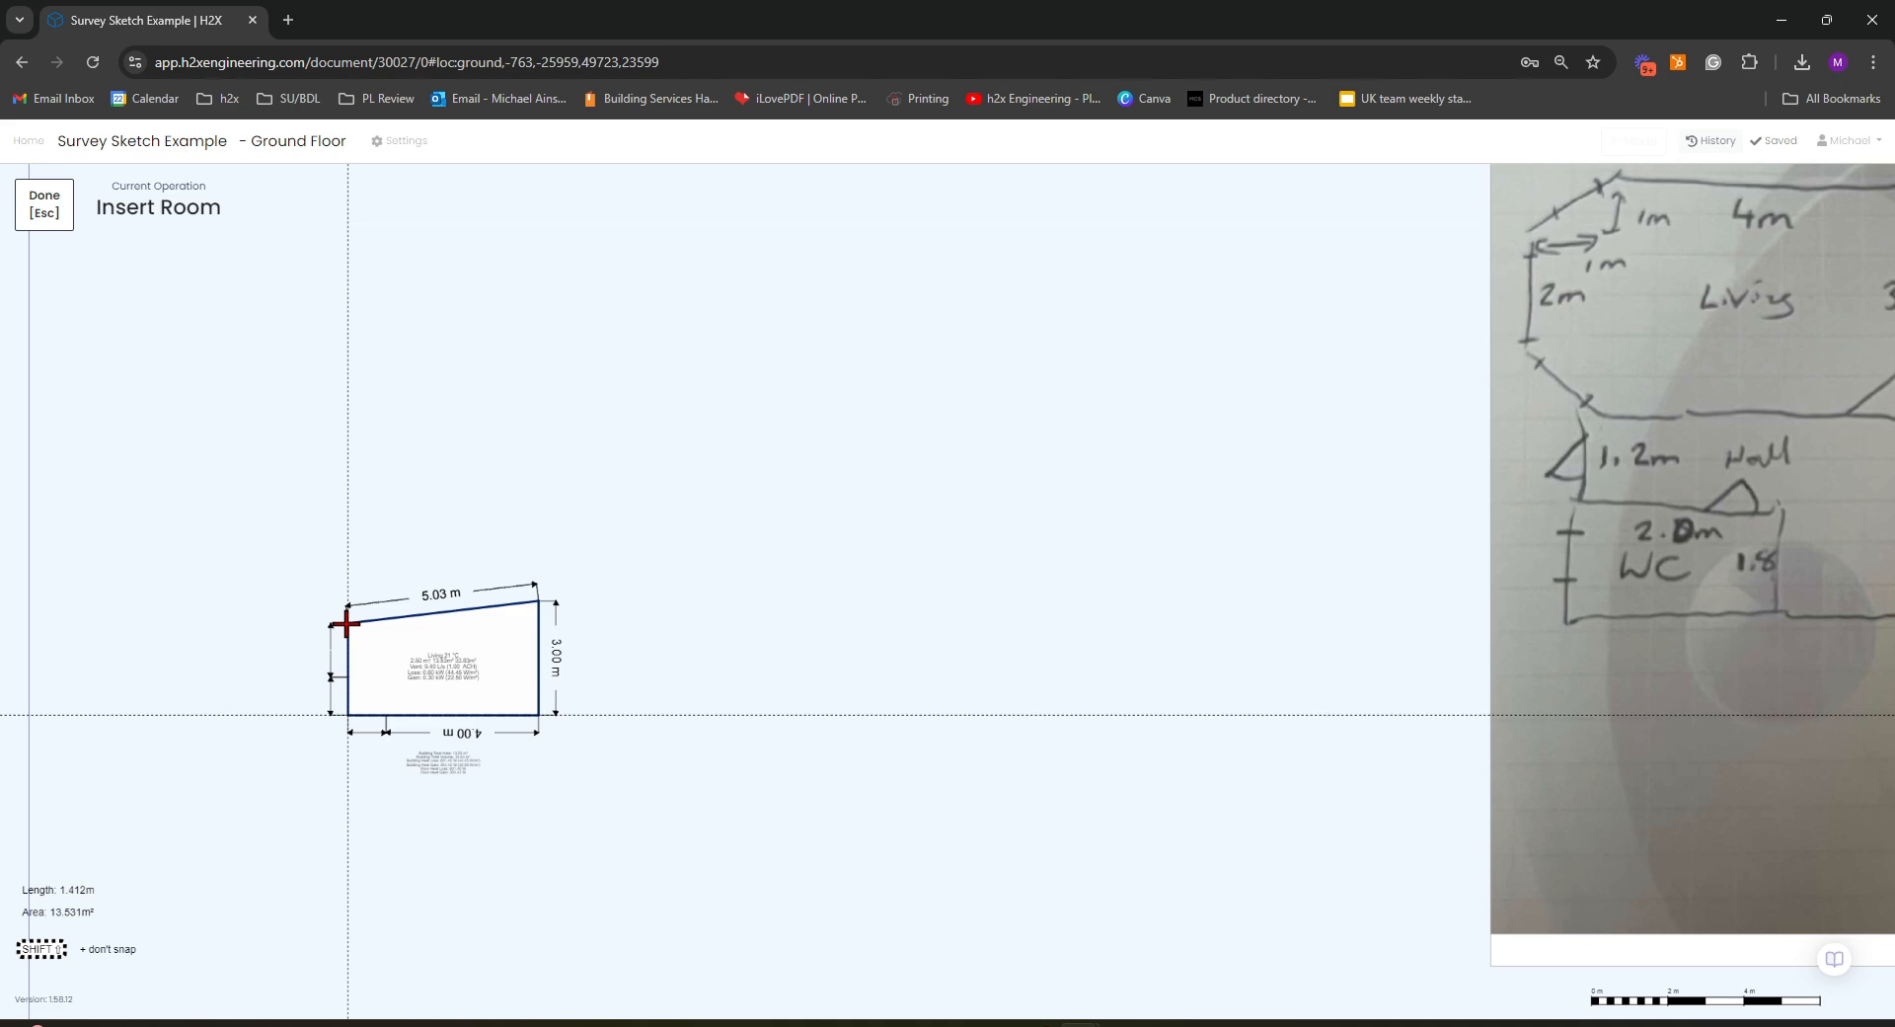
pyautogui.write('2')
pyautogui.press('Return')
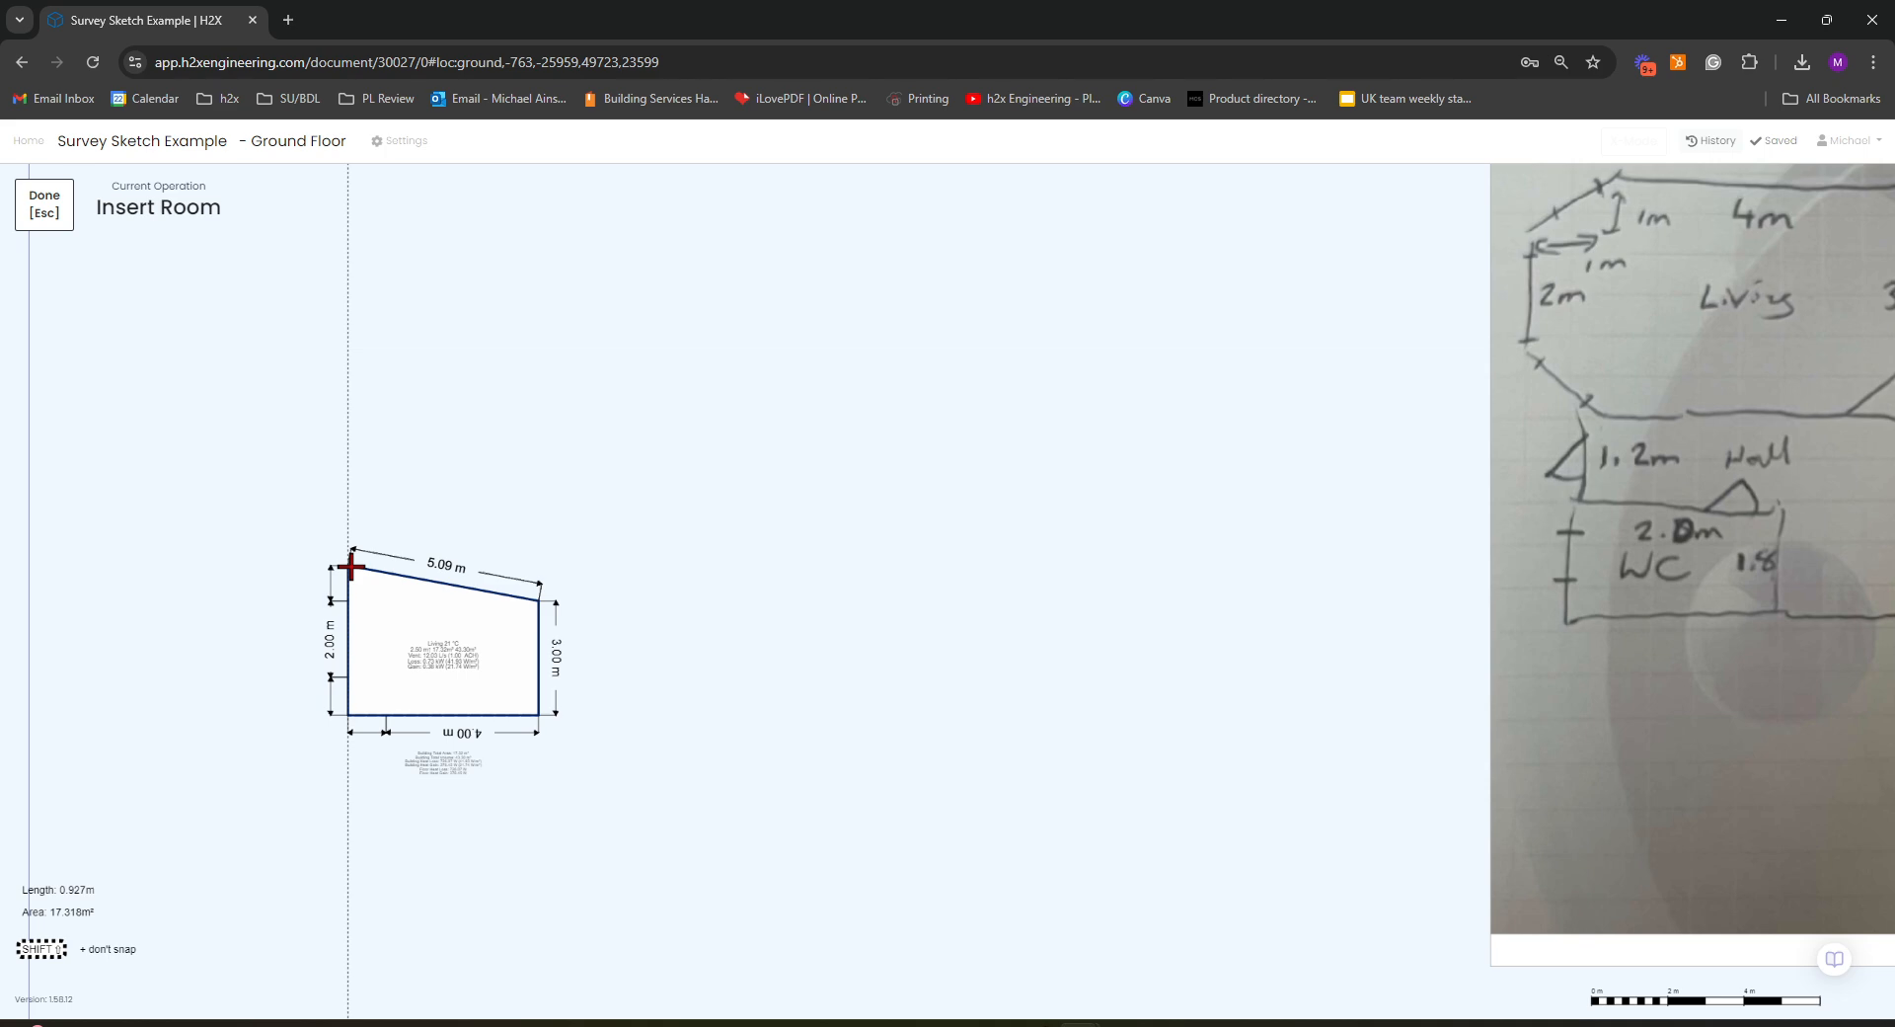
pyautogui.click(348, 563)
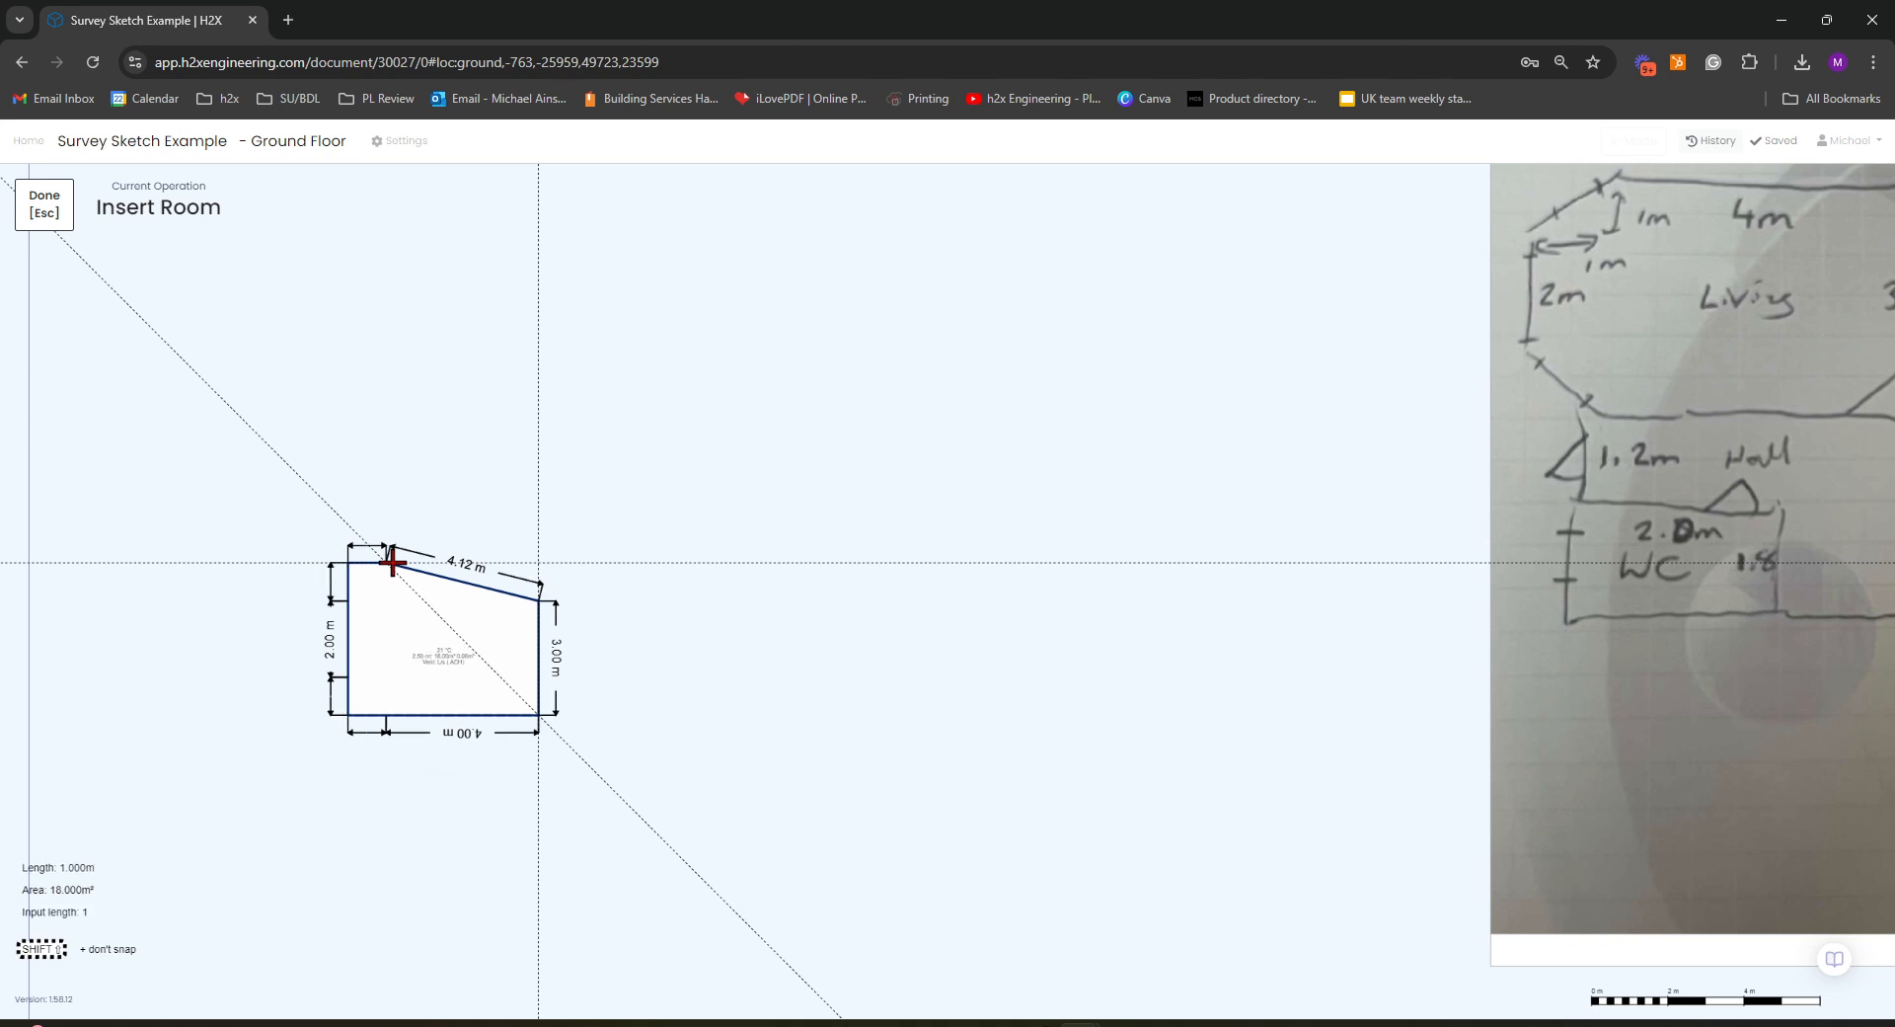
pyautogui.scroll(-2, 392, 562)
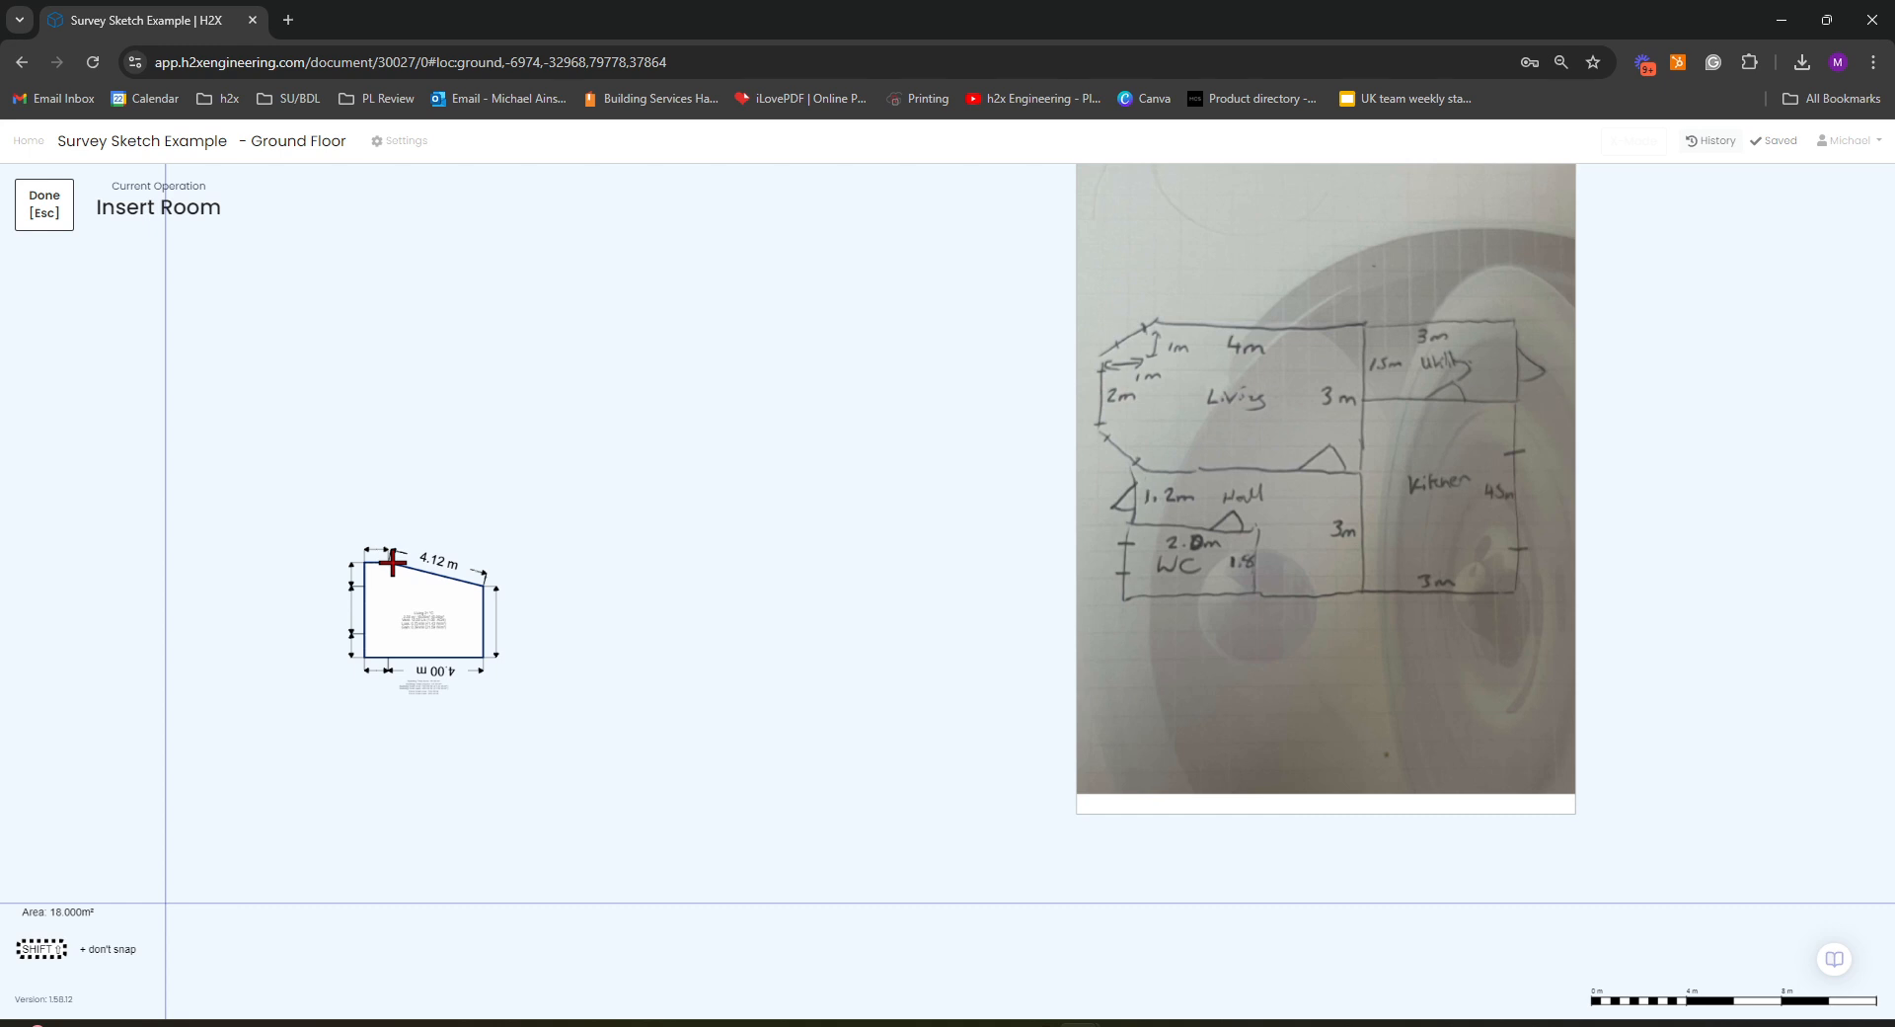
pyautogui.scroll(2, 468, 558)
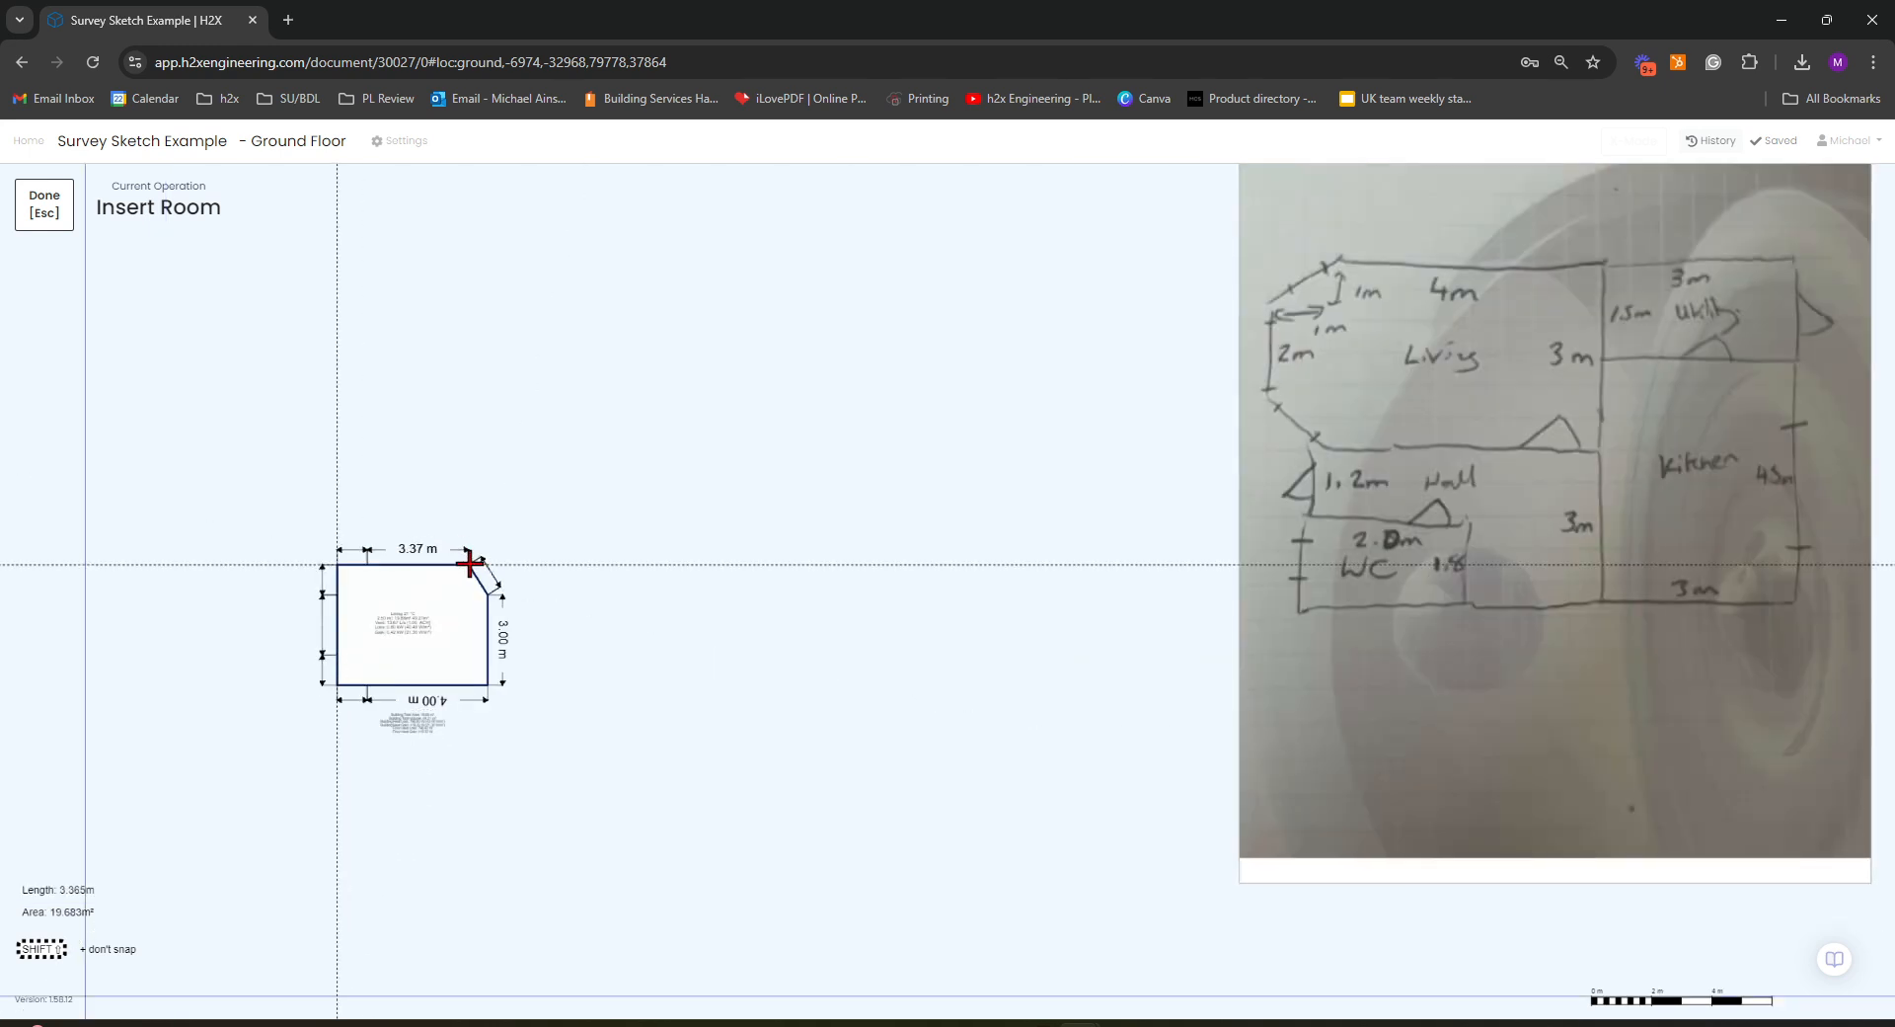
pyautogui.press('Escape')
# - Move the Living room's three upper-left vertices down together until the top wall is level with the right wall's upper end
pyautogui.click(465, 601)
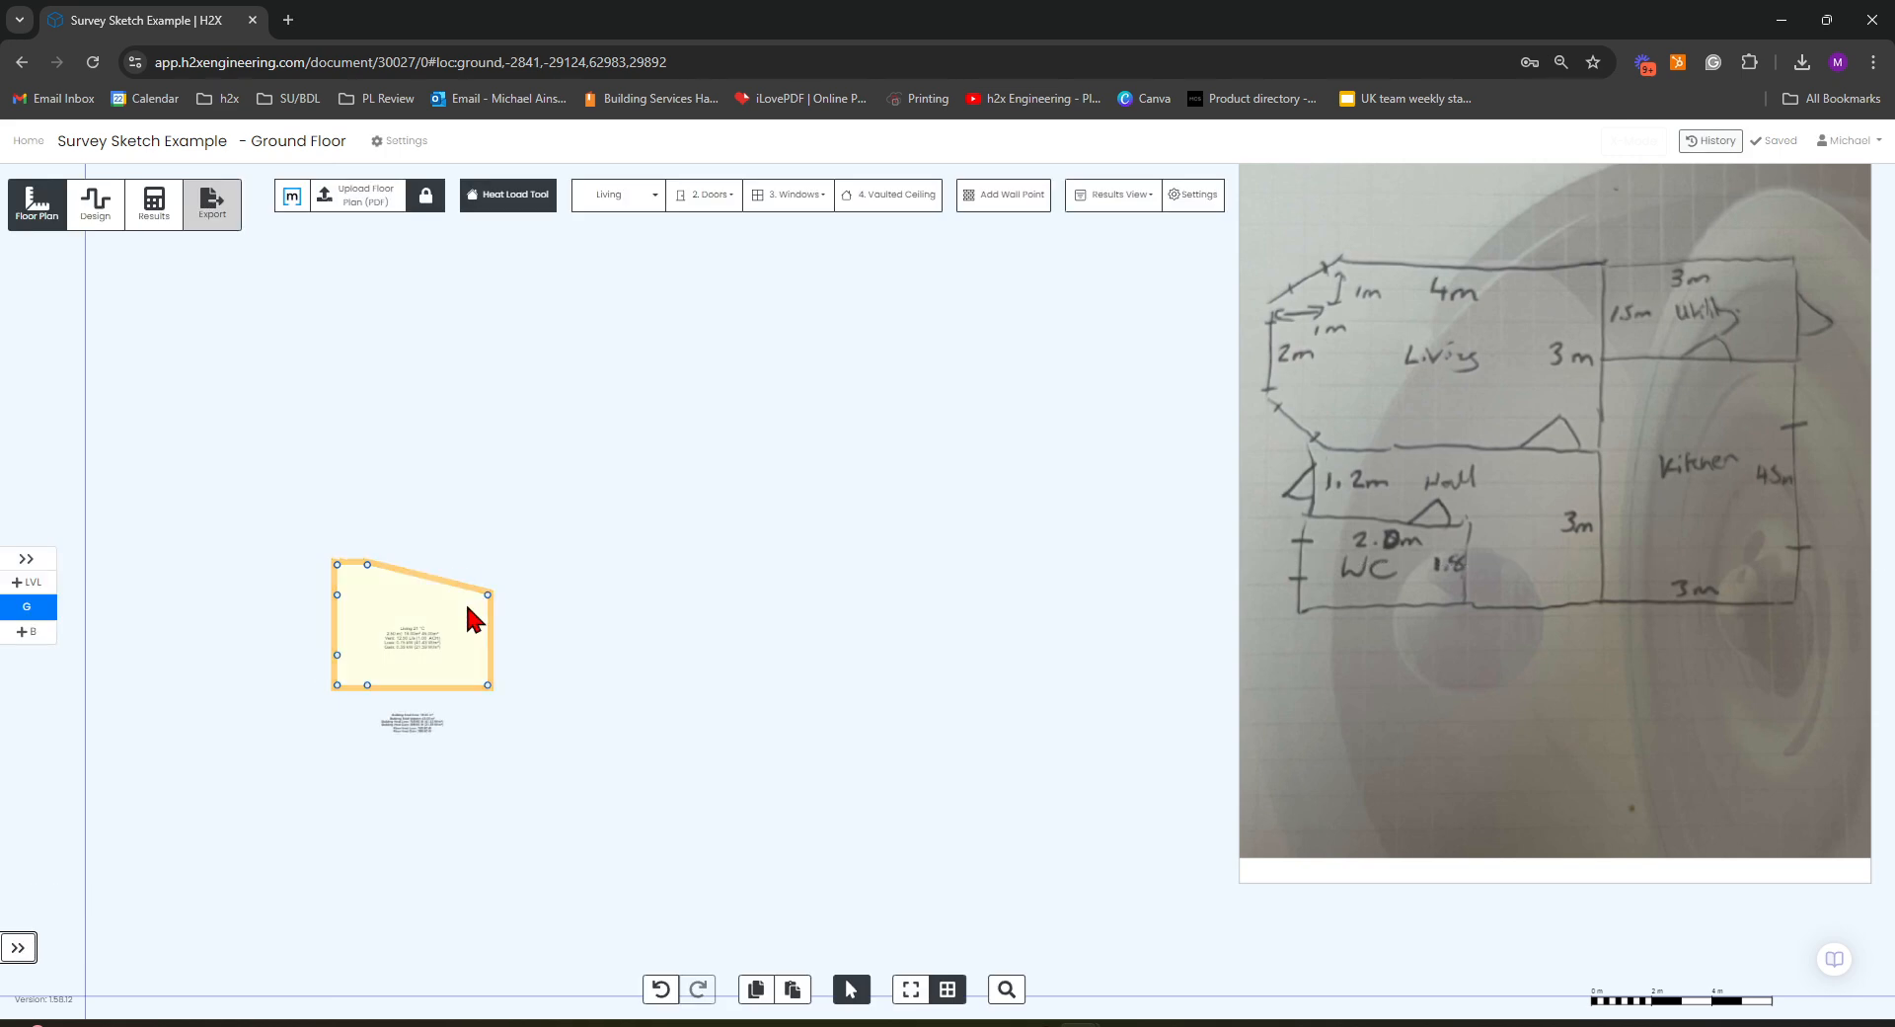
pyautogui.scroll(1, 352, 618)
pyautogui.scroll(1, 353, 620)
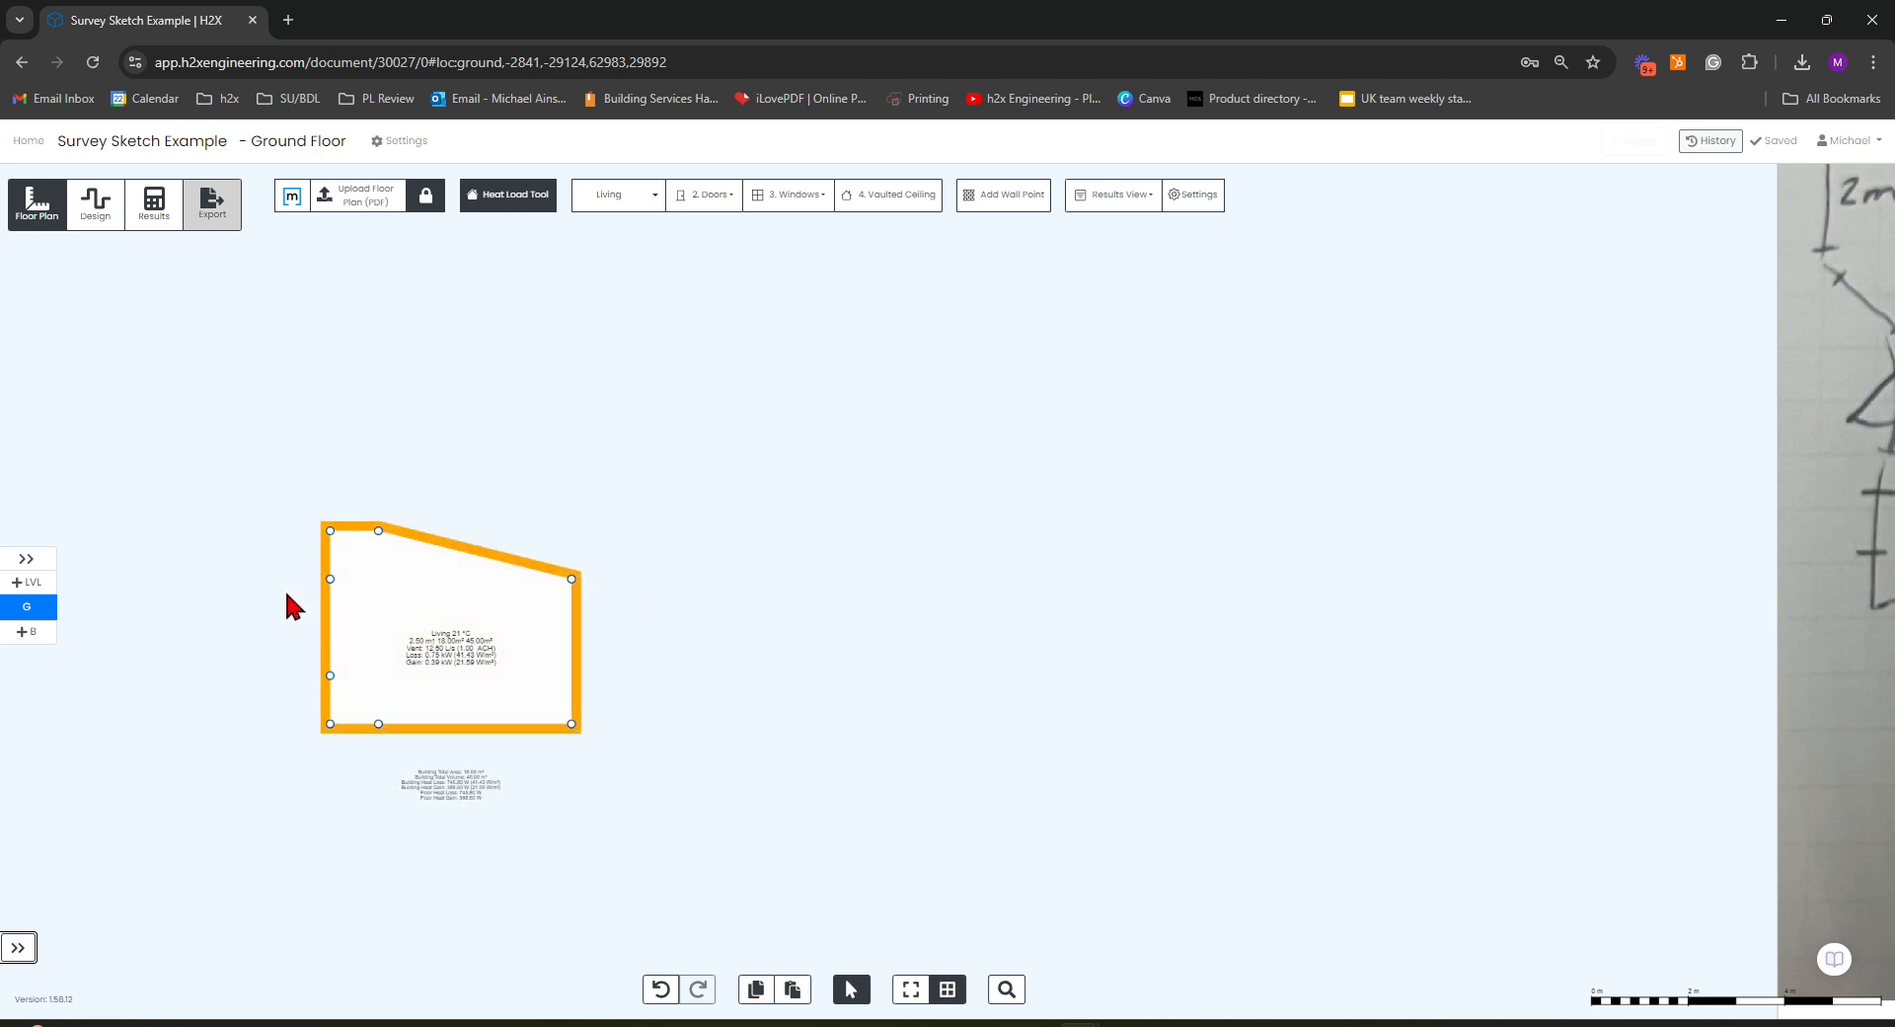
pyautogui.scroll(1, 306, 605)
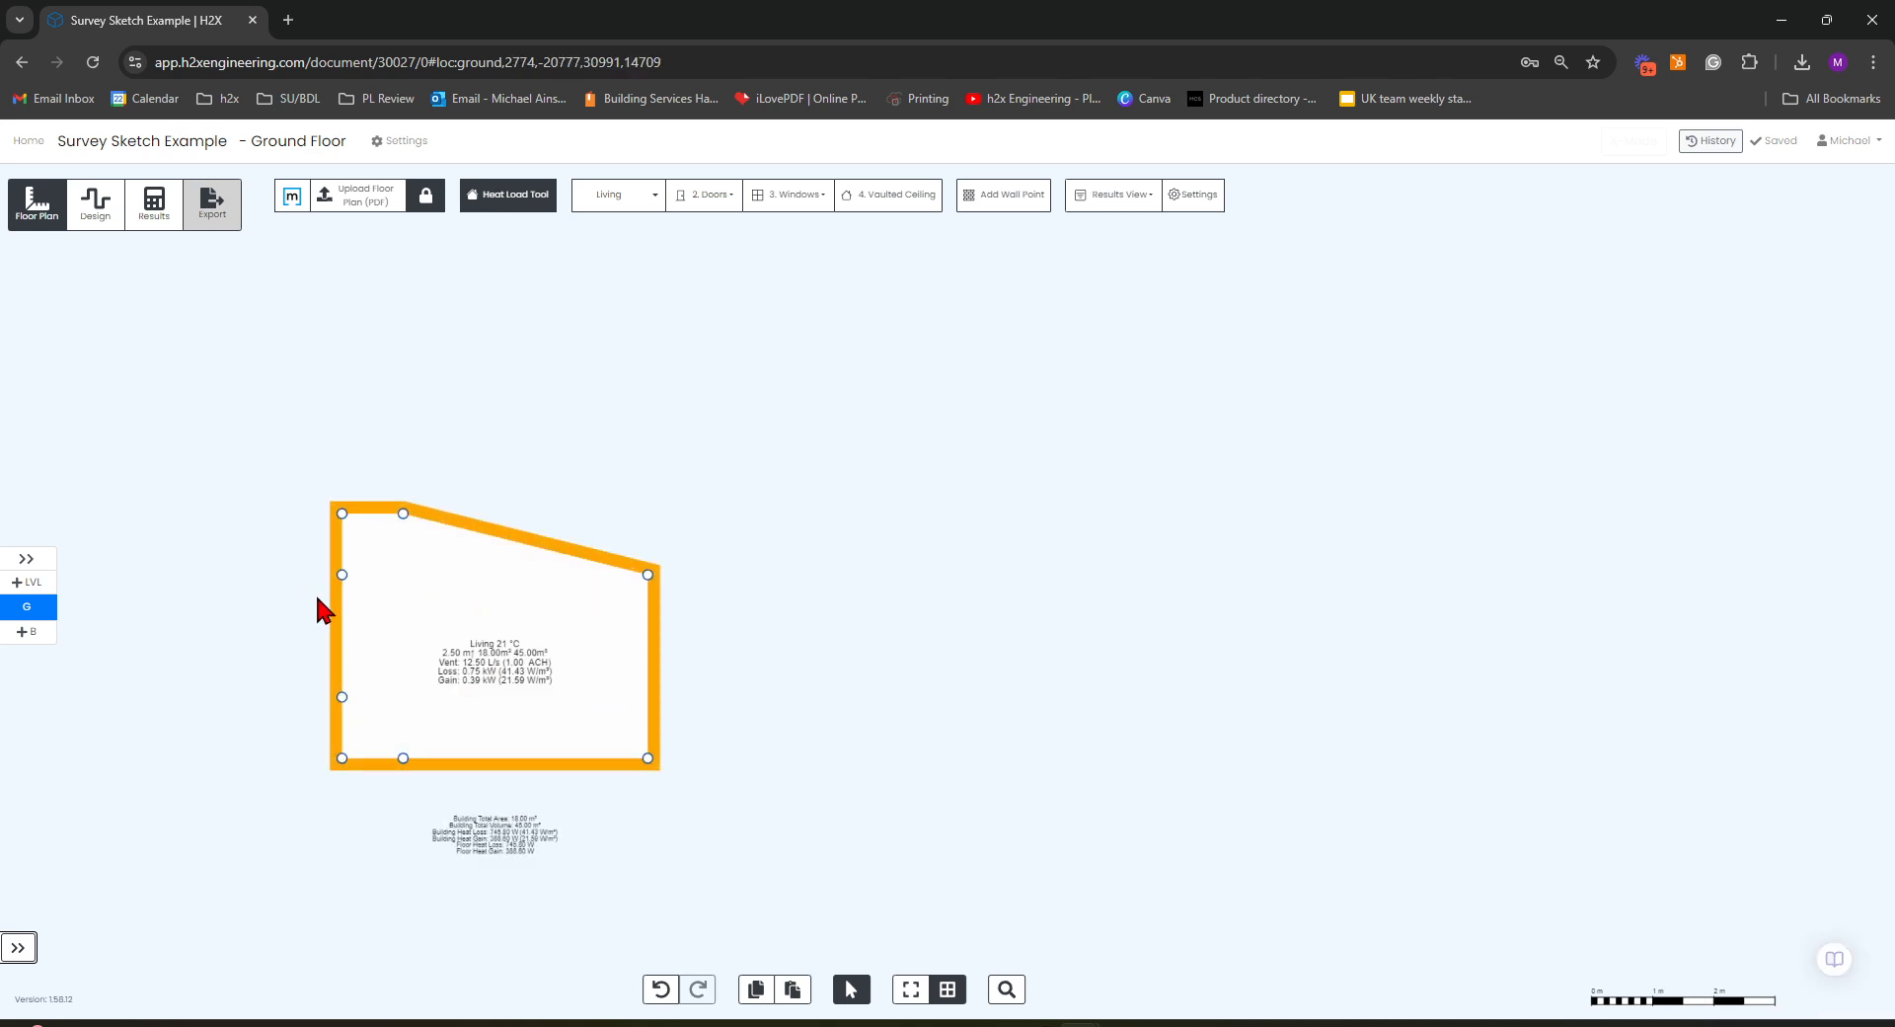
pyautogui.click(403, 513)
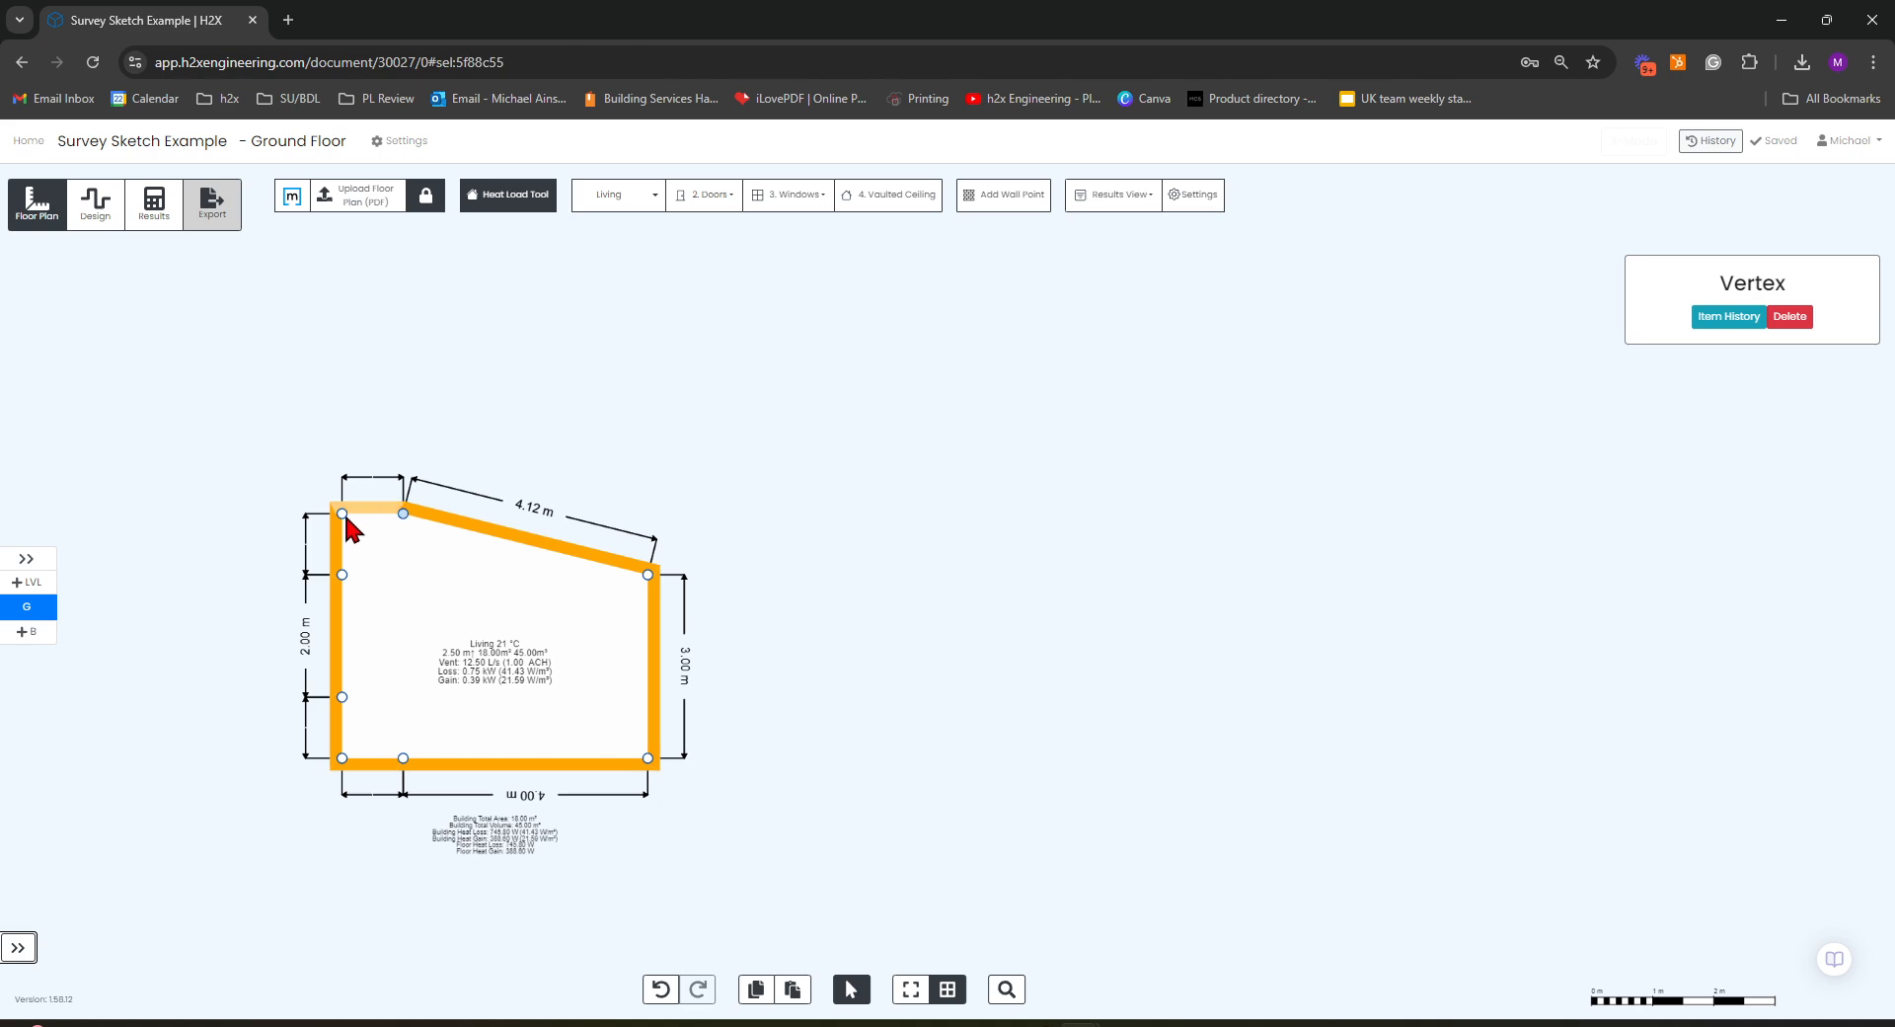
pyautogui.click(341, 574)
pyautogui.keyDown('ctrl'); pyautogui.click(341, 577); pyautogui.keyUp('ctrl')
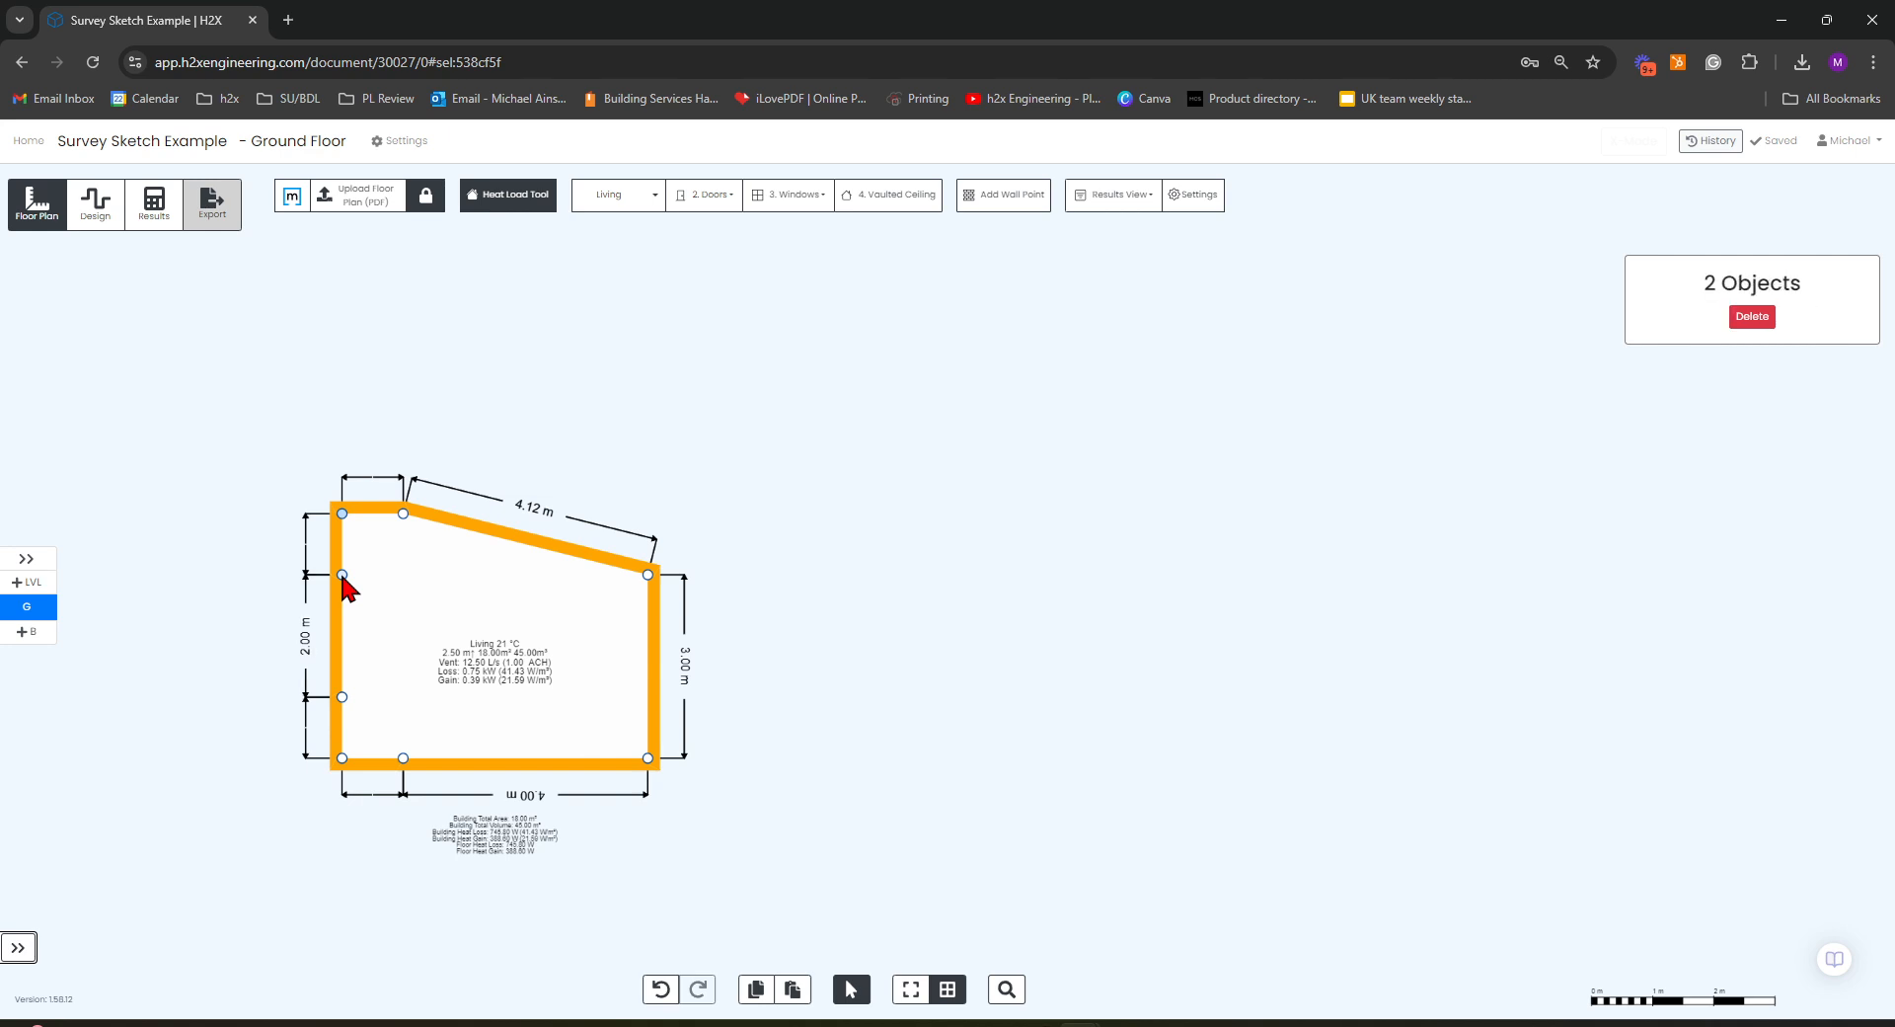
pyautogui.keyDown('ctrl'); pyautogui.click(403, 513); pyautogui.keyUp('ctrl')
pyautogui.scroll(5, 279, 602)
pyautogui.moveTo(435, 559); pyautogui.dragTo(433, 696)
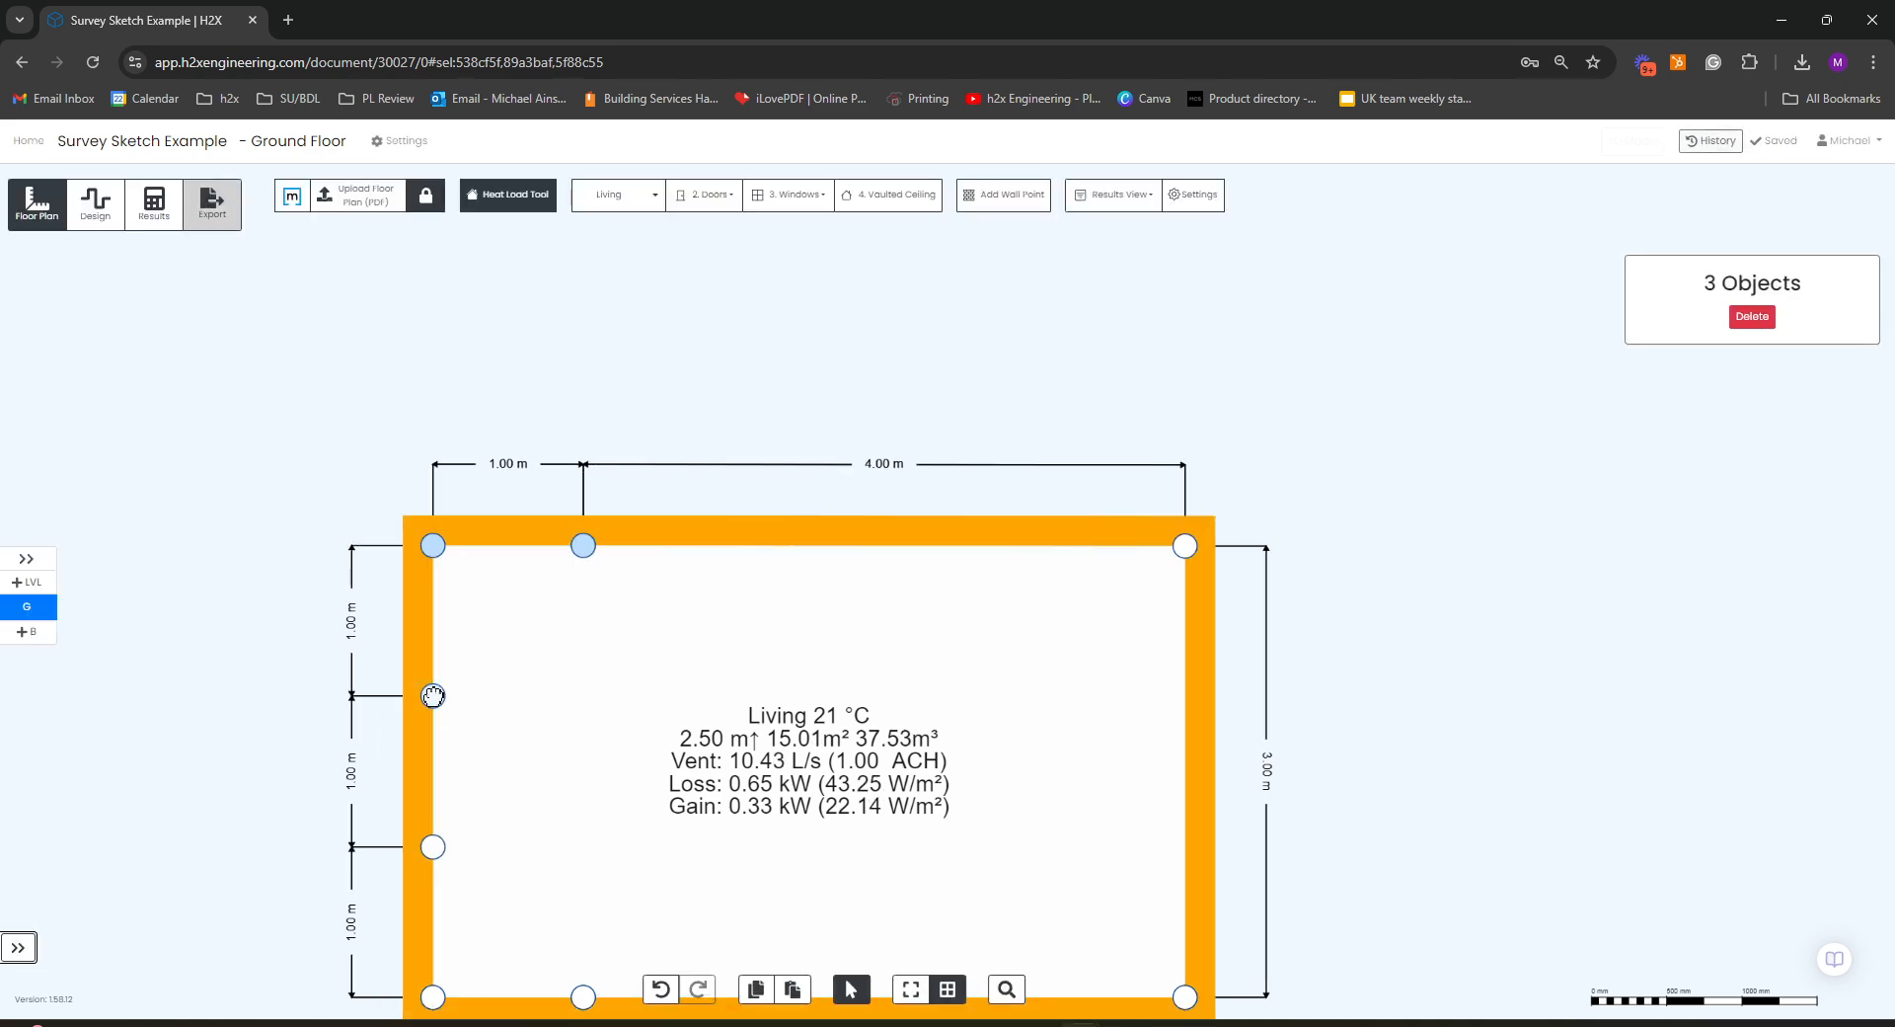
pyautogui.scroll(-3, 434, 696)
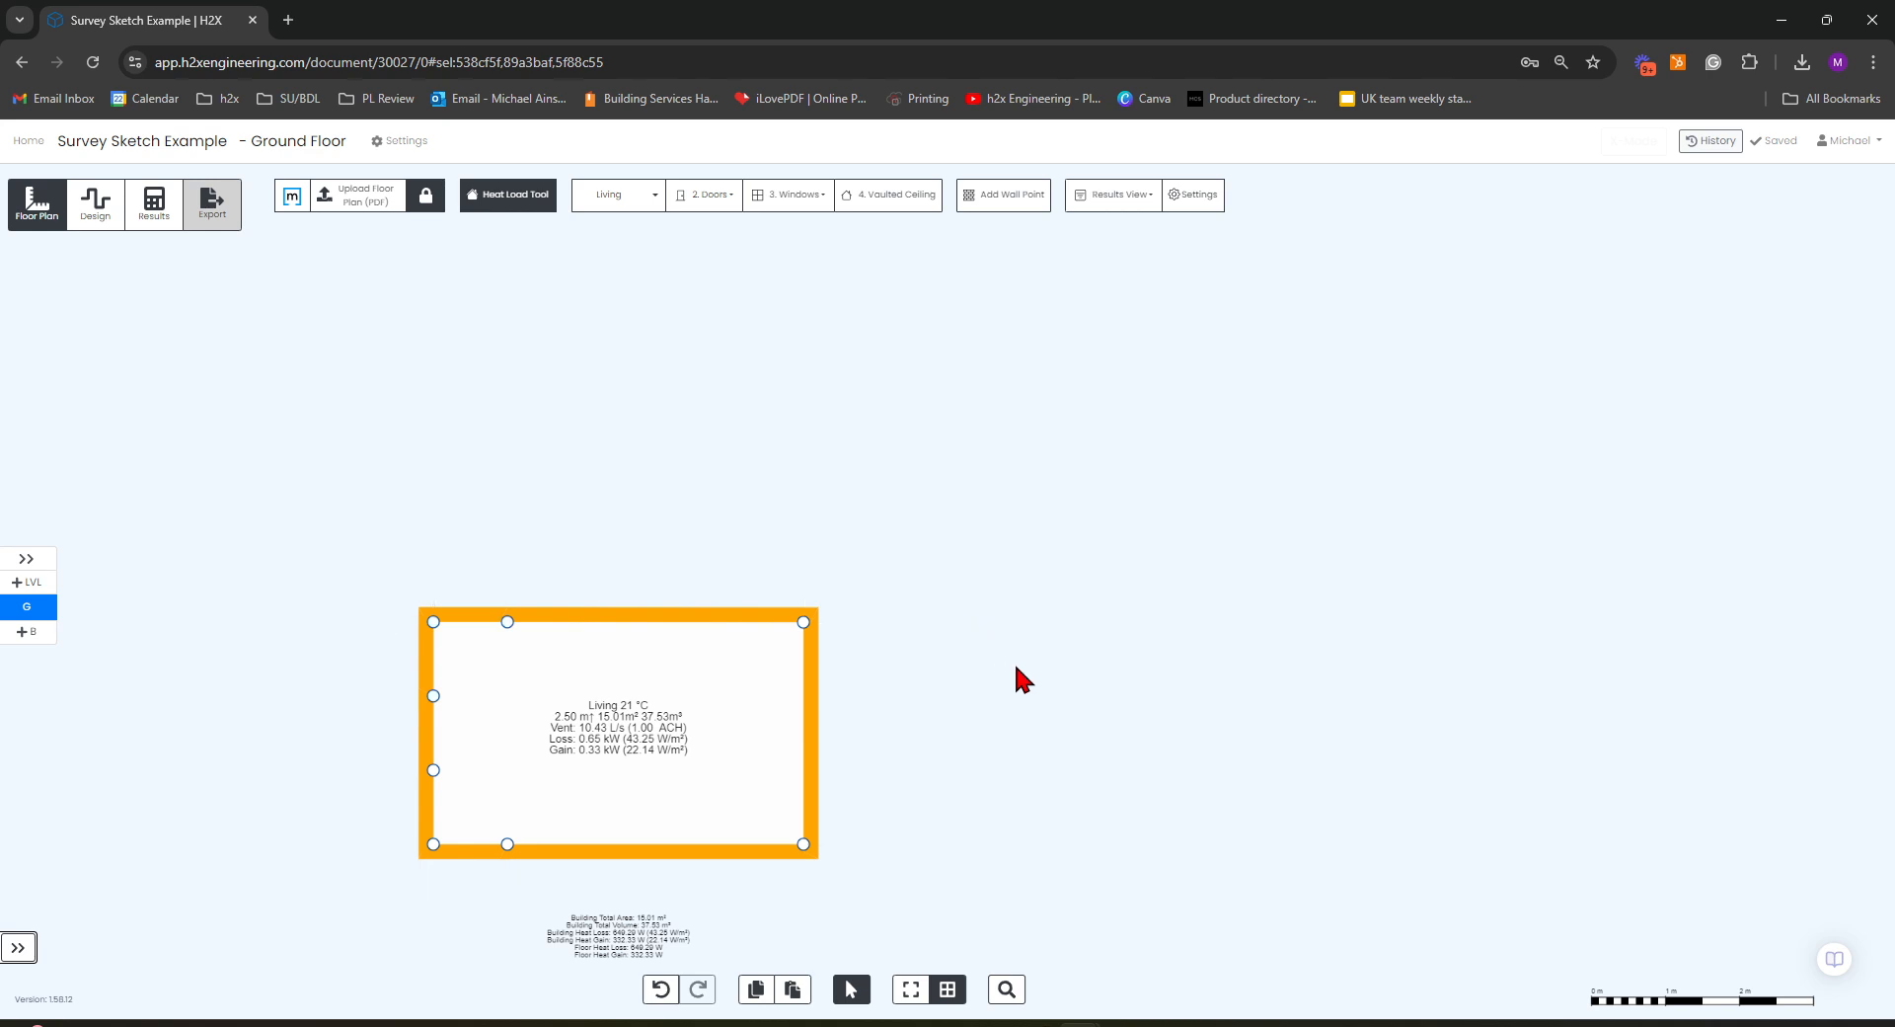
# - Delete the Living room's upper-left and lower-left corner vertices to form the bay's angled walls shown in the sketch
pyautogui.moveTo(1023, 667); pyautogui.dragTo(915, 565)
pyautogui.scroll(-3, 915, 565)
pyautogui.moveTo(1071, 568); pyautogui.dragTo(735, 609)
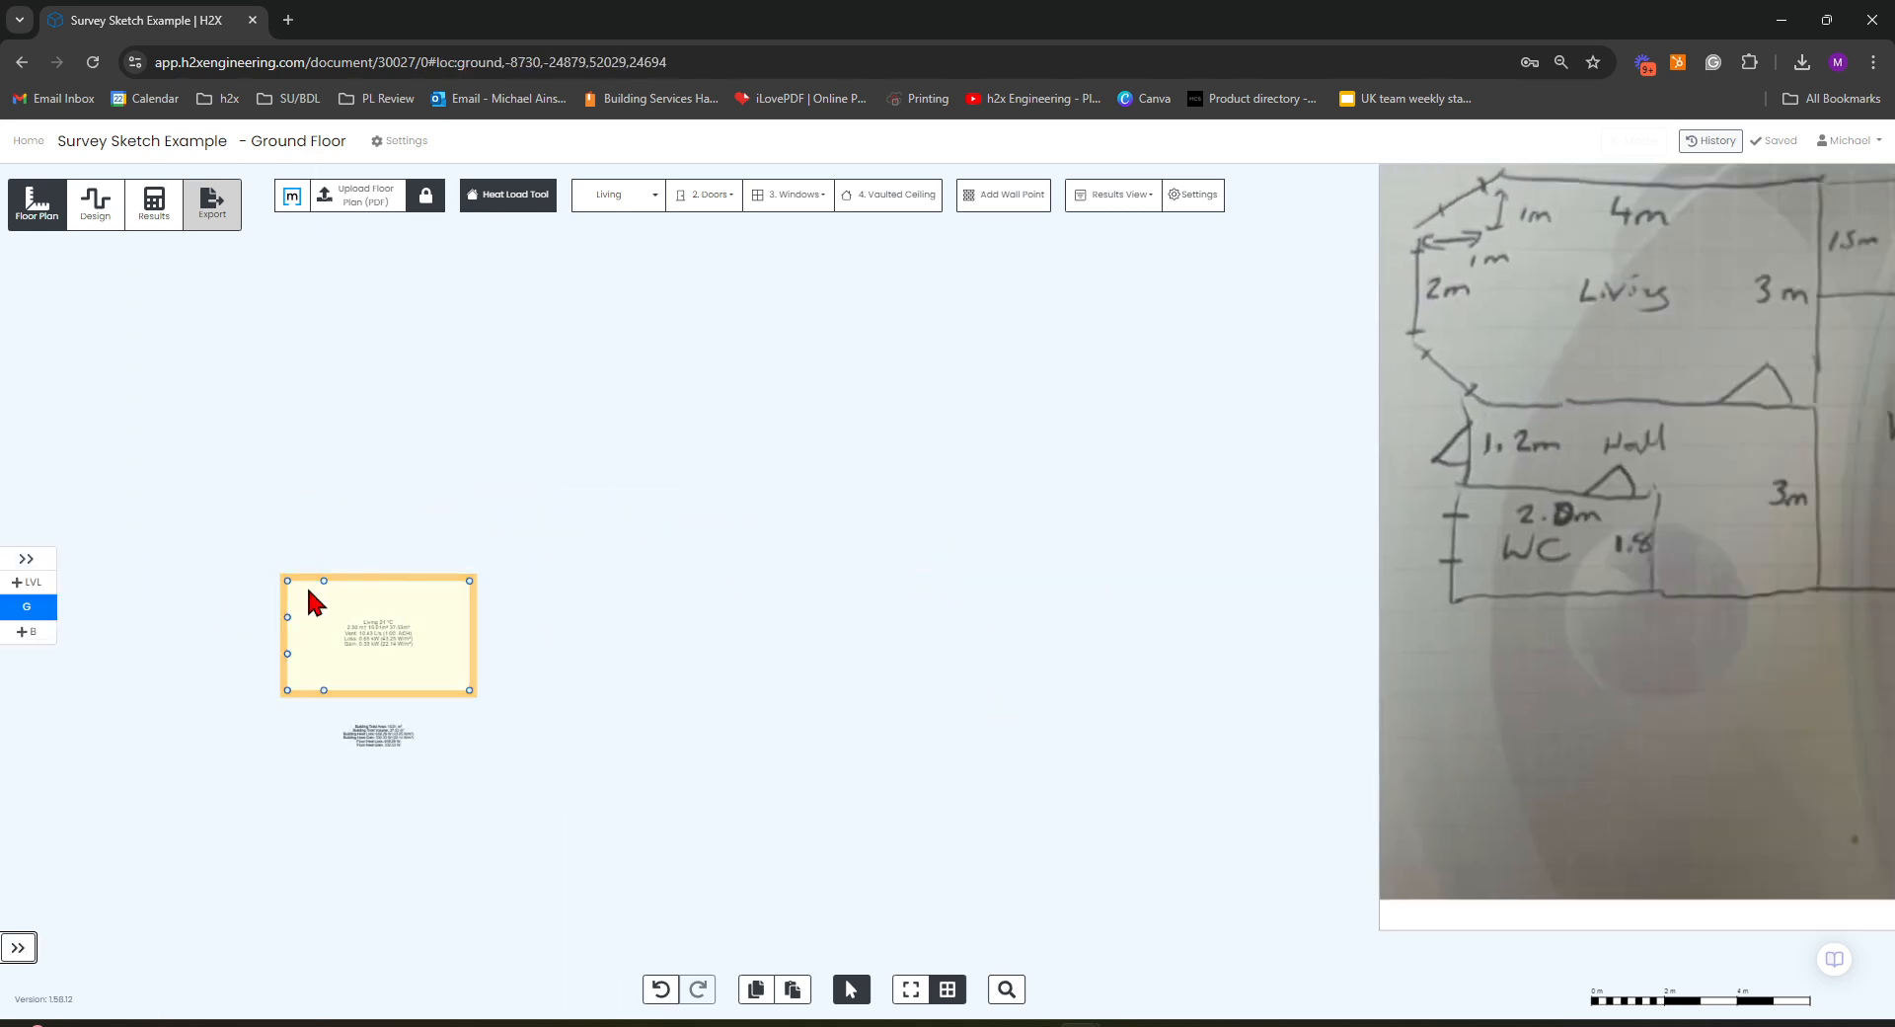
pyautogui.click(312, 579)
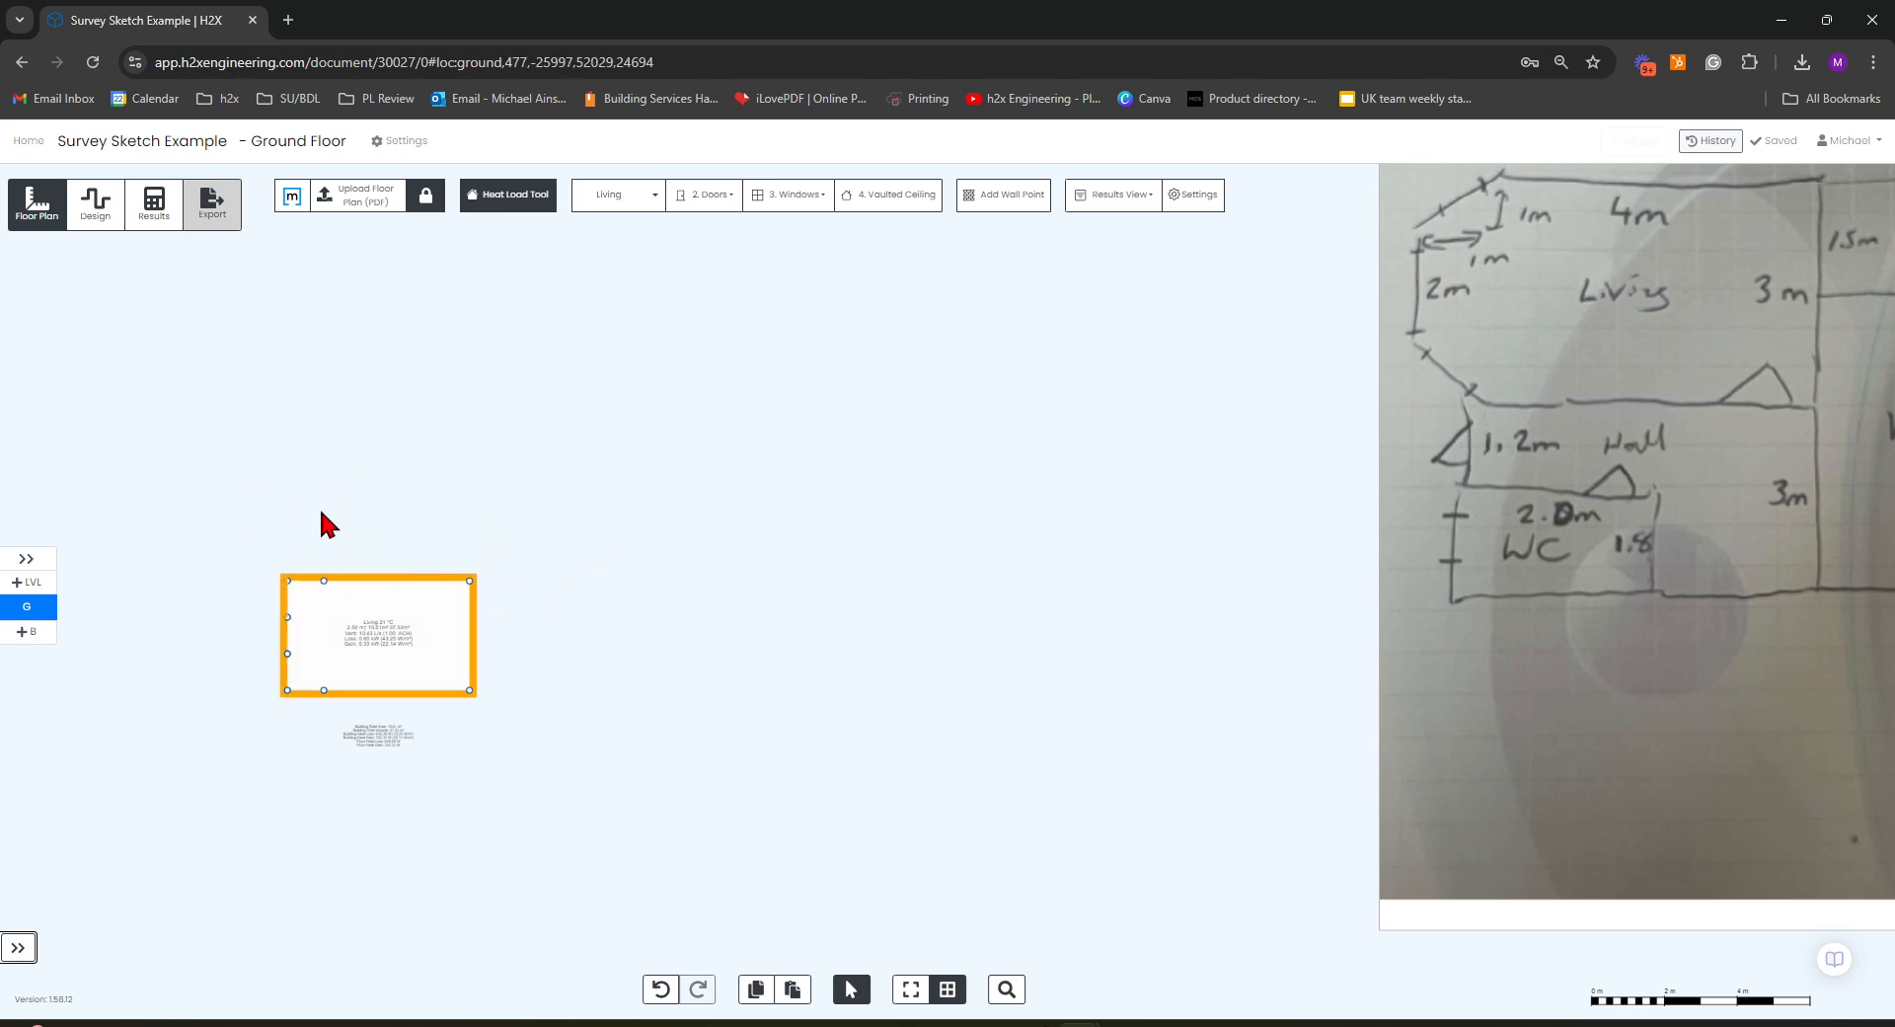
pyautogui.scroll(-3, 895, 529)
pyautogui.moveTo(897, 529); pyautogui.dragTo(698, 588)
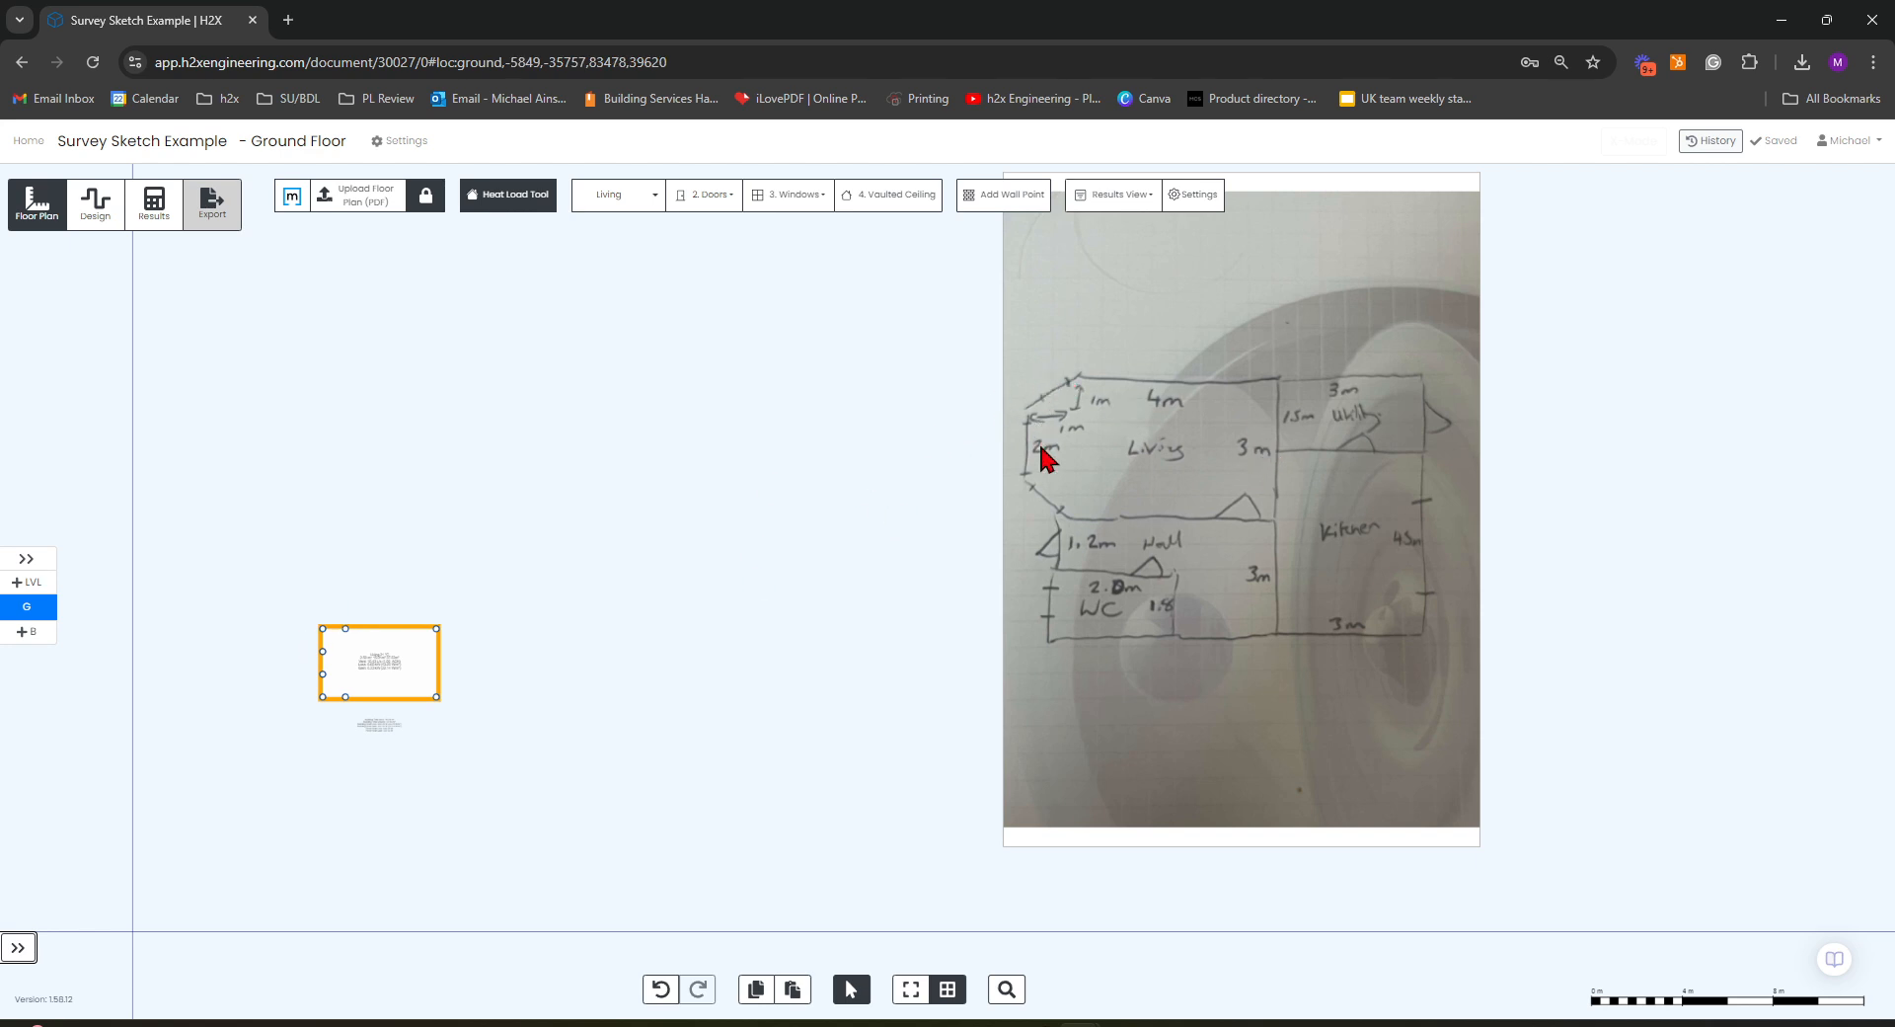
pyautogui.scroll(3, 282, 706)
pyautogui.scroll(3, 325, 632)
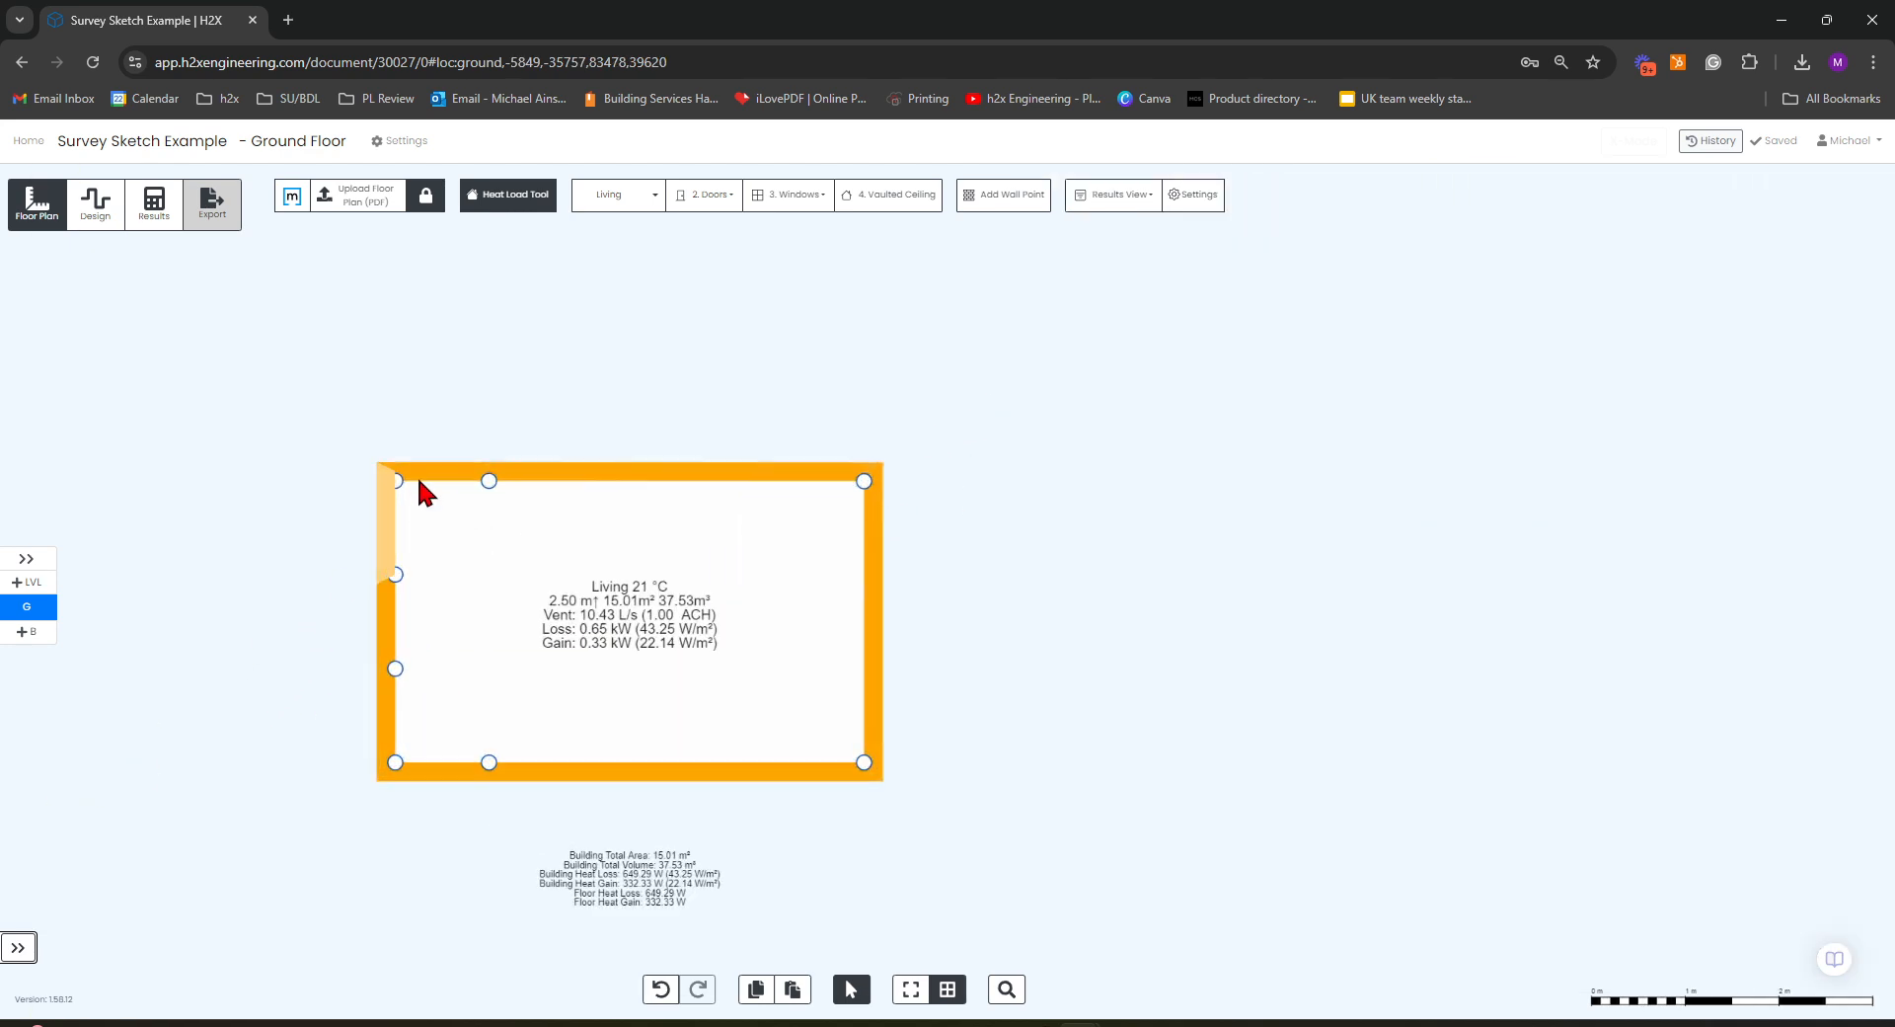
pyautogui.click(395, 481)
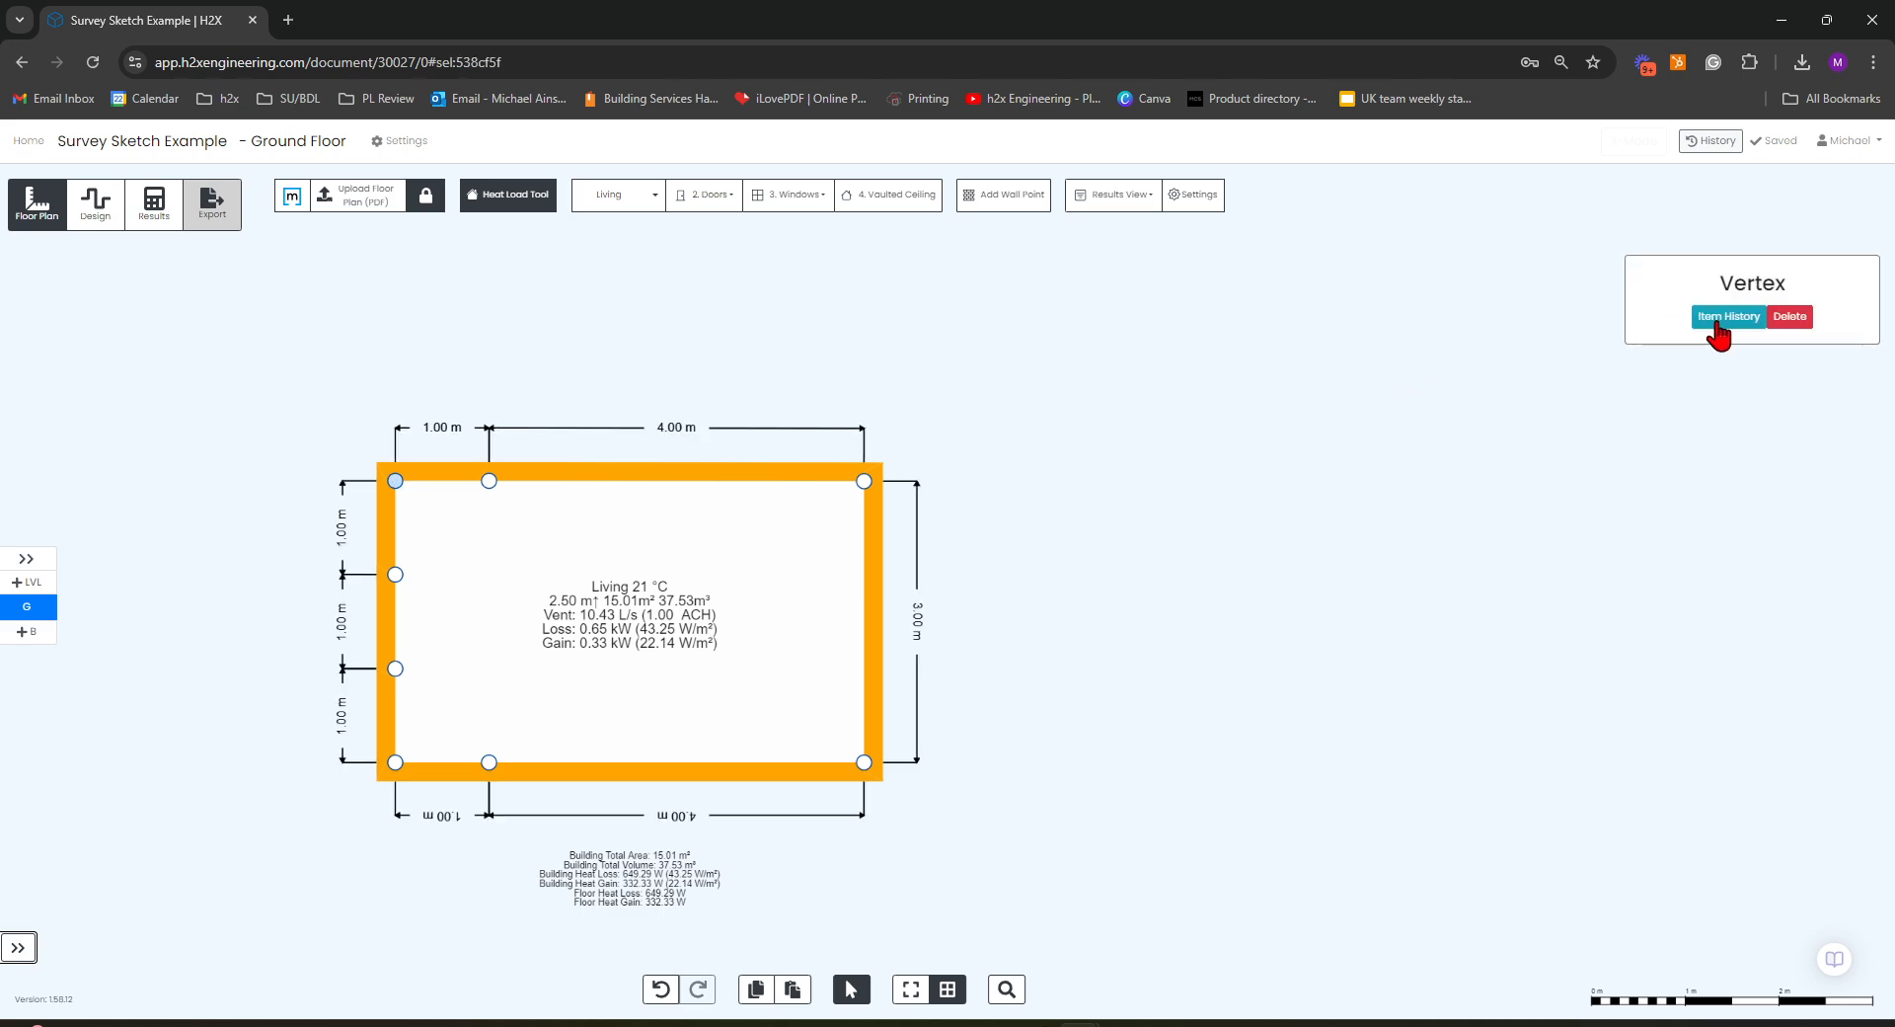
pyautogui.click(1788, 316)
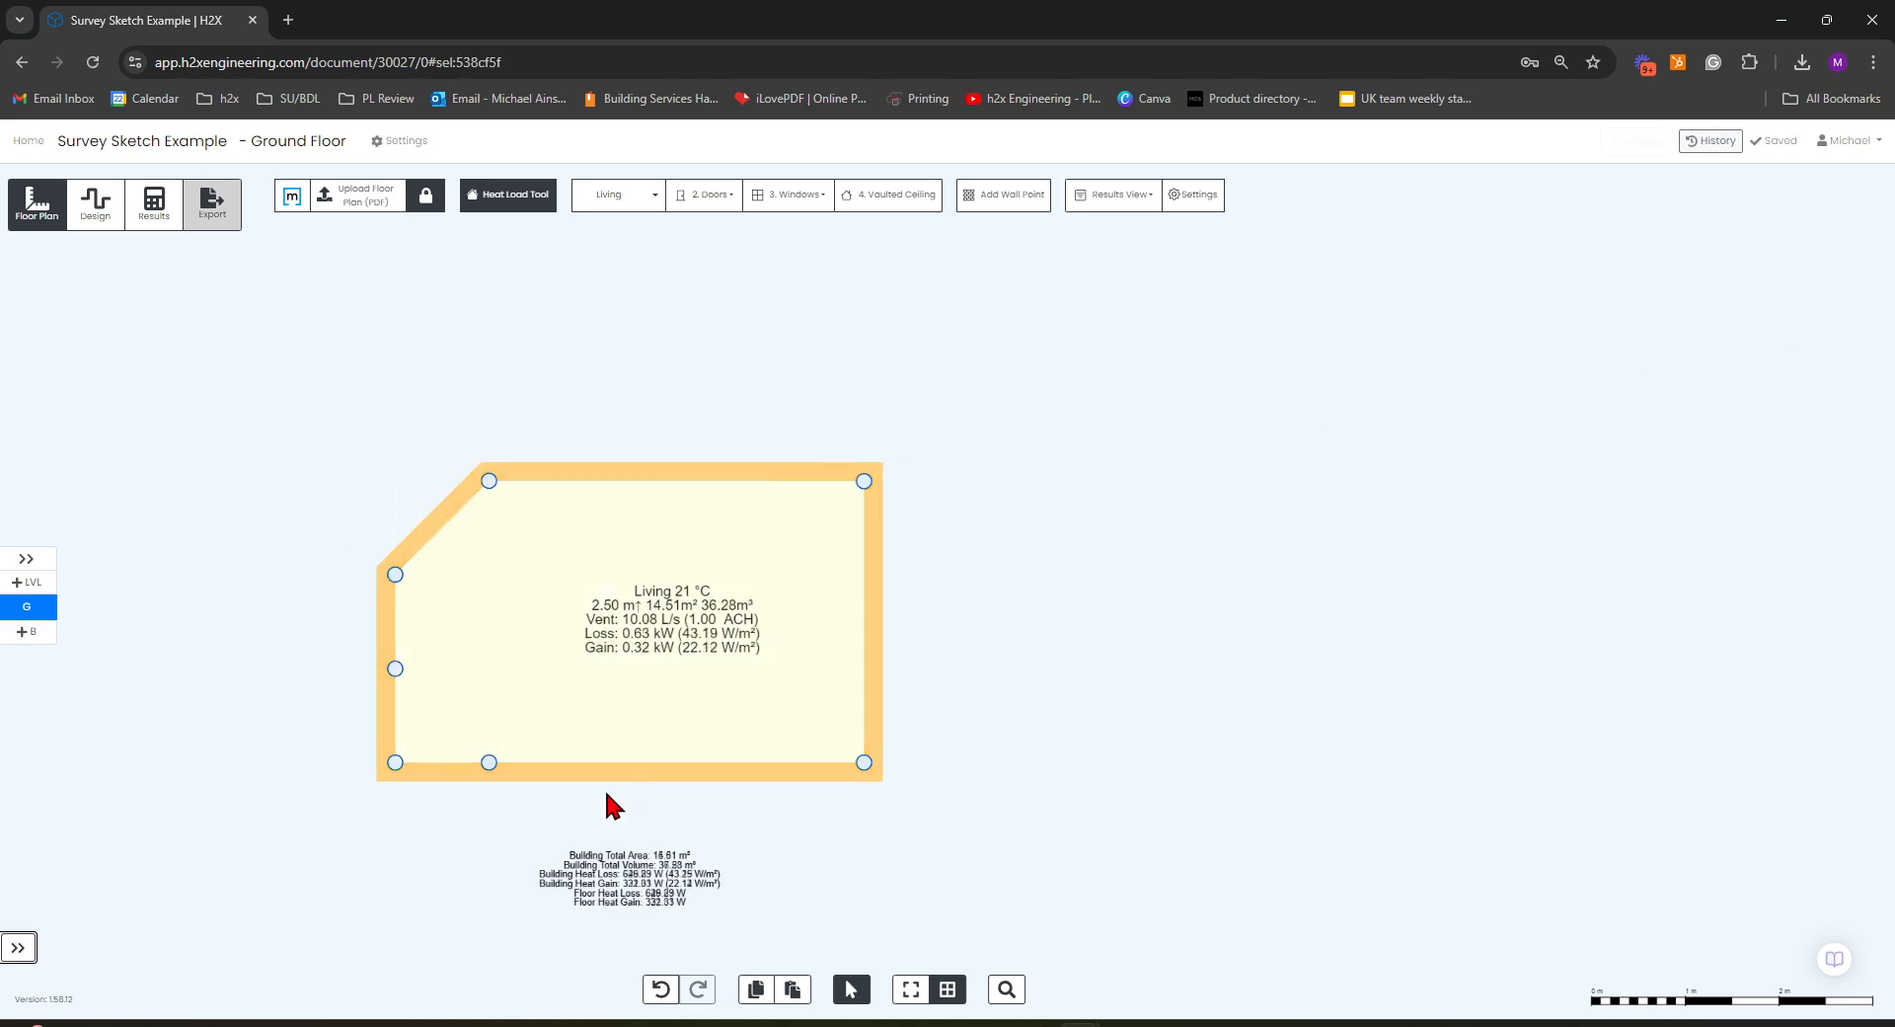
pyautogui.click(395, 762)
pyautogui.click(1782, 318)
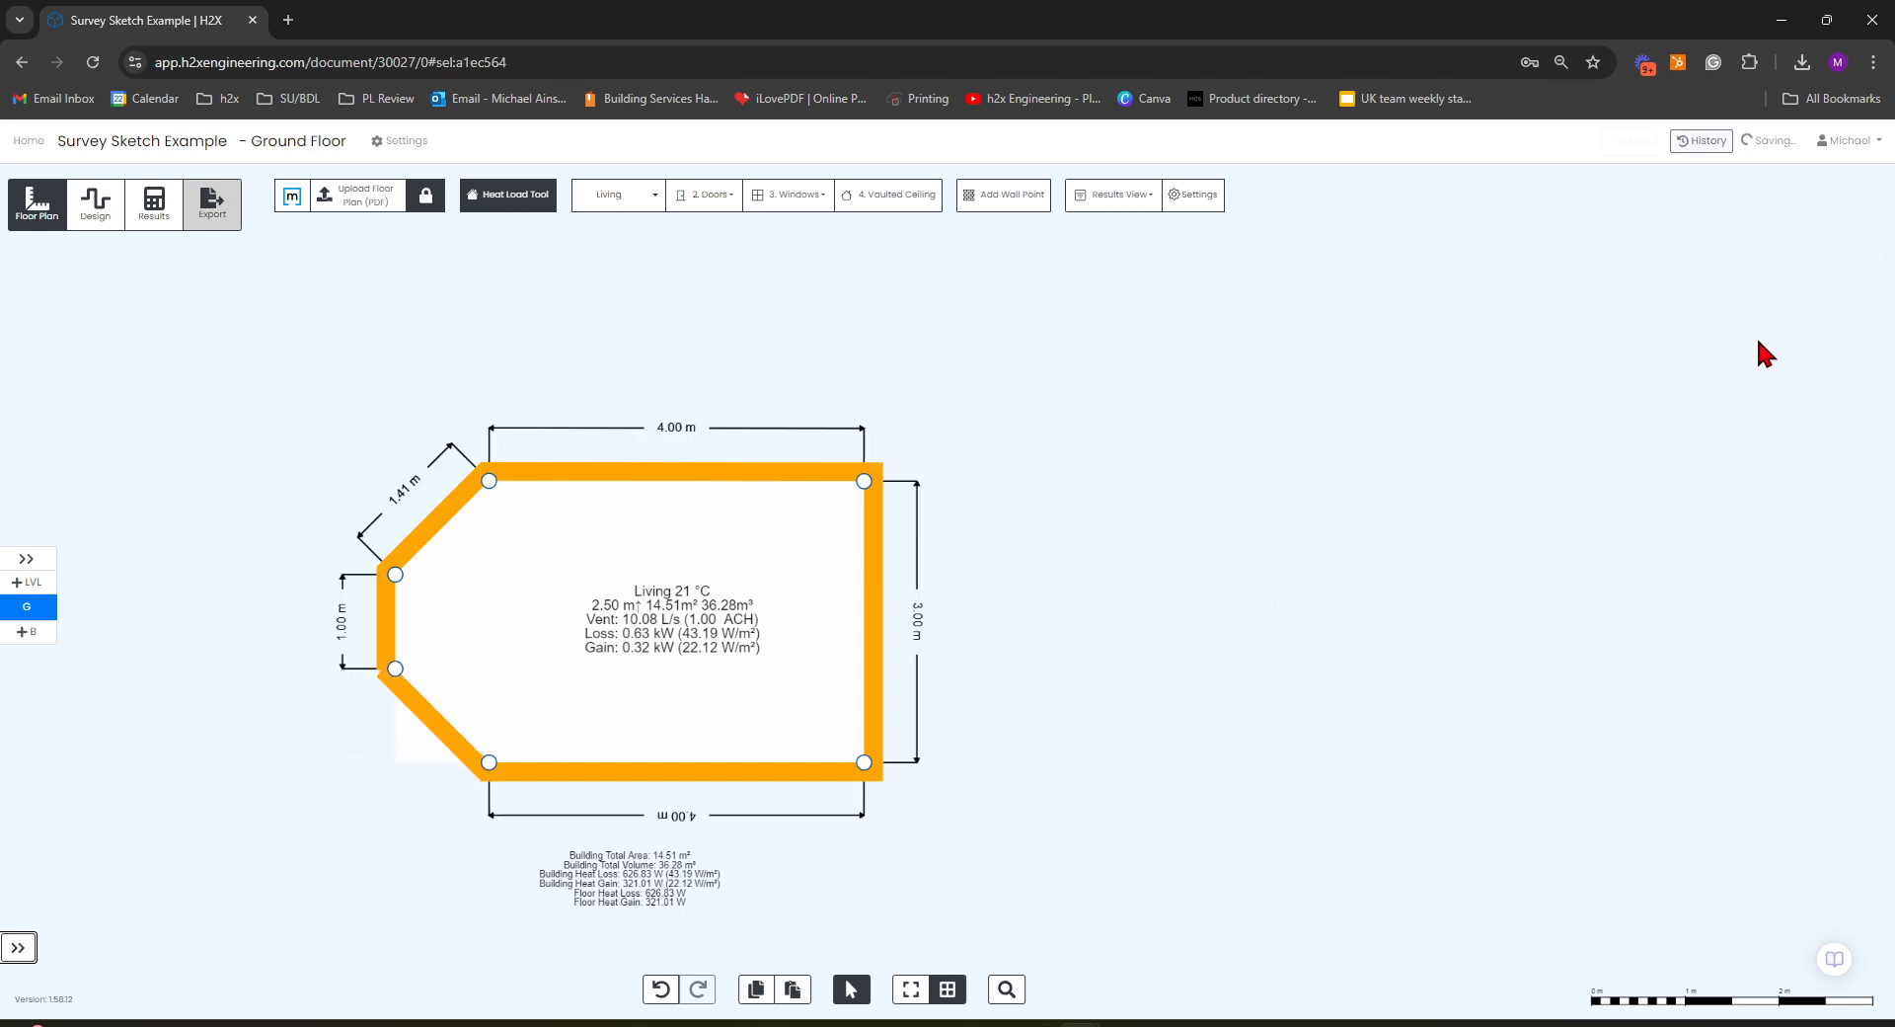
# - Start a Utility room beside the Living room's right wall, level with its top, and draw its left wall 1.5 m downward
pyautogui.scroll(-6, 1079, 668)
pyautogui.moveTo(1180, 656); pyautogui.dragTo(750, 715)
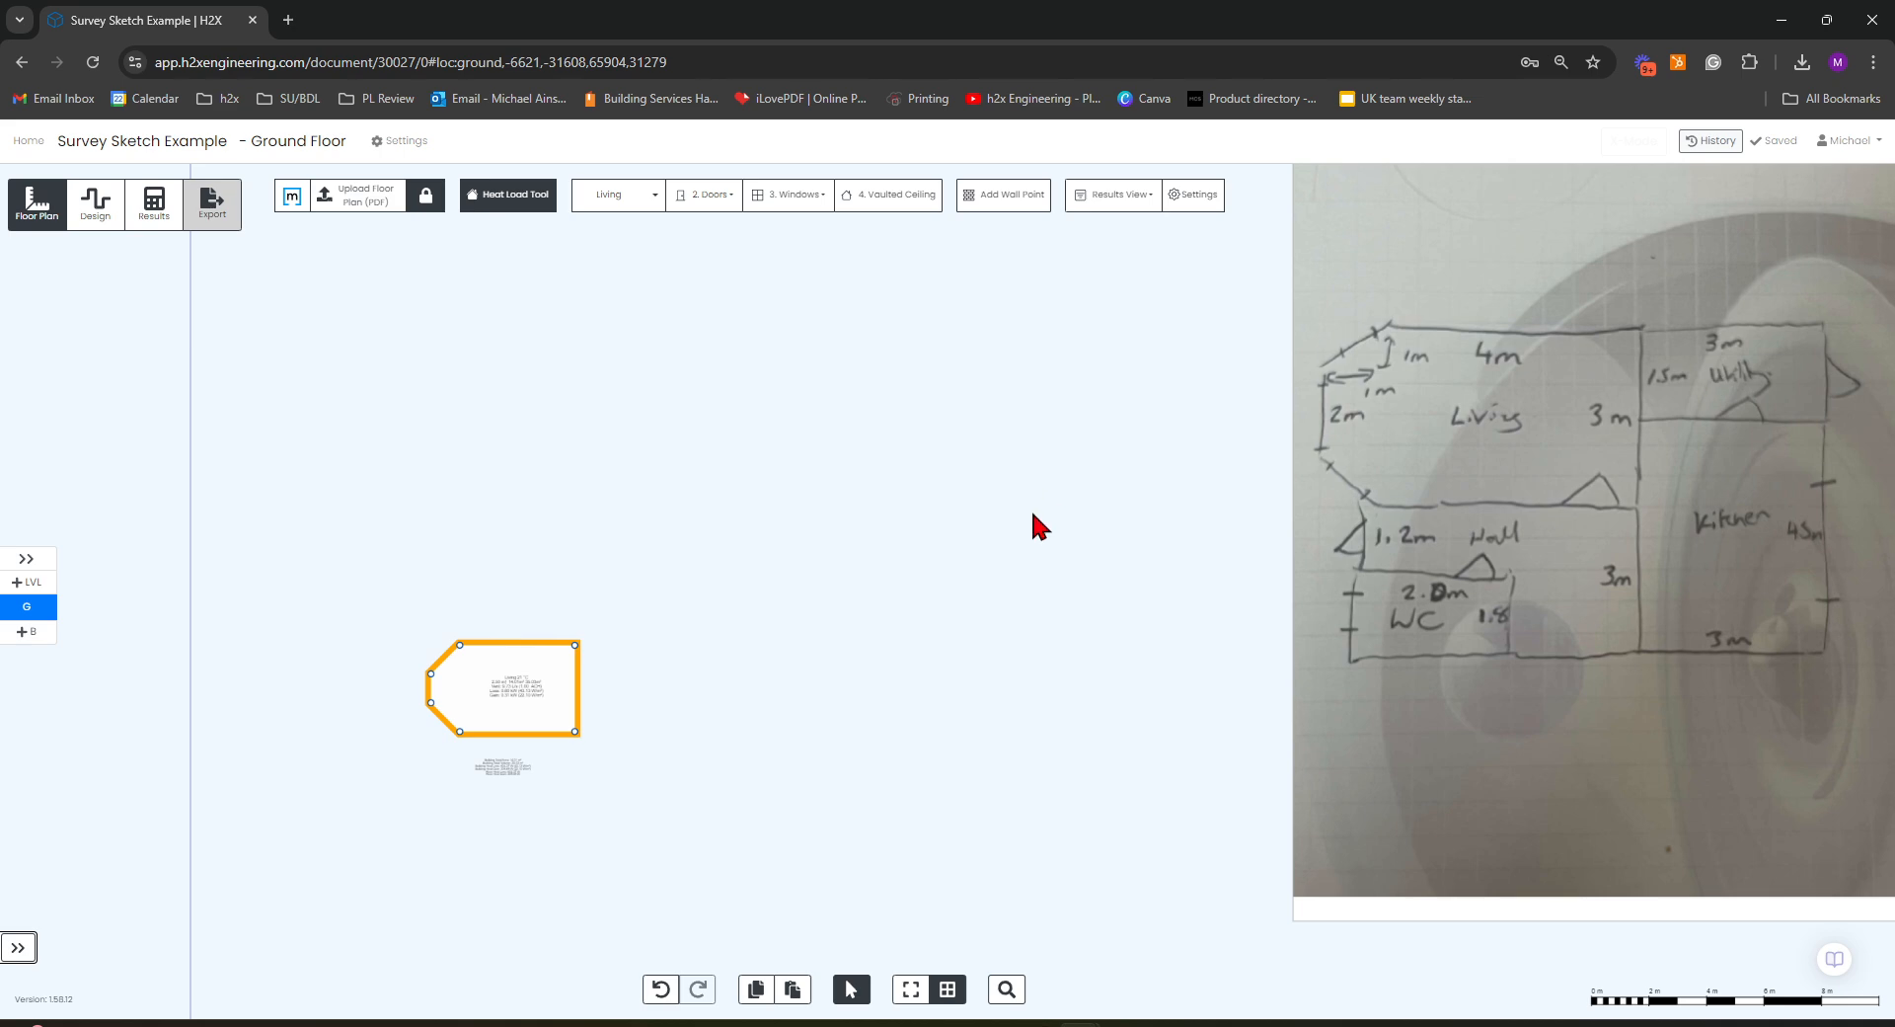
pyautogui.click(654, 195)
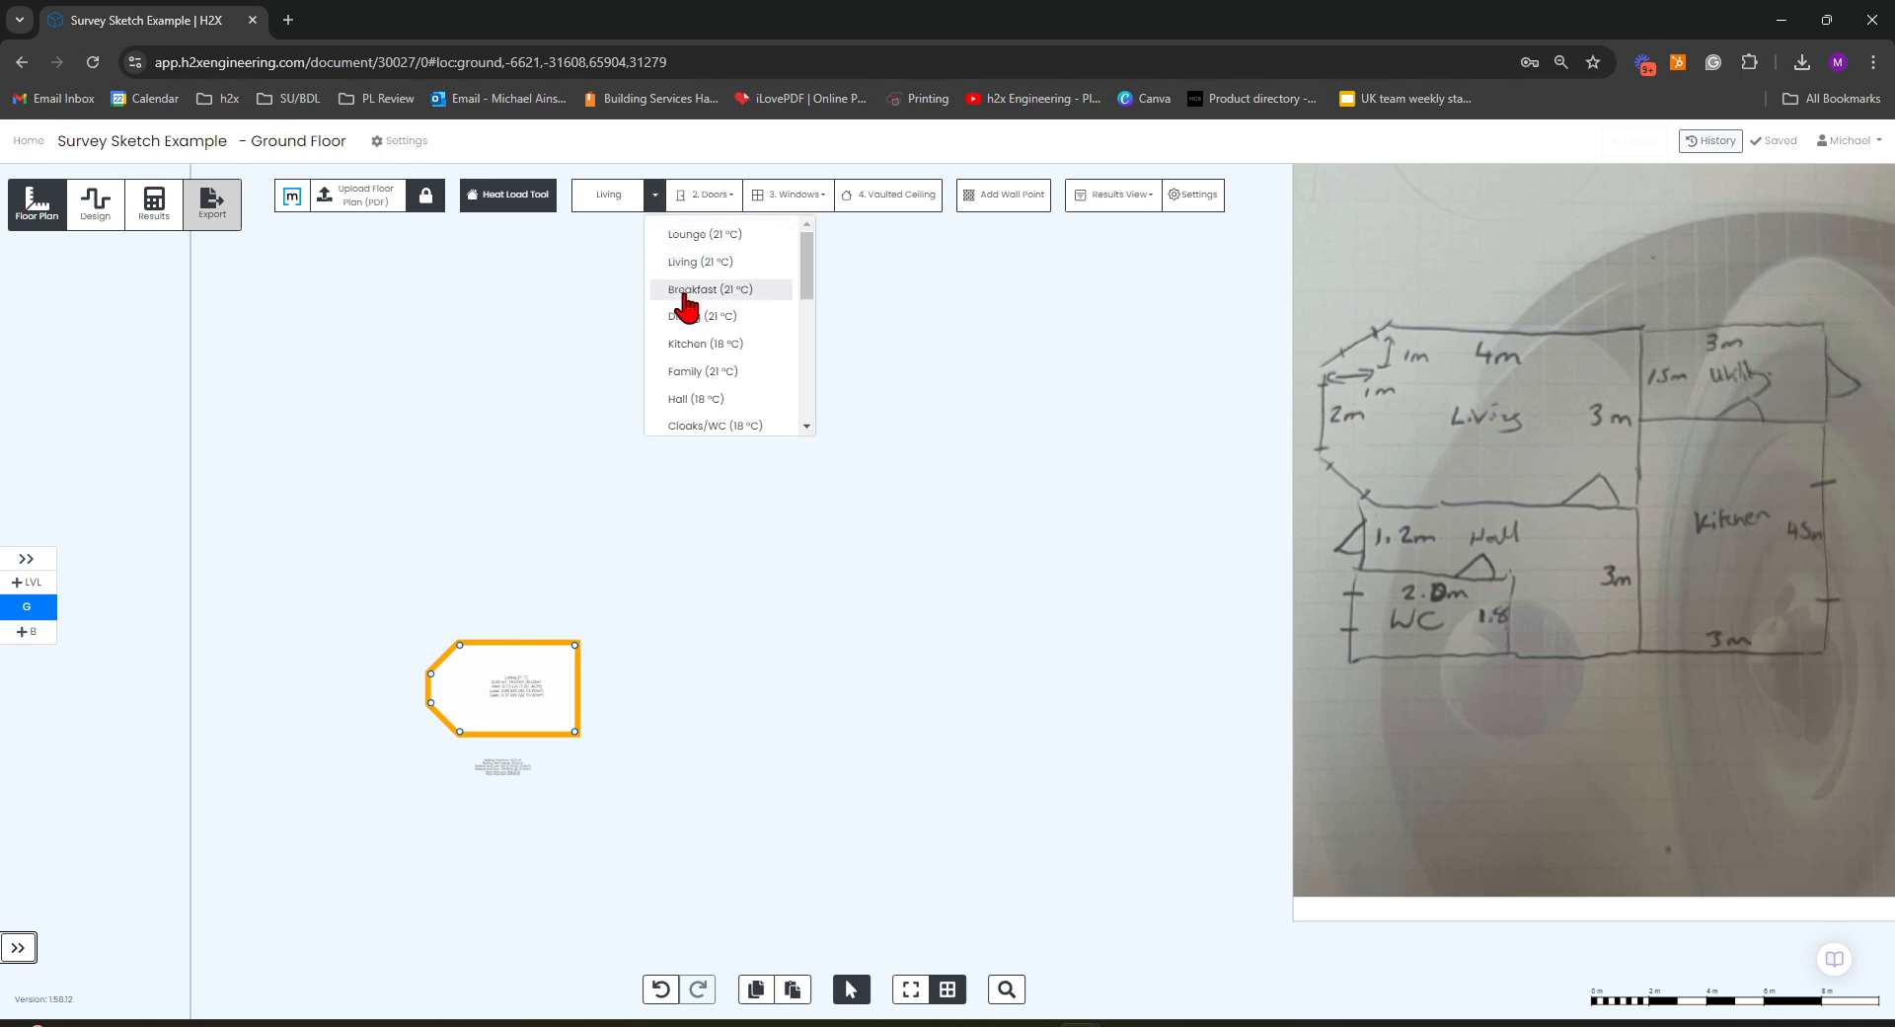
pyautogui.scroll(-2, 688, 380)
pyautogui.click(705, 285)
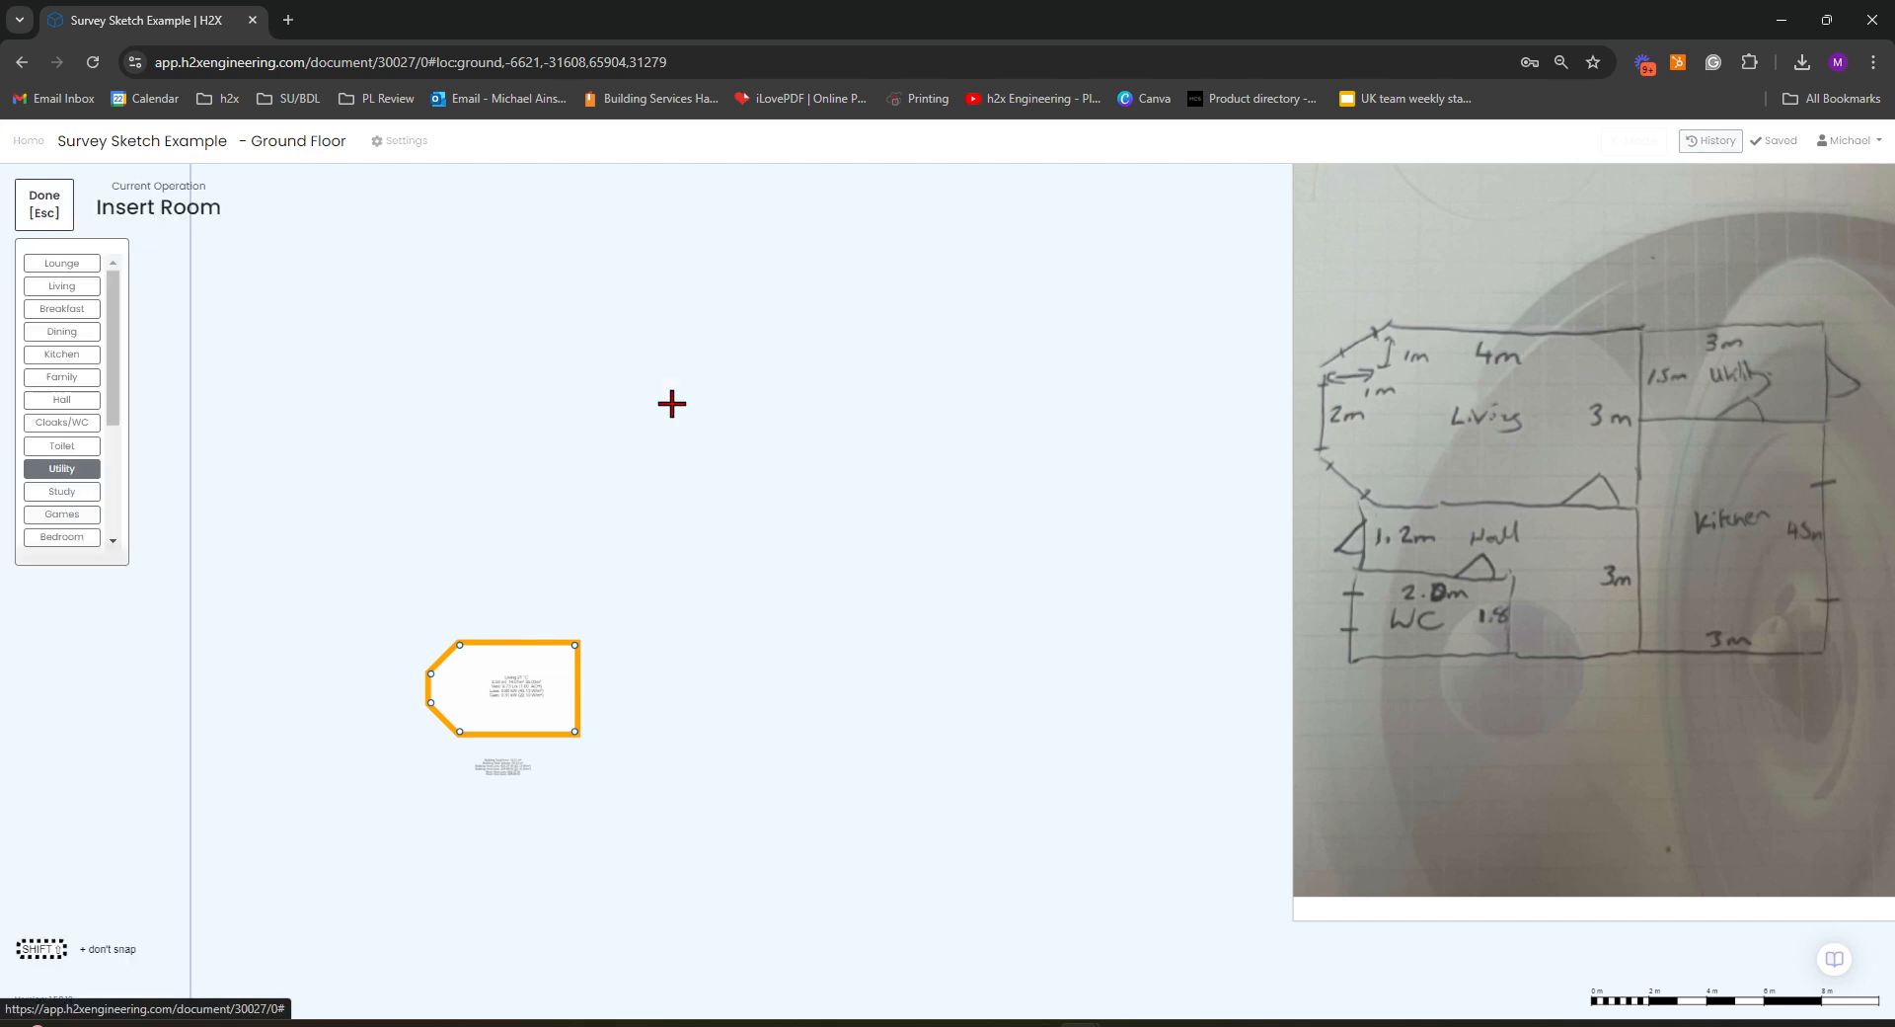
pyautogui.scroll(5, 614, 686)
pyautogui.click(602, 571)
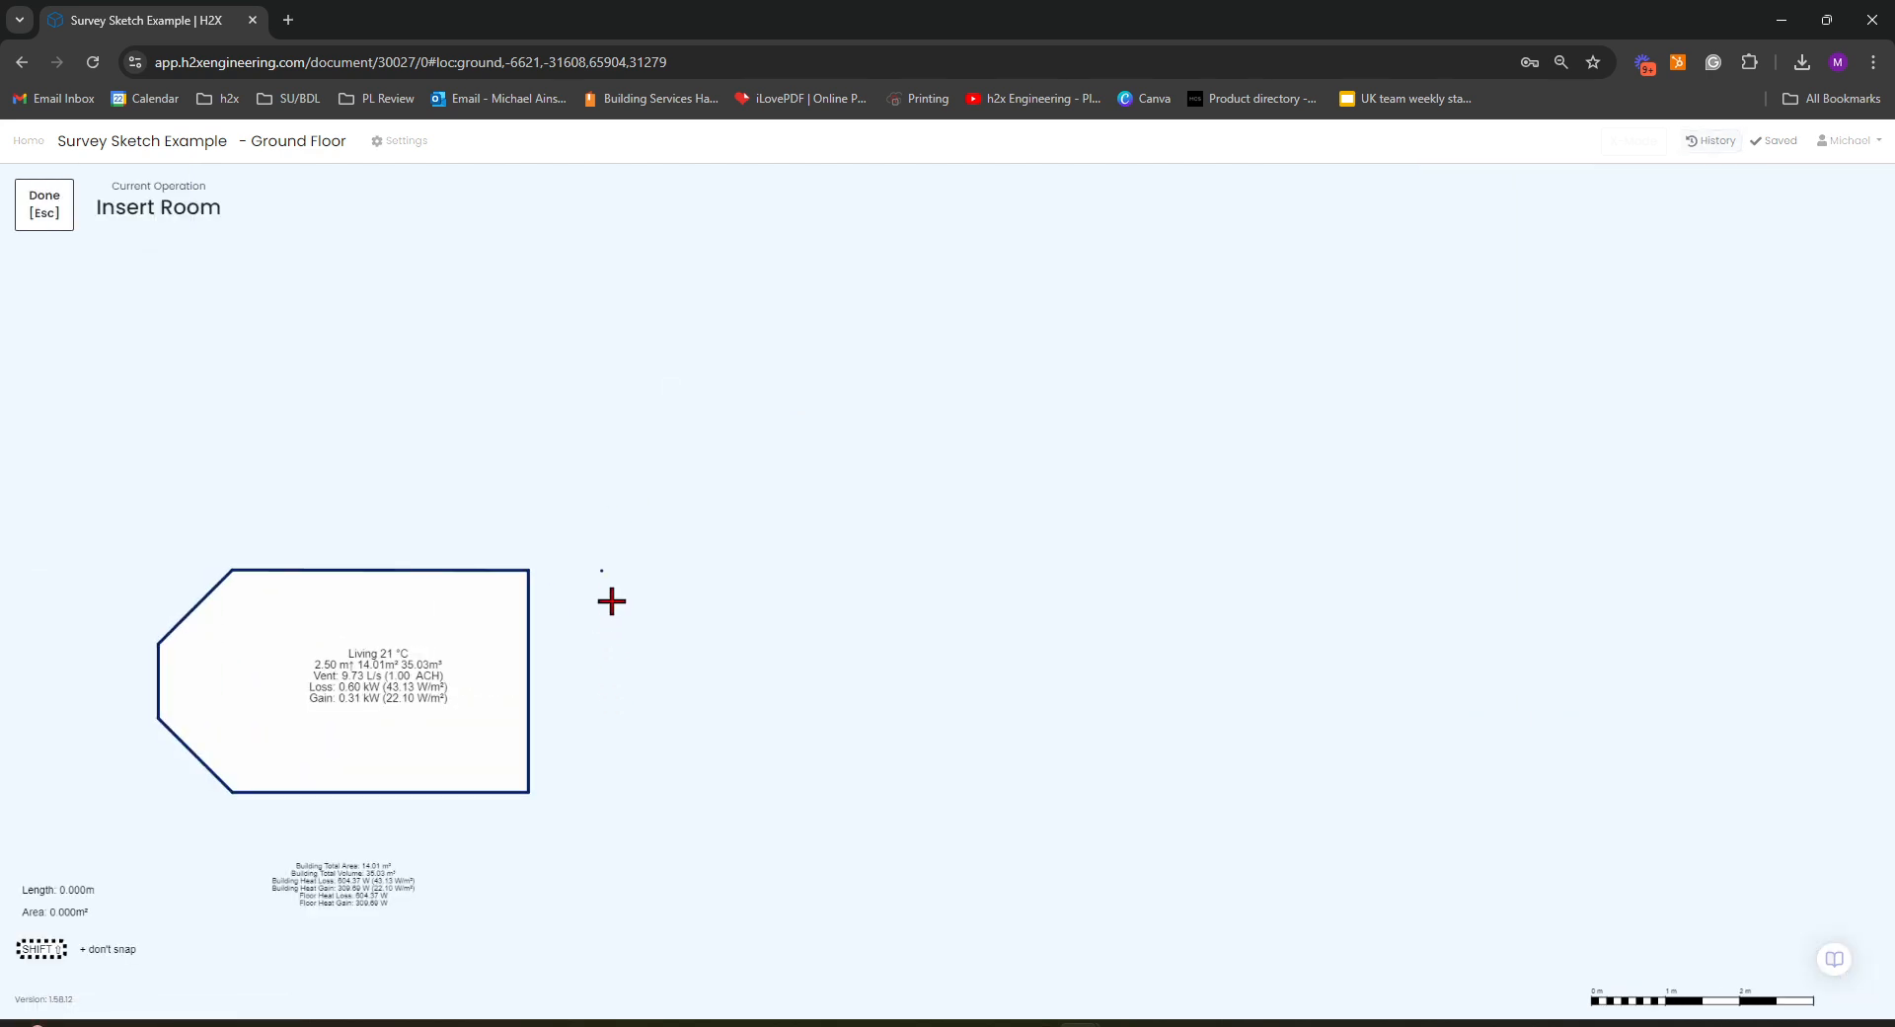
pyautogui.write('1')
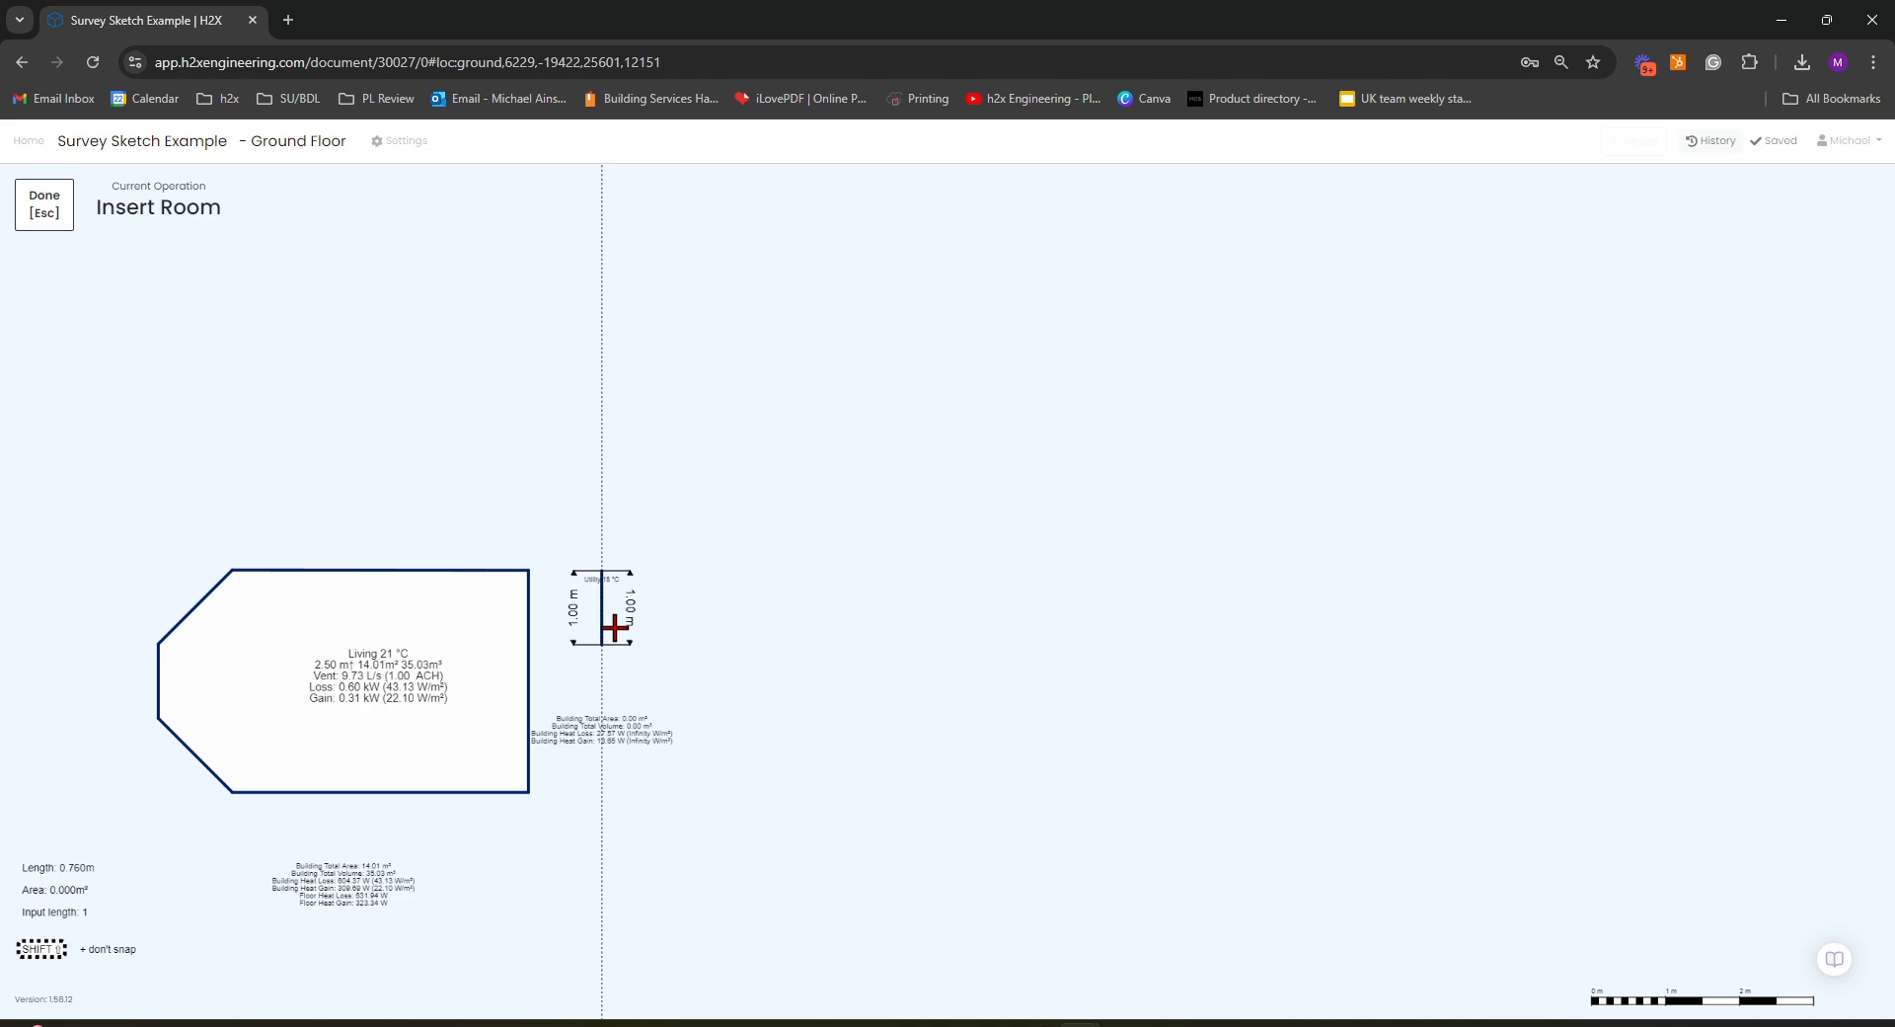
pyautogui.write('.5')
pyautogui.press('Return')
# - Draw the Utility room's bottom wall 3 m to the right and finish the room as a rectangle level with its starting corner
pyautogui.write('3')
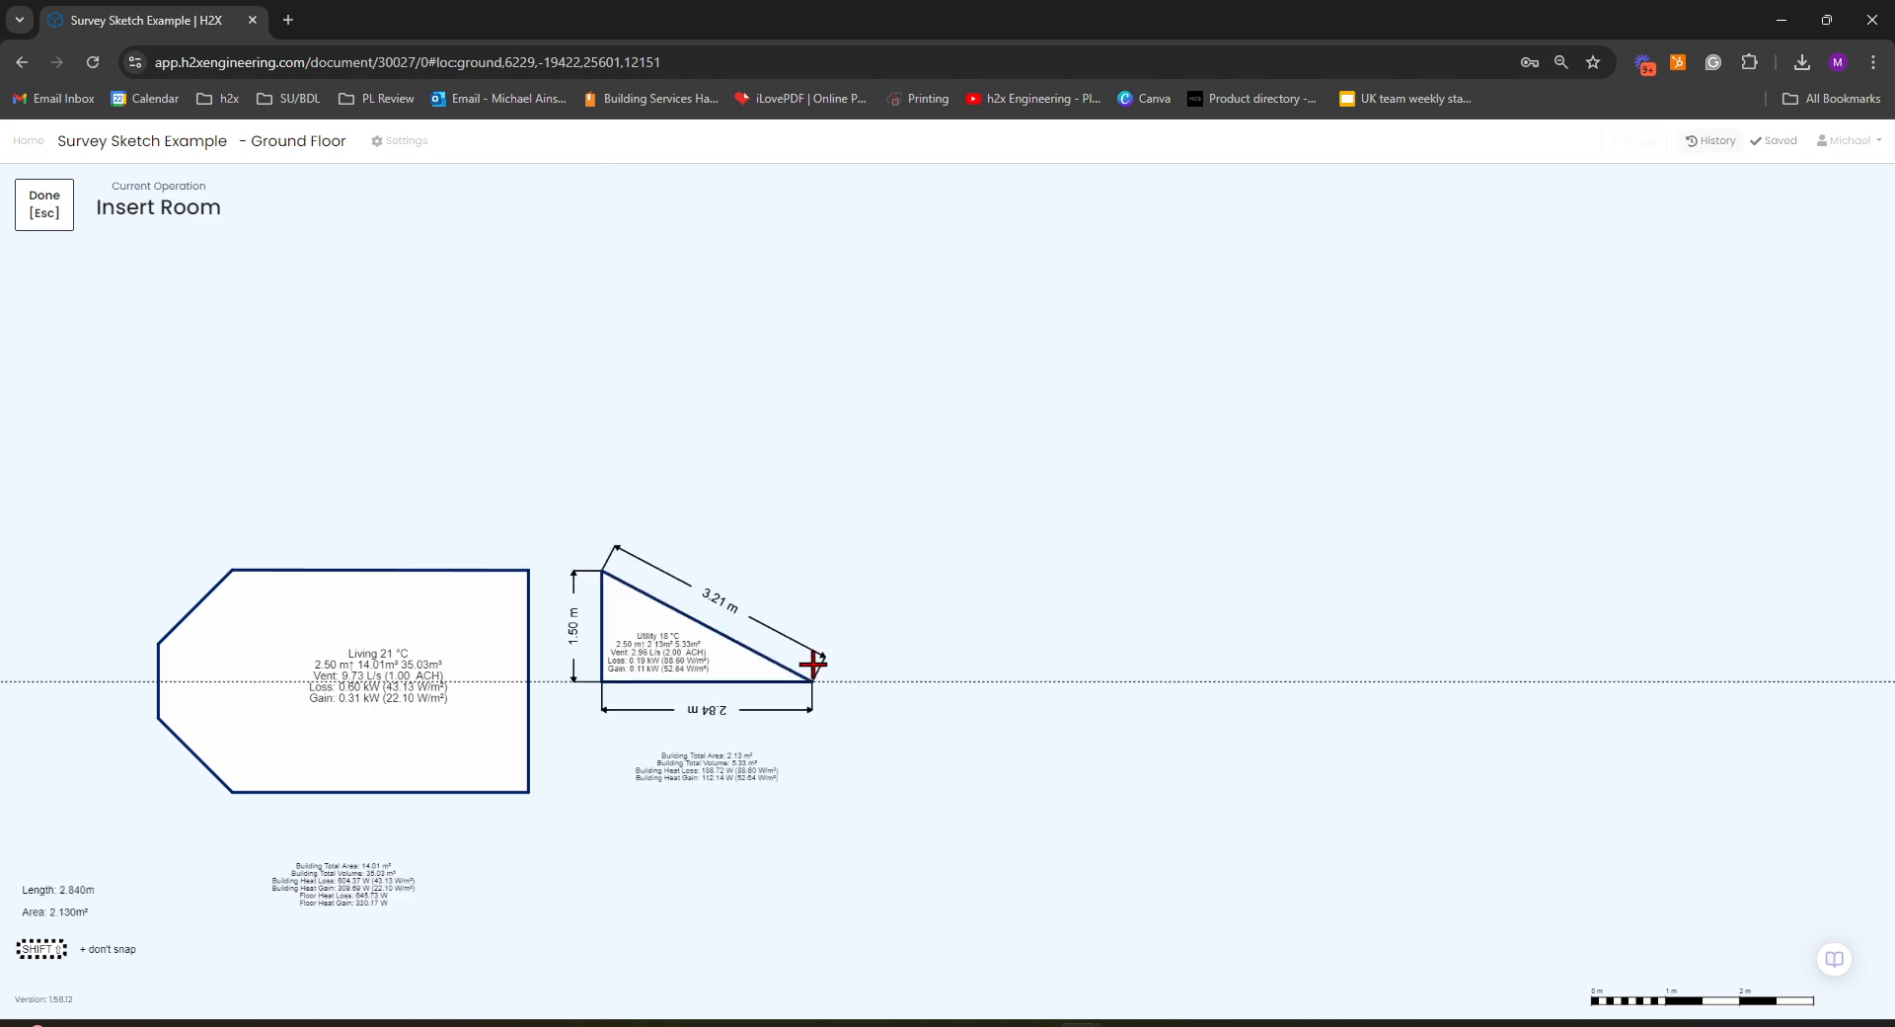
pyautogui.press('Return')
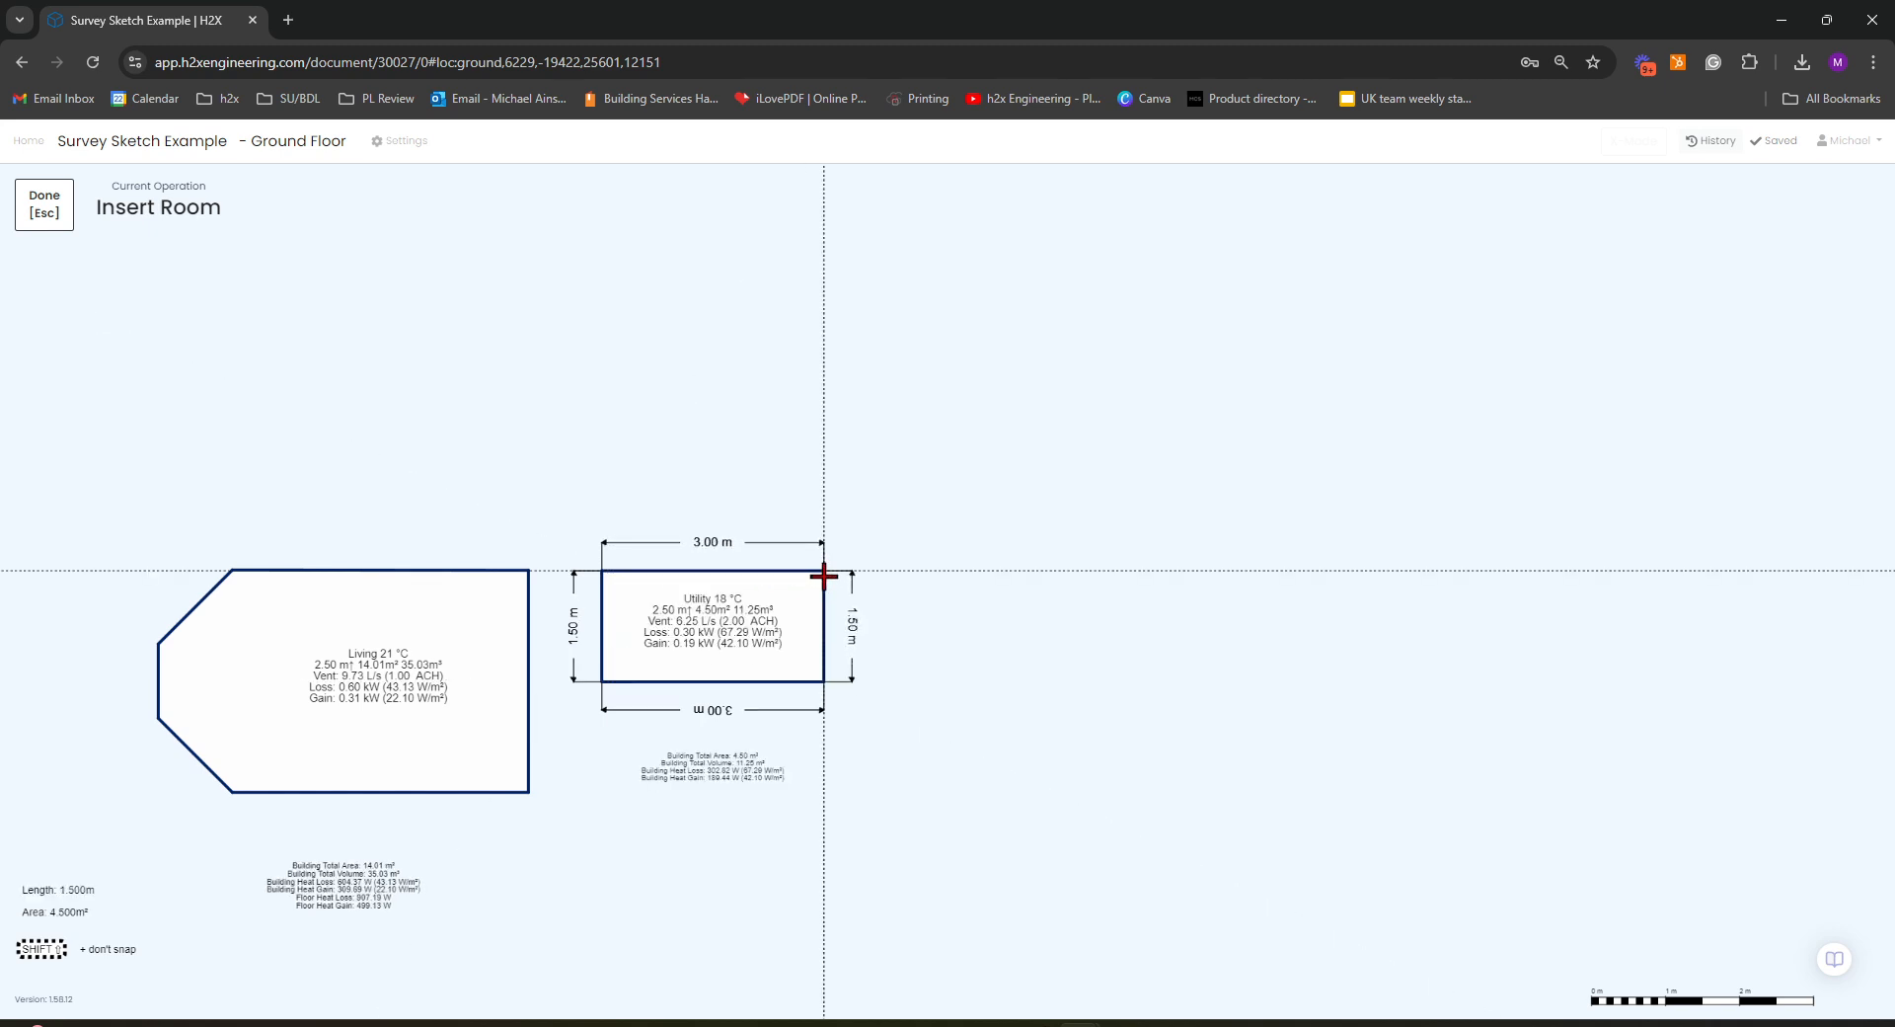
pyautogui.click(824, 574)
pyautogui.press('Escape')
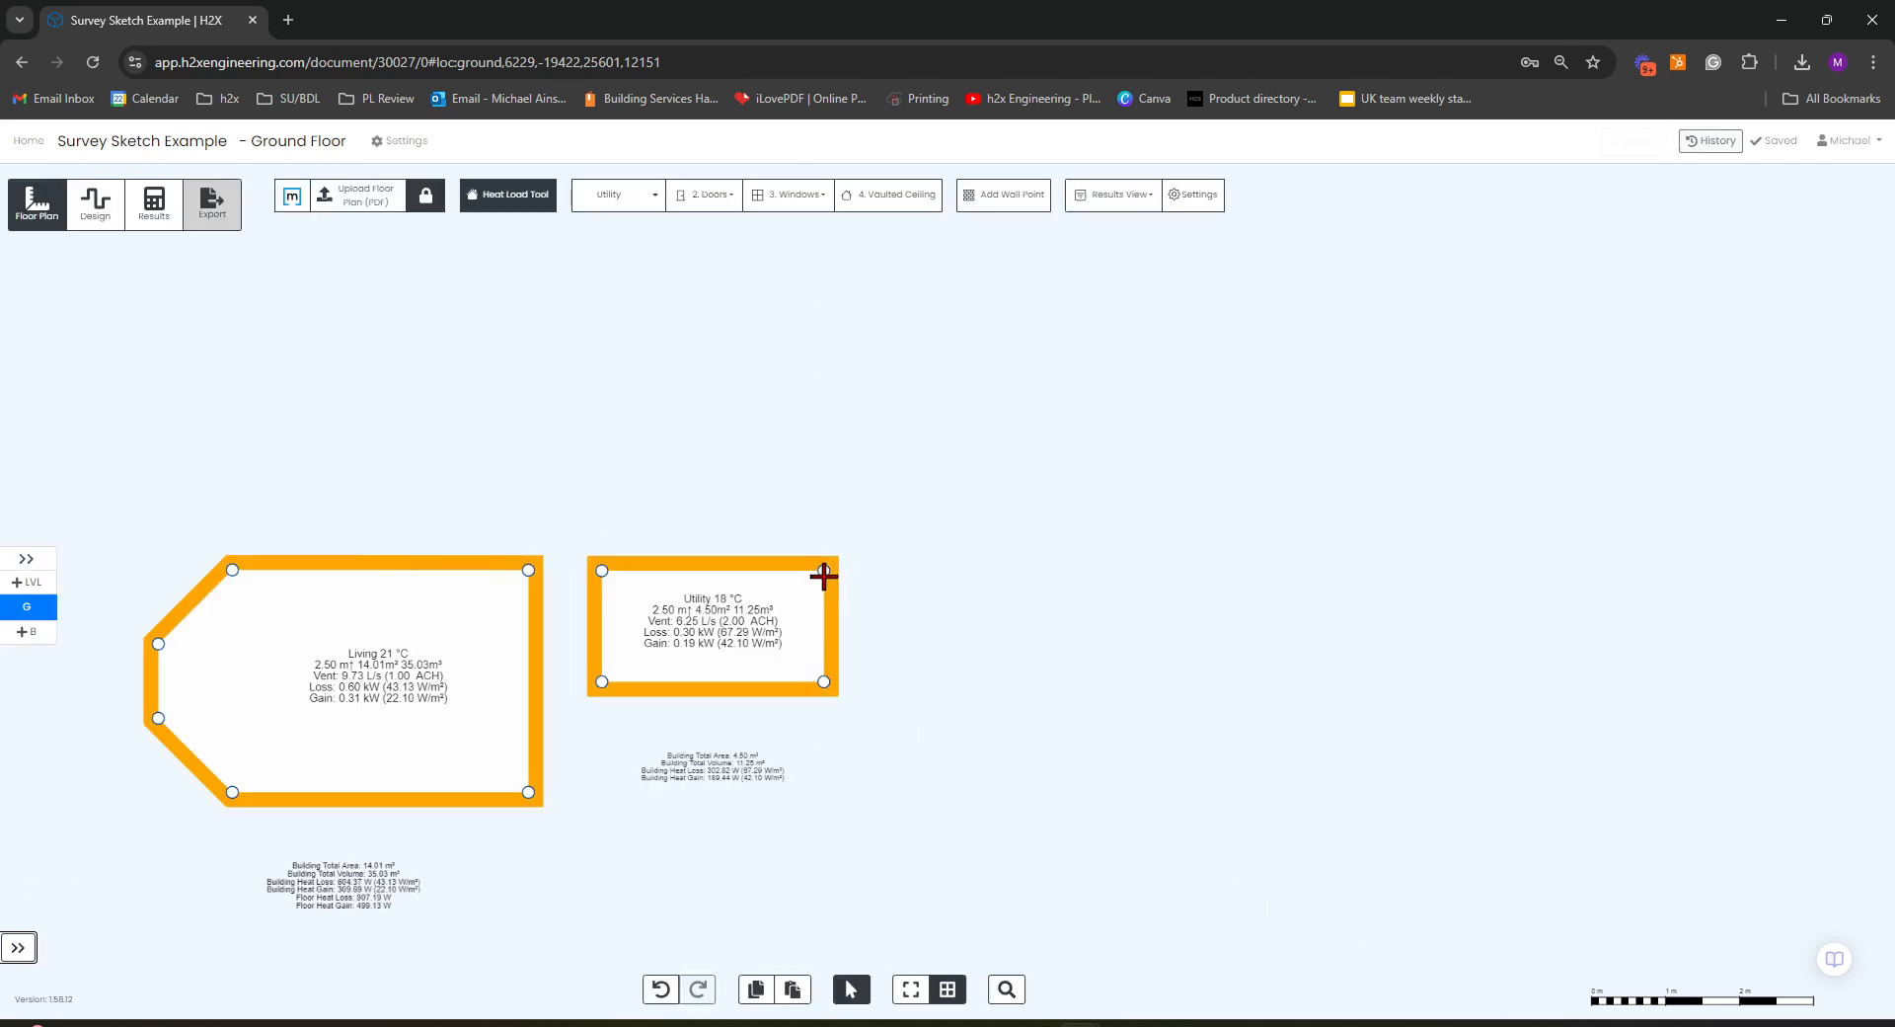
# - Move the Utility room slightly up and to the right, farther from the Living room
pyautogui.scroll(-5, 1199, 701)
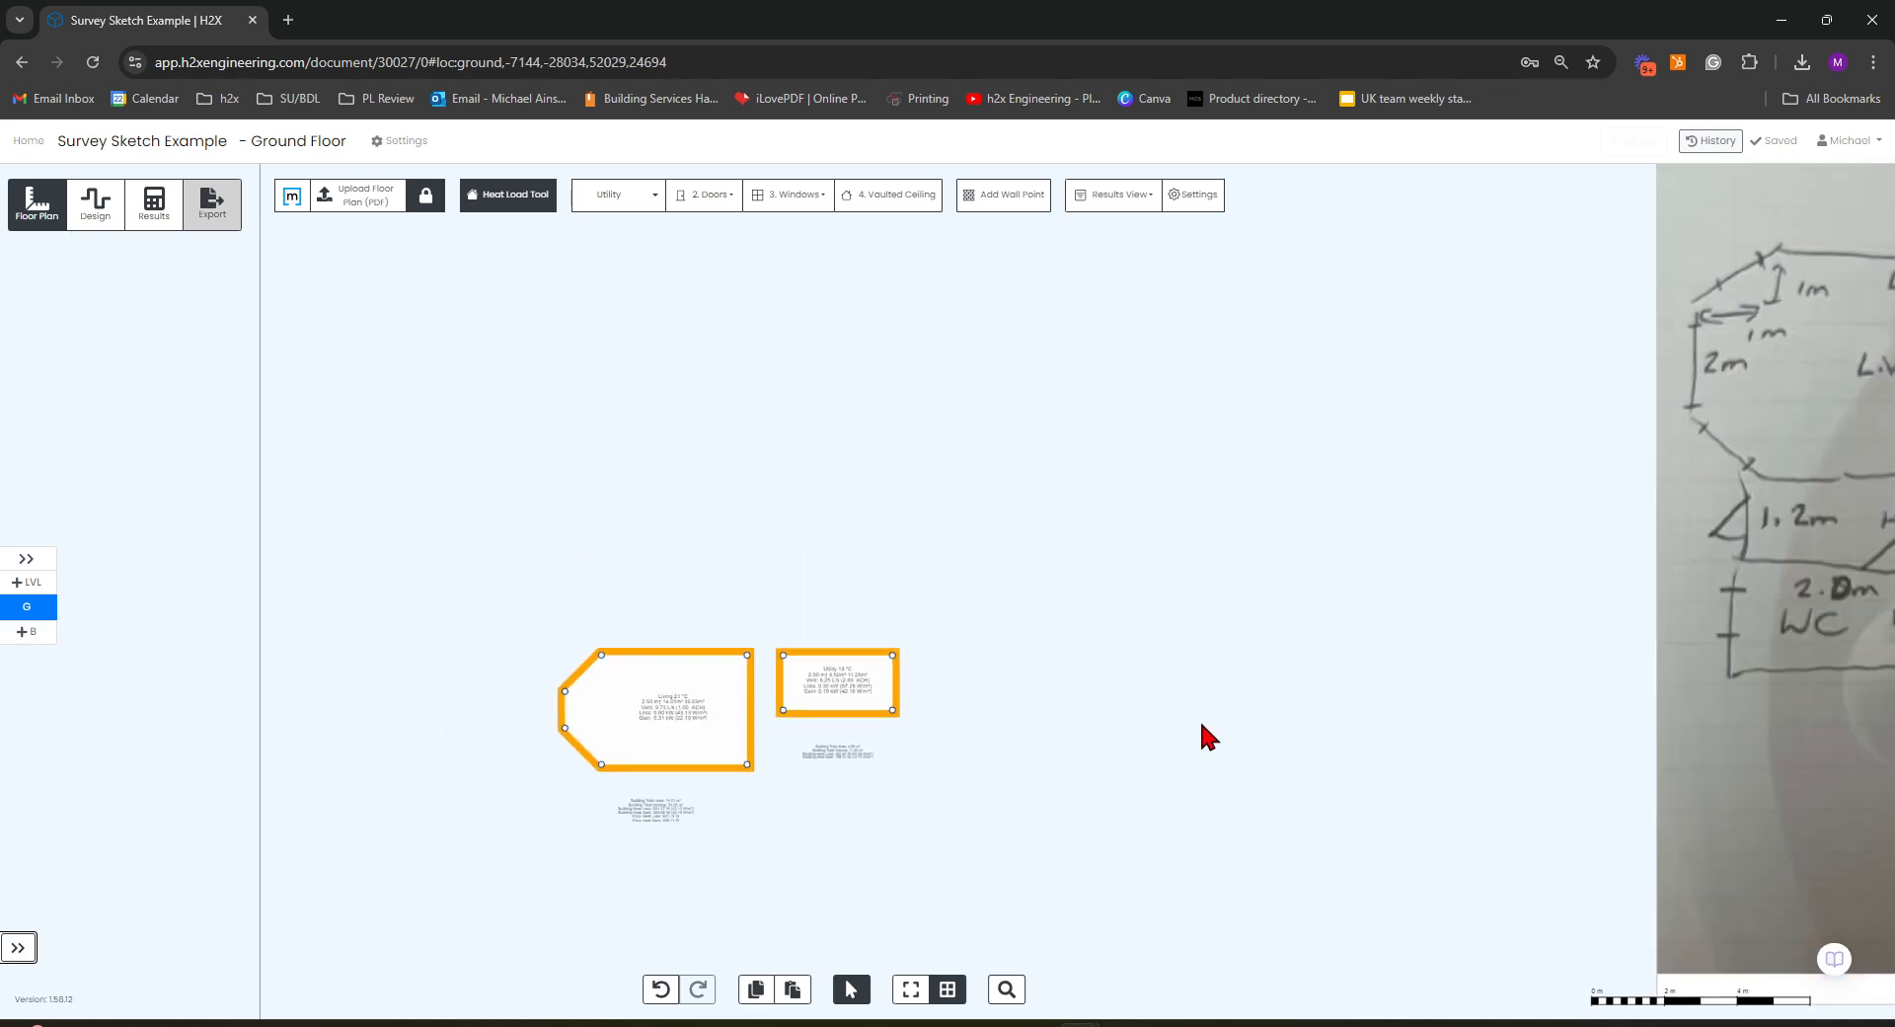
pyautogui.moveTo(1193, 665); pyautogui.dragTo(898, 646)
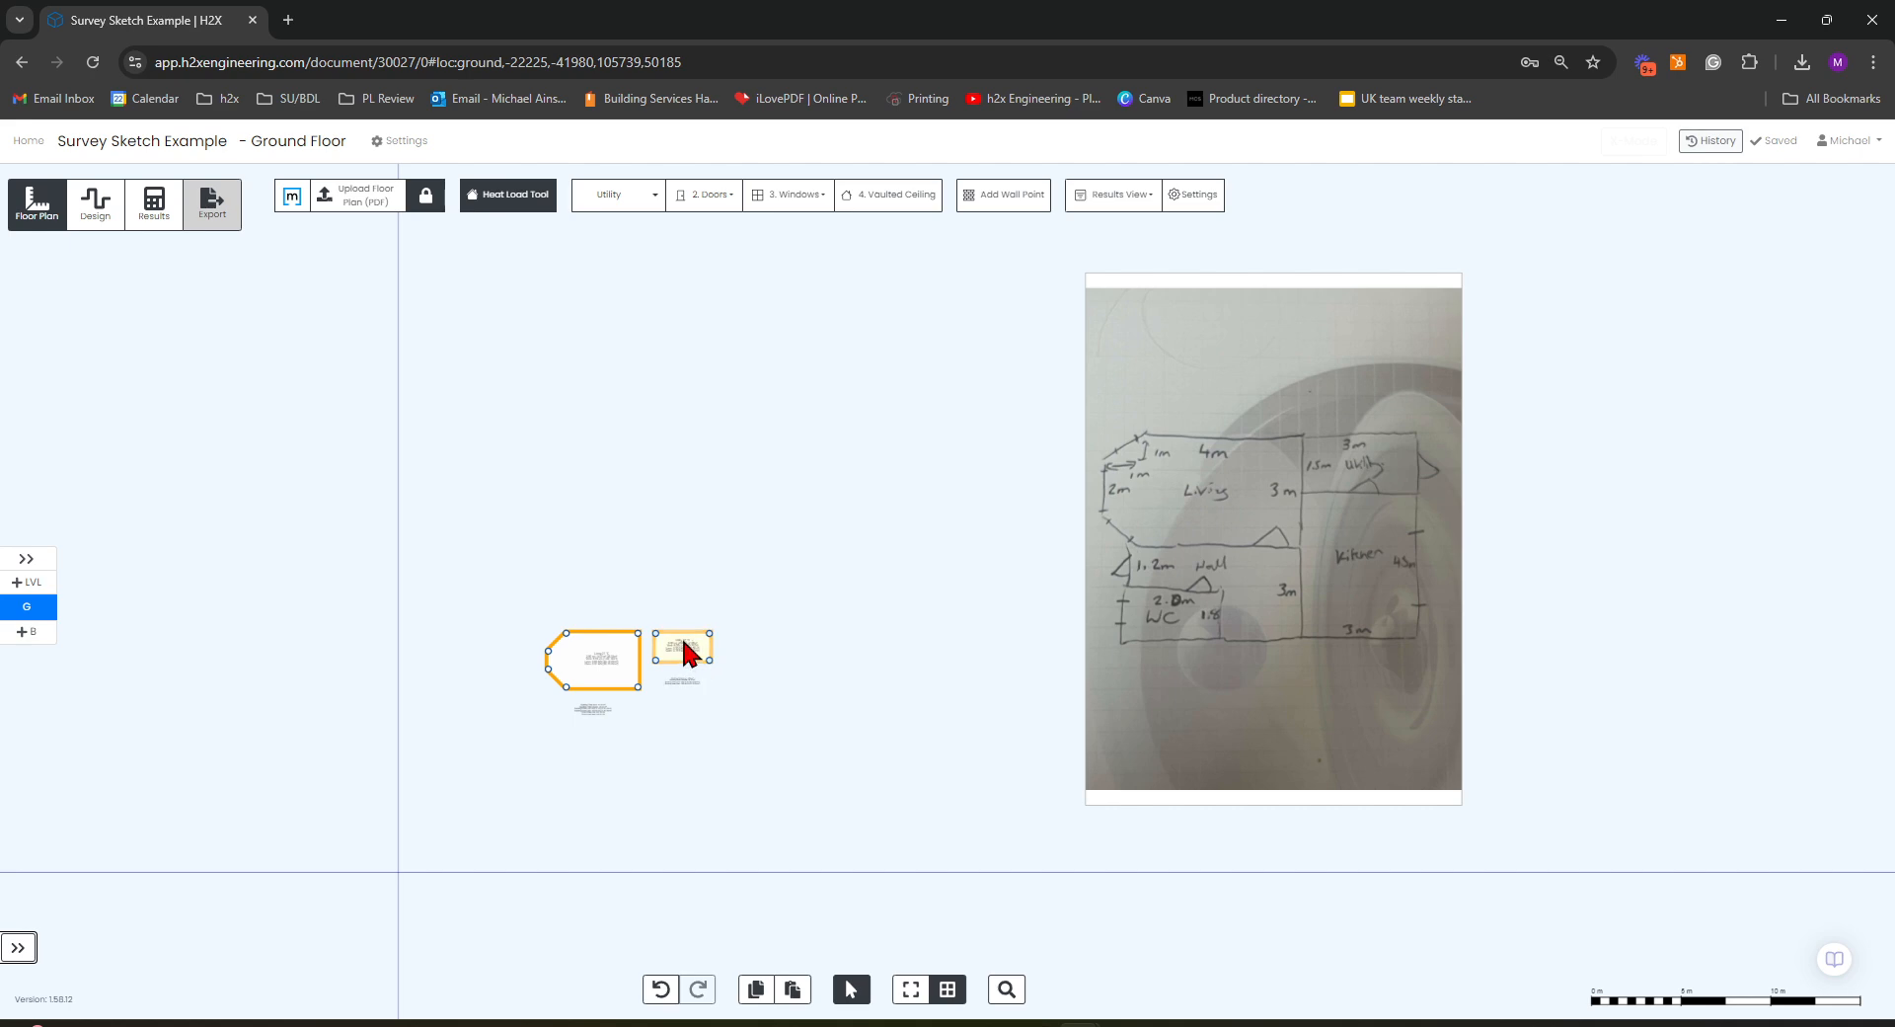
pyautogui.moveTo(683, 651); pyautogui.dragTo(696, 640)
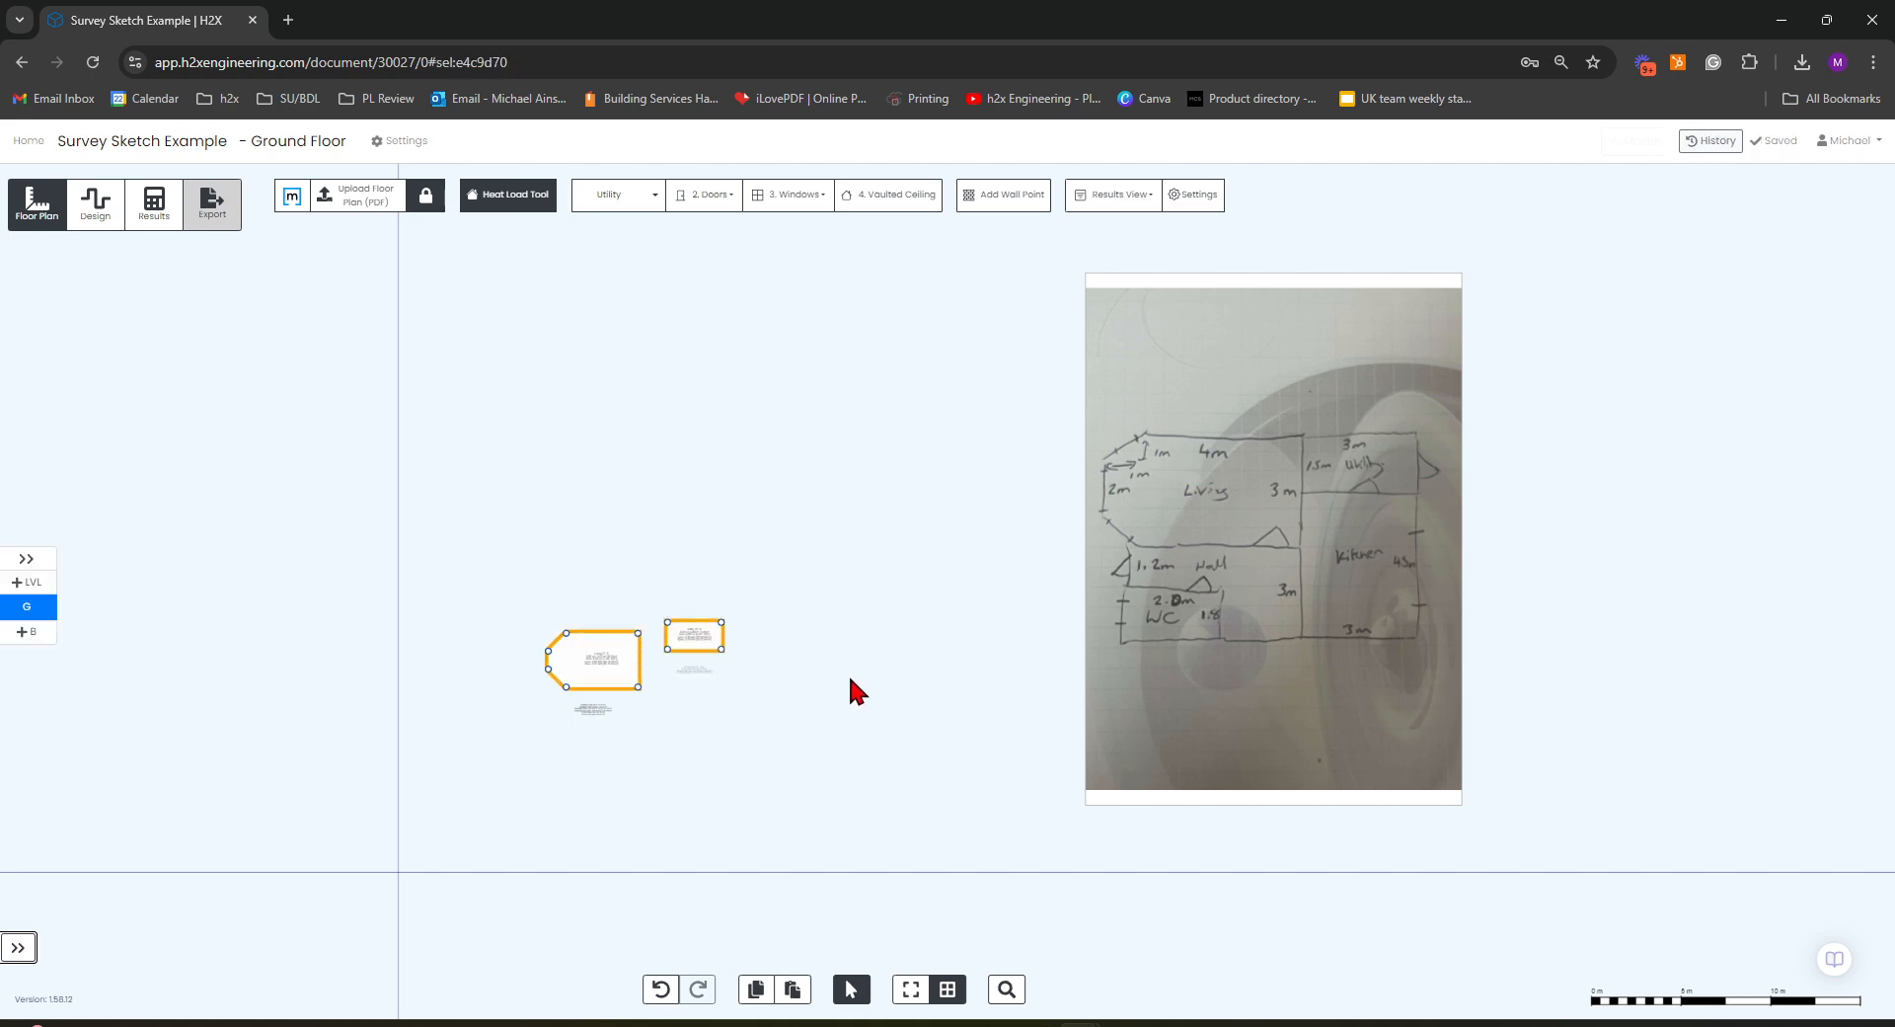
# - Start a Kitchen room just below the Utility room, aligned with its left wall, and draw the top wall 3 m to the right
pyautogui.scroll(3, 1444, 577)
pyautogui.scroll(3, 1291, 530)
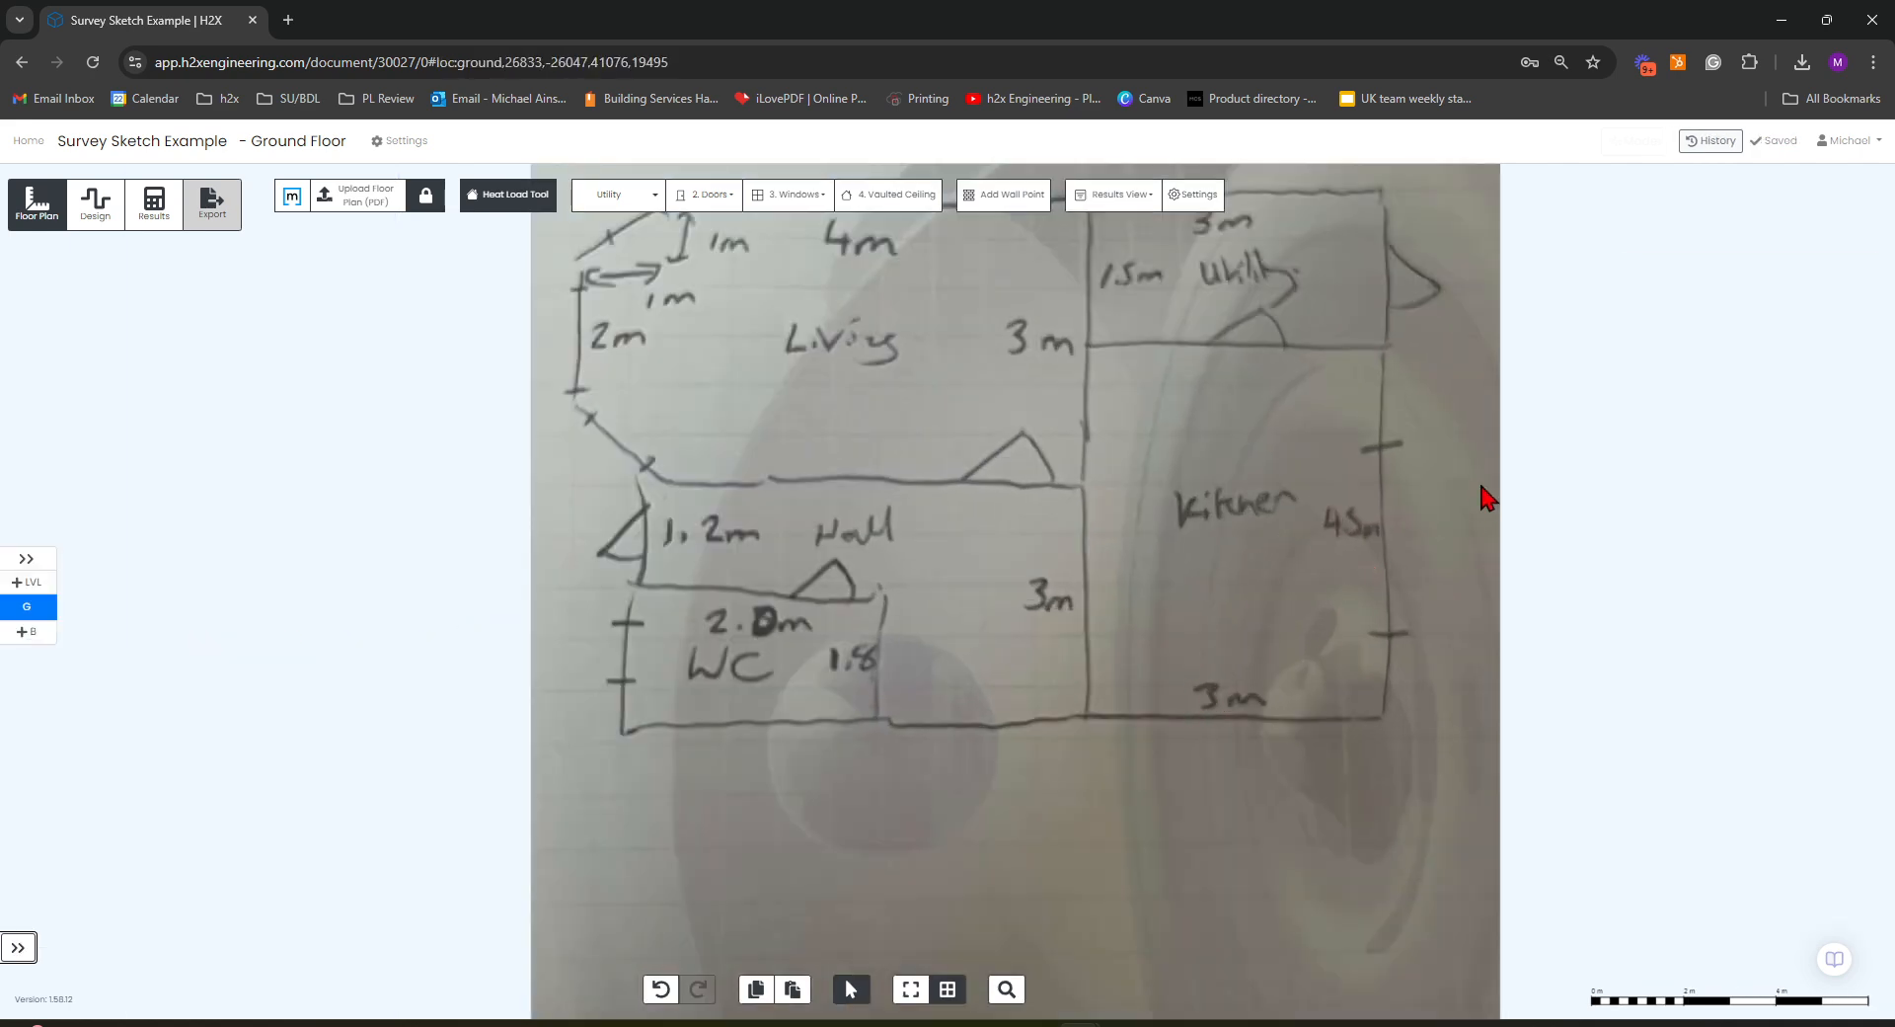
pyautogui.scroll(-3, 1176, 581)
pyautogui.moveTo(668, 783); pyautogui.dragTo(962, 707)
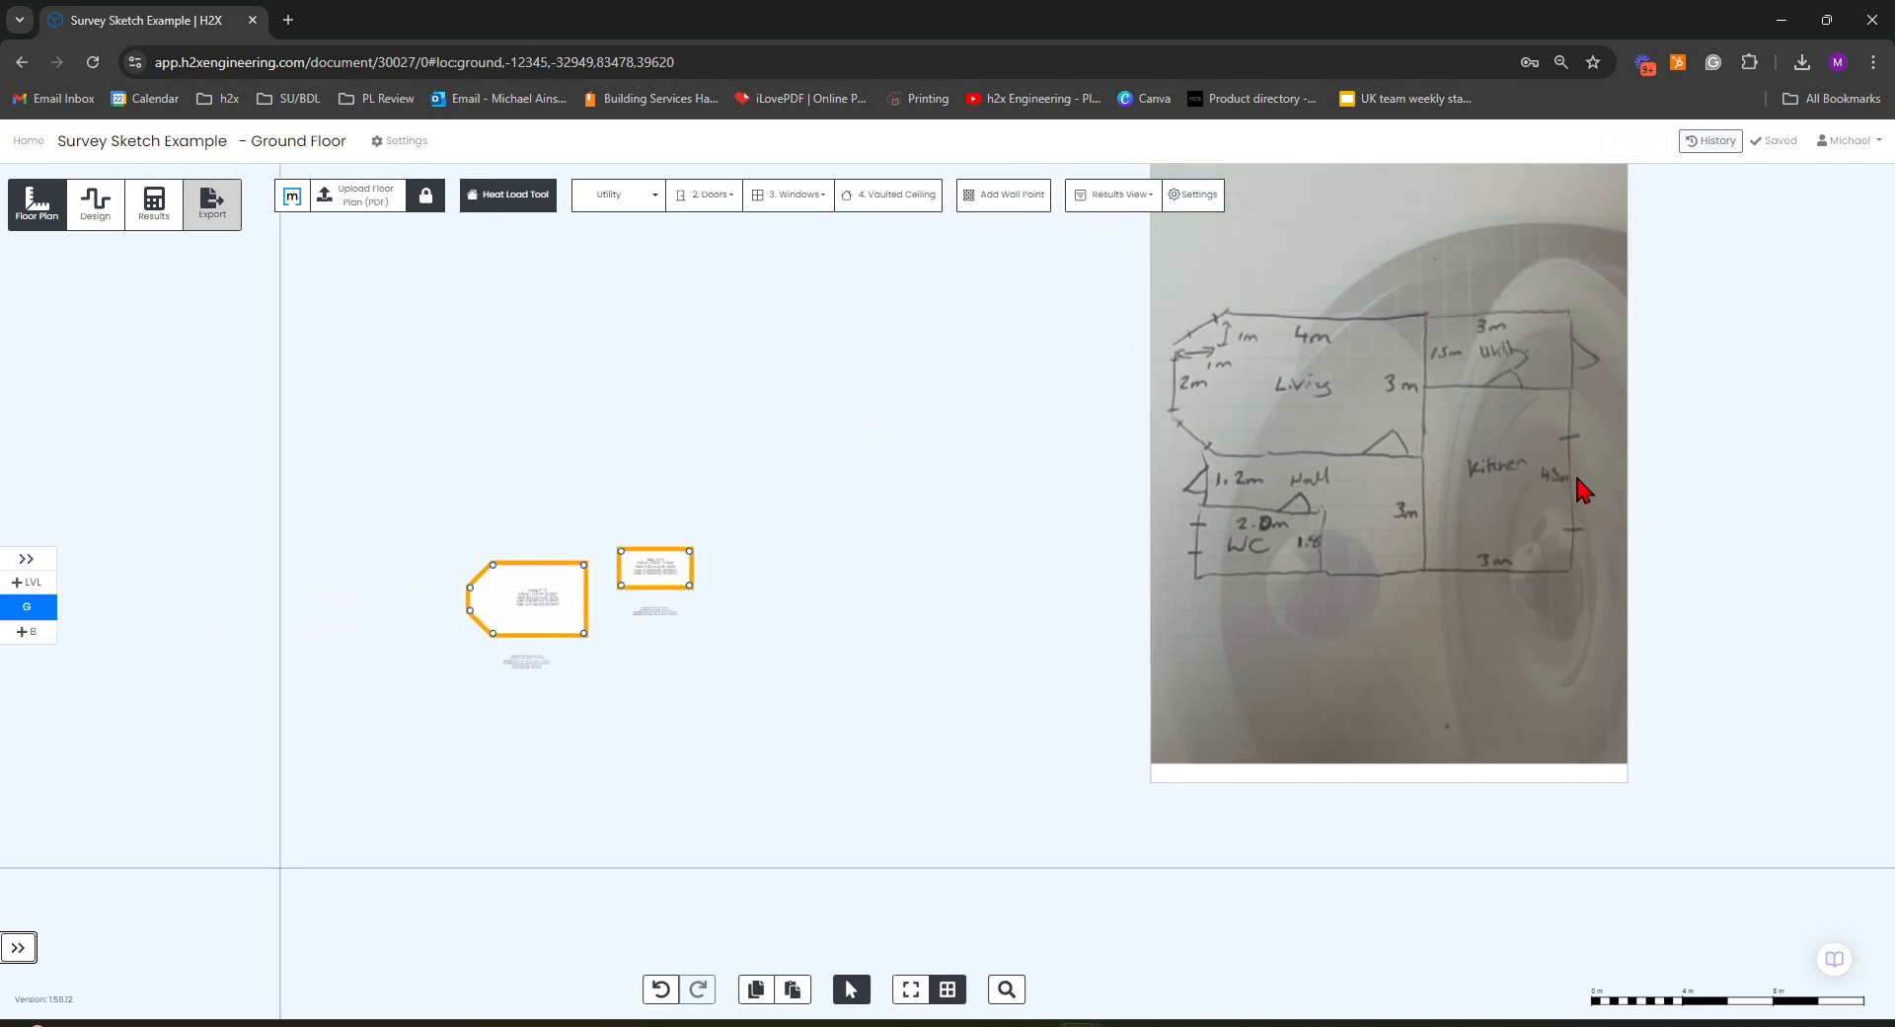
pyautogui.click(649, 197)
pyautogui.click(715, 345)
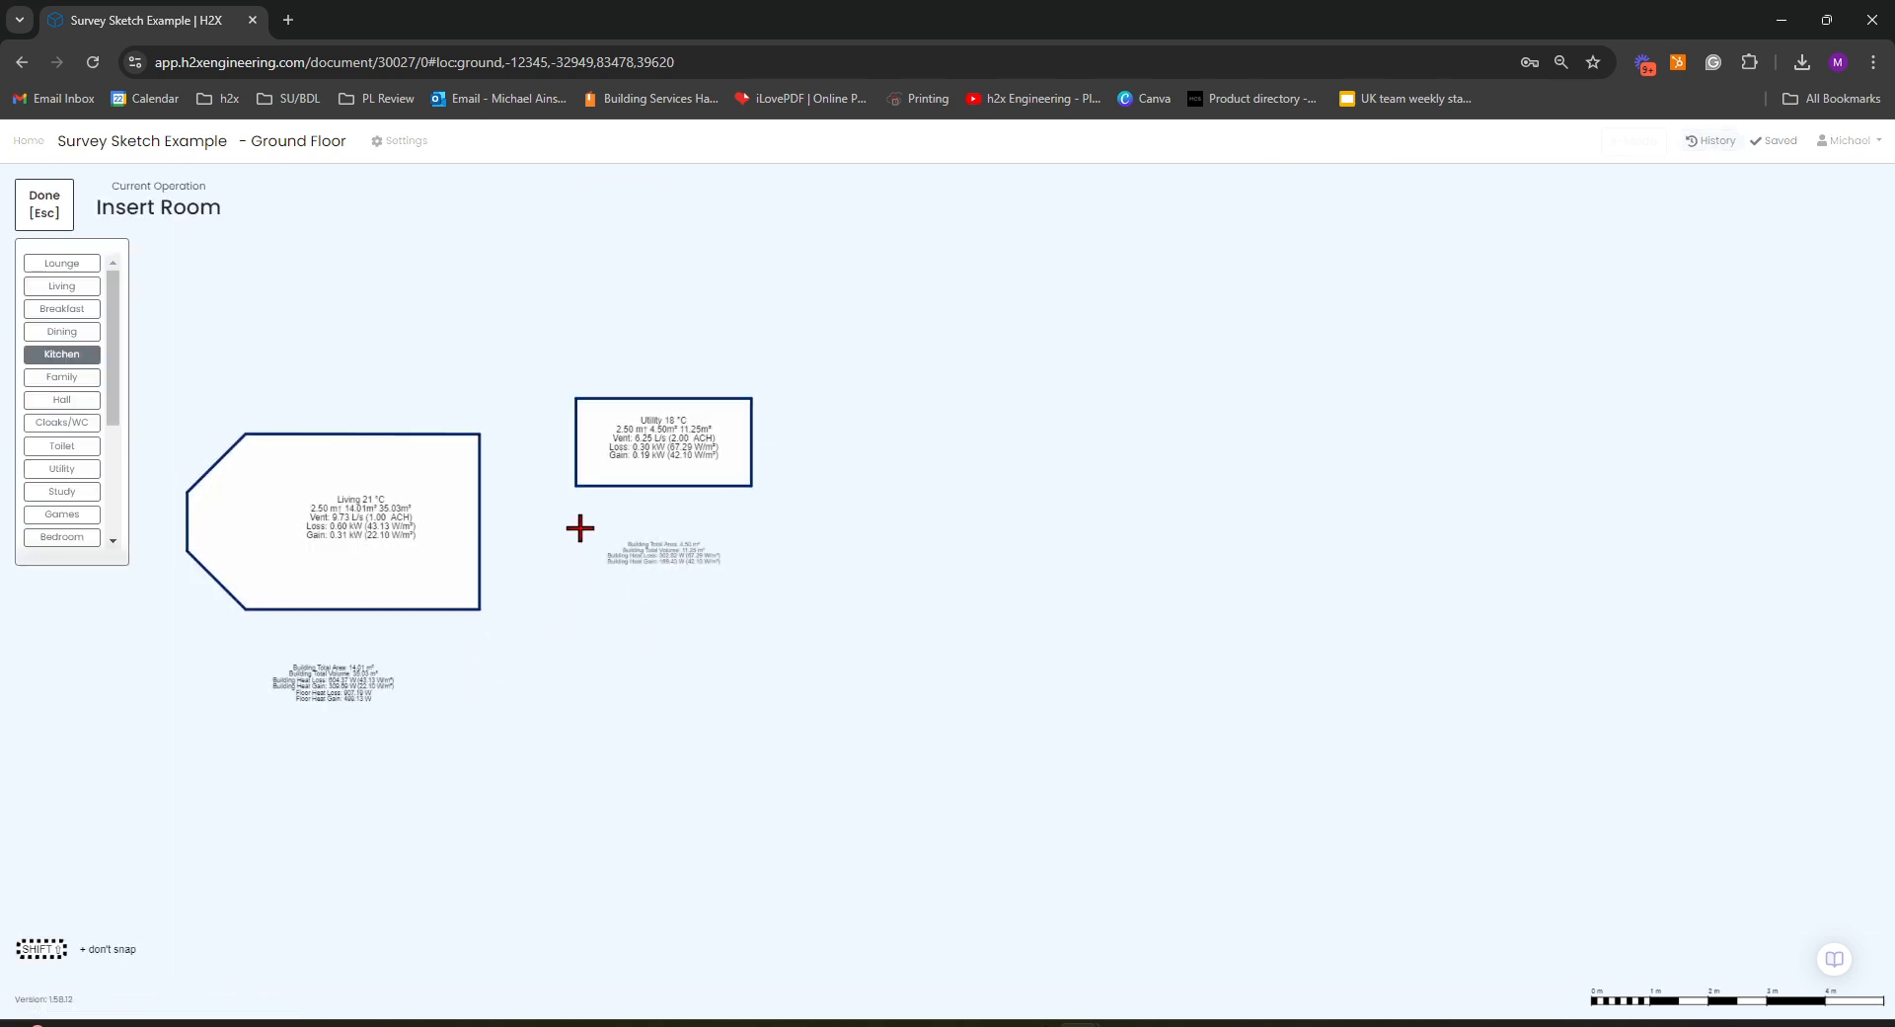
pyautogui.click(579, 545)
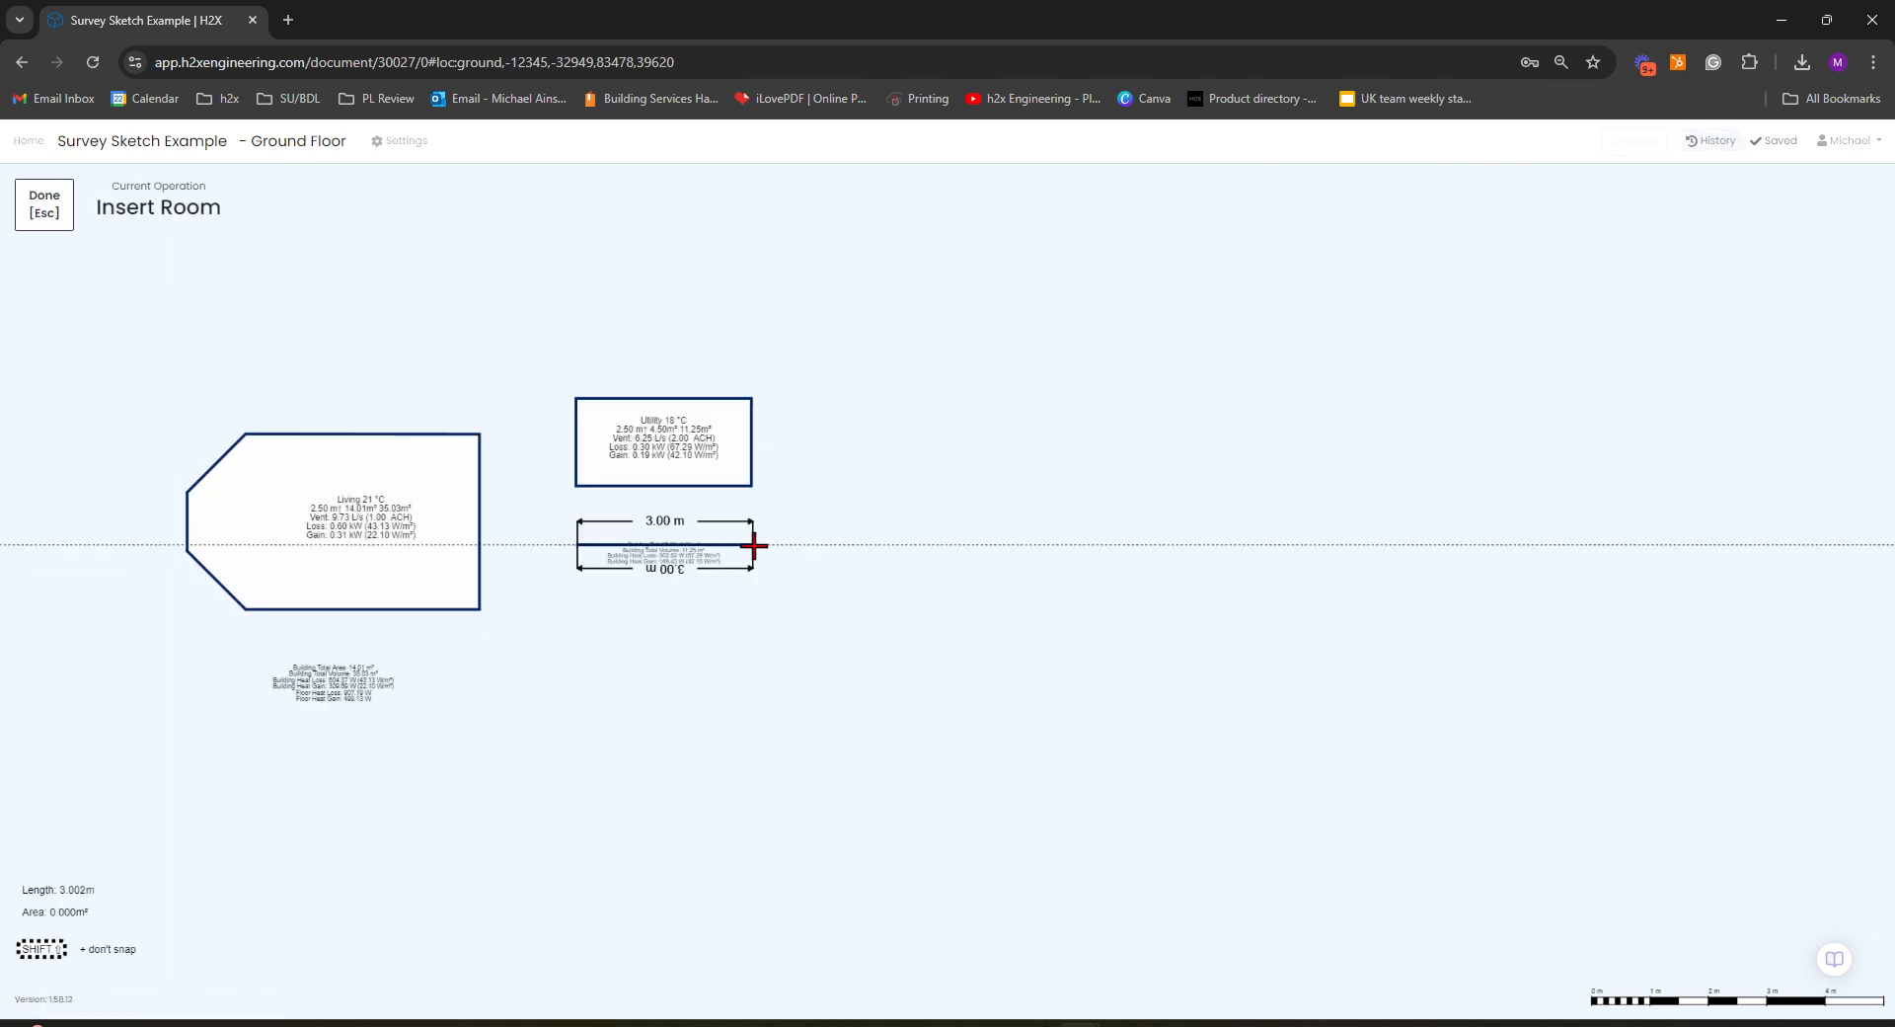
pyautogui.write('3')
pyautogui.press('Return')
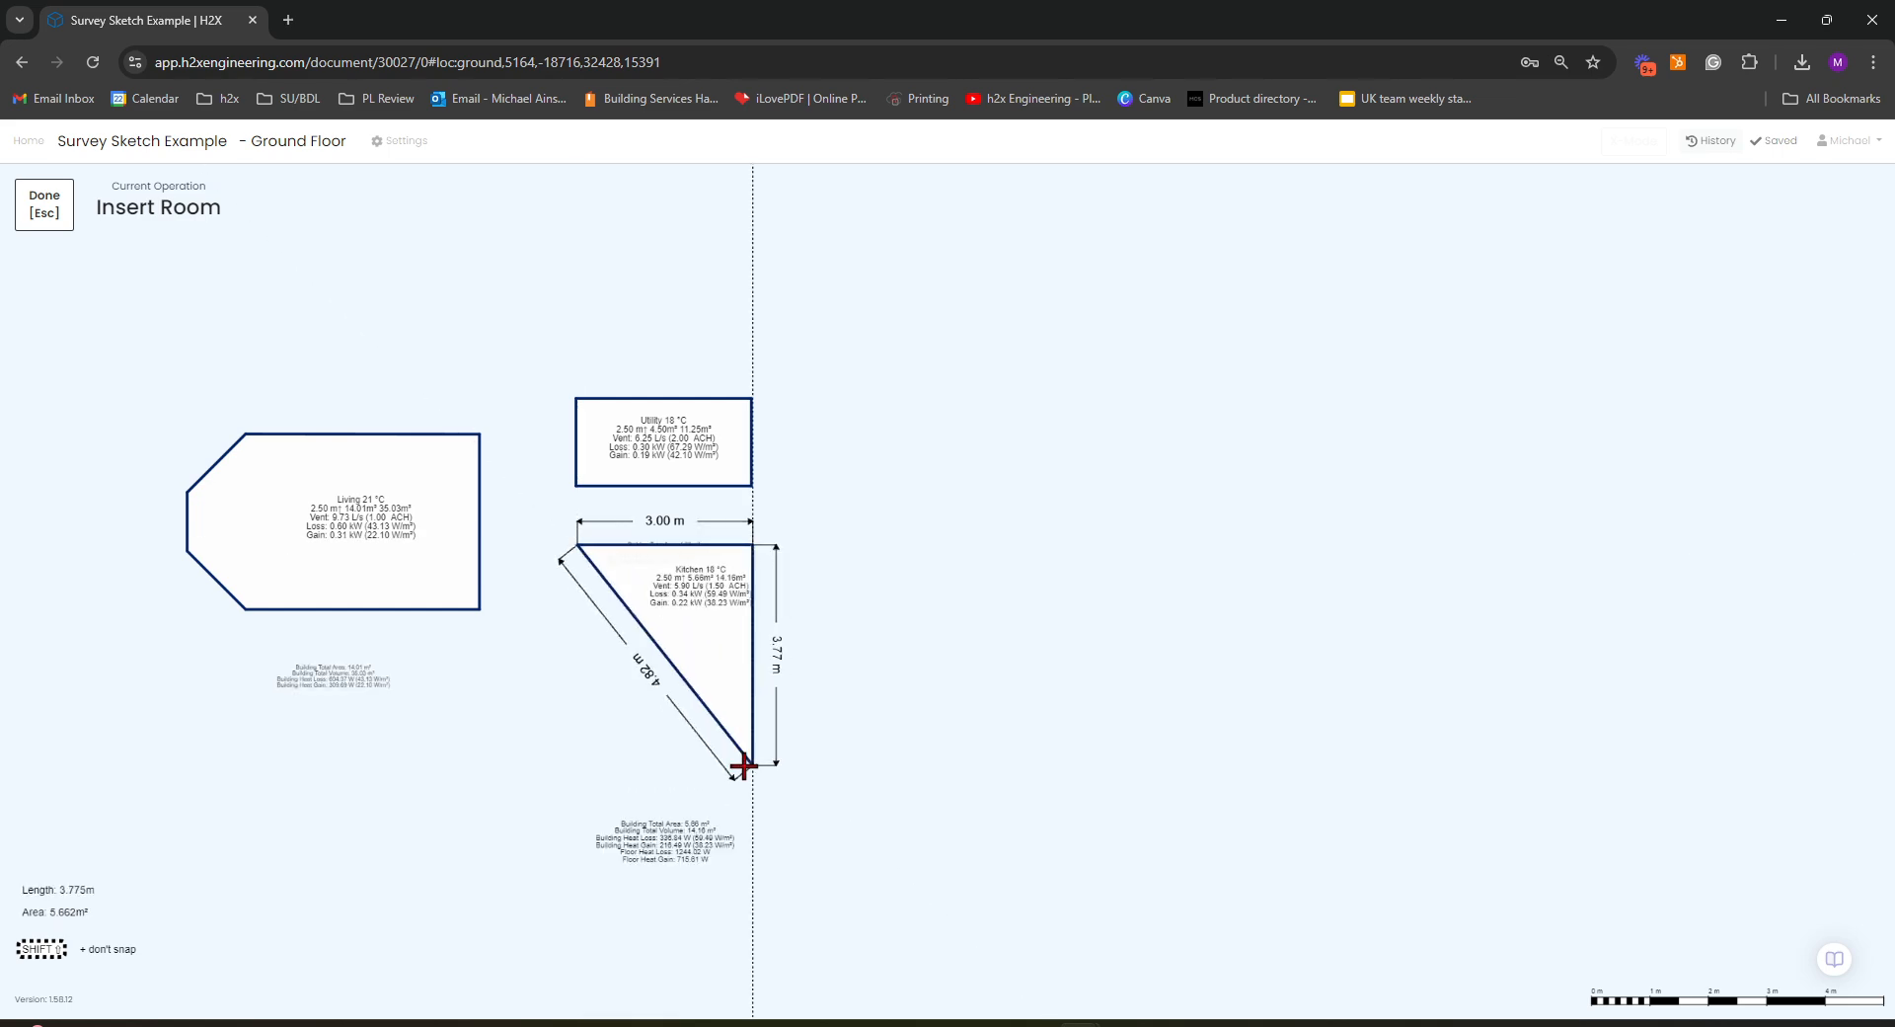
# - Draw the Kitchen's right wall 4.5 m downward and finish the room as a rectangle
pyautogui.write('4.5')
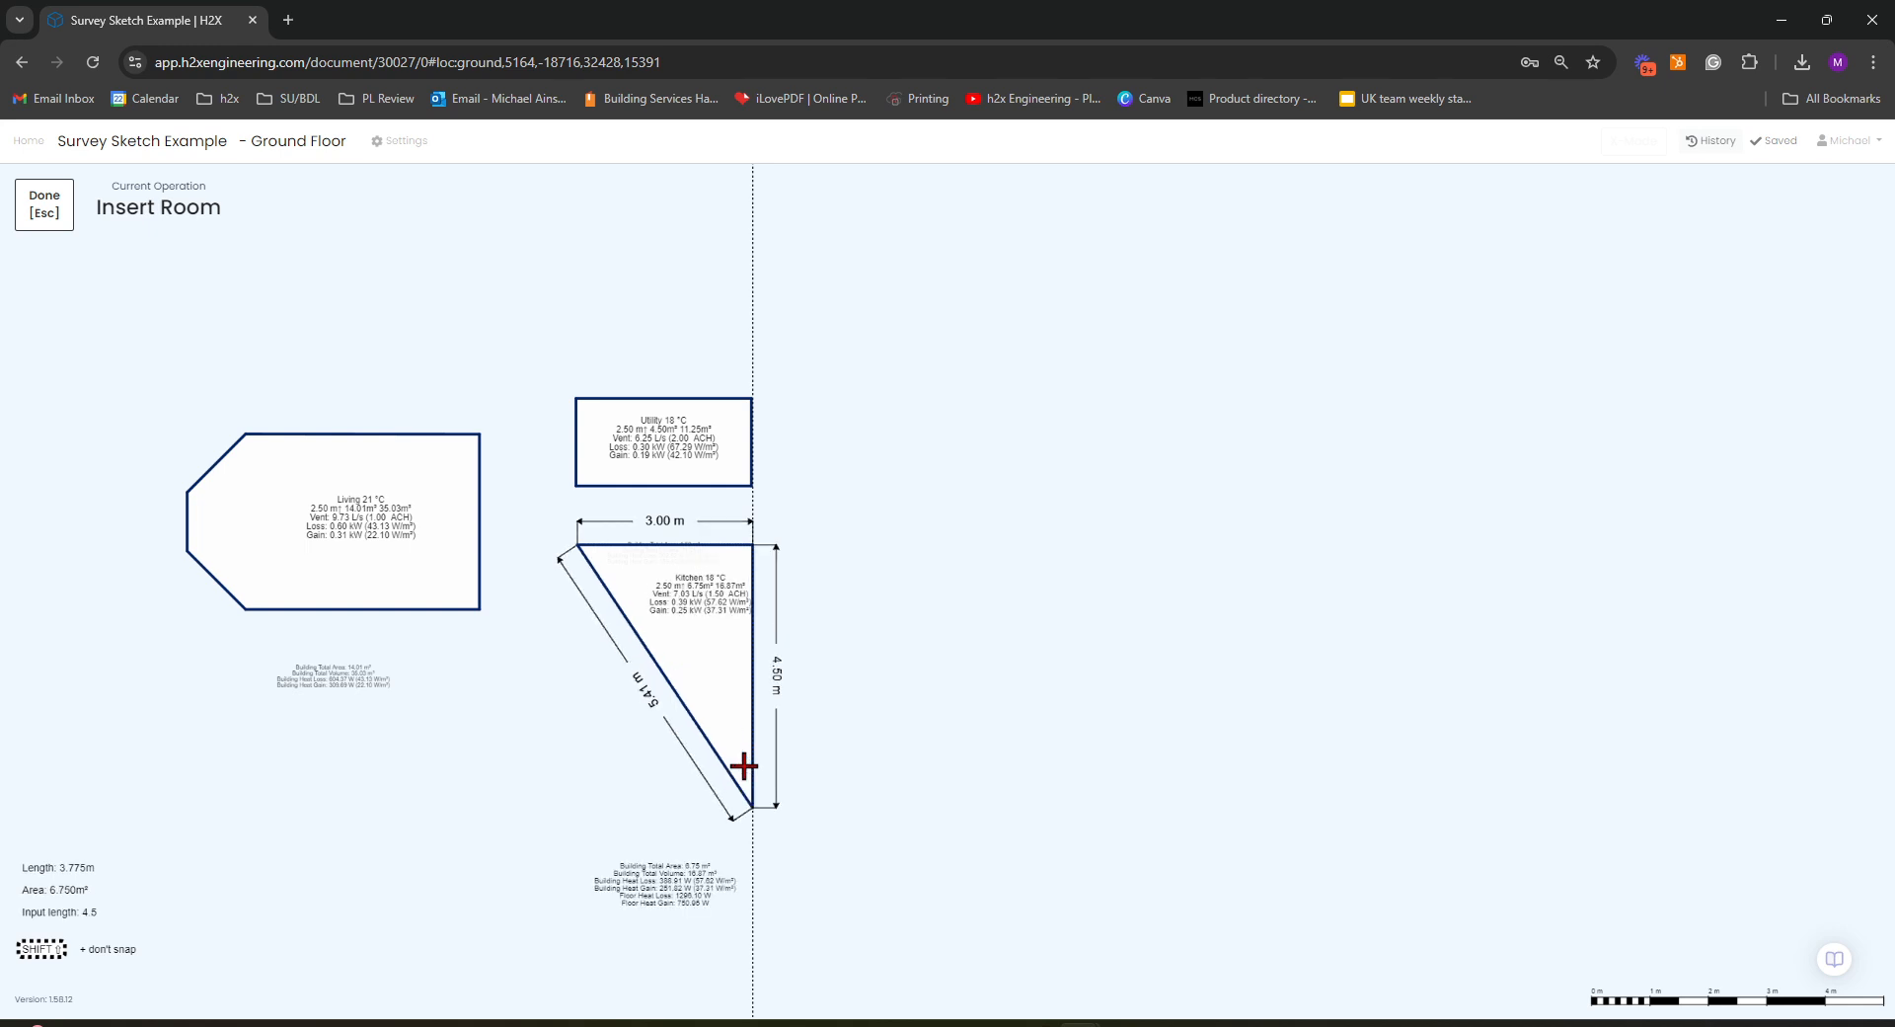
pyautogui.press('Return')
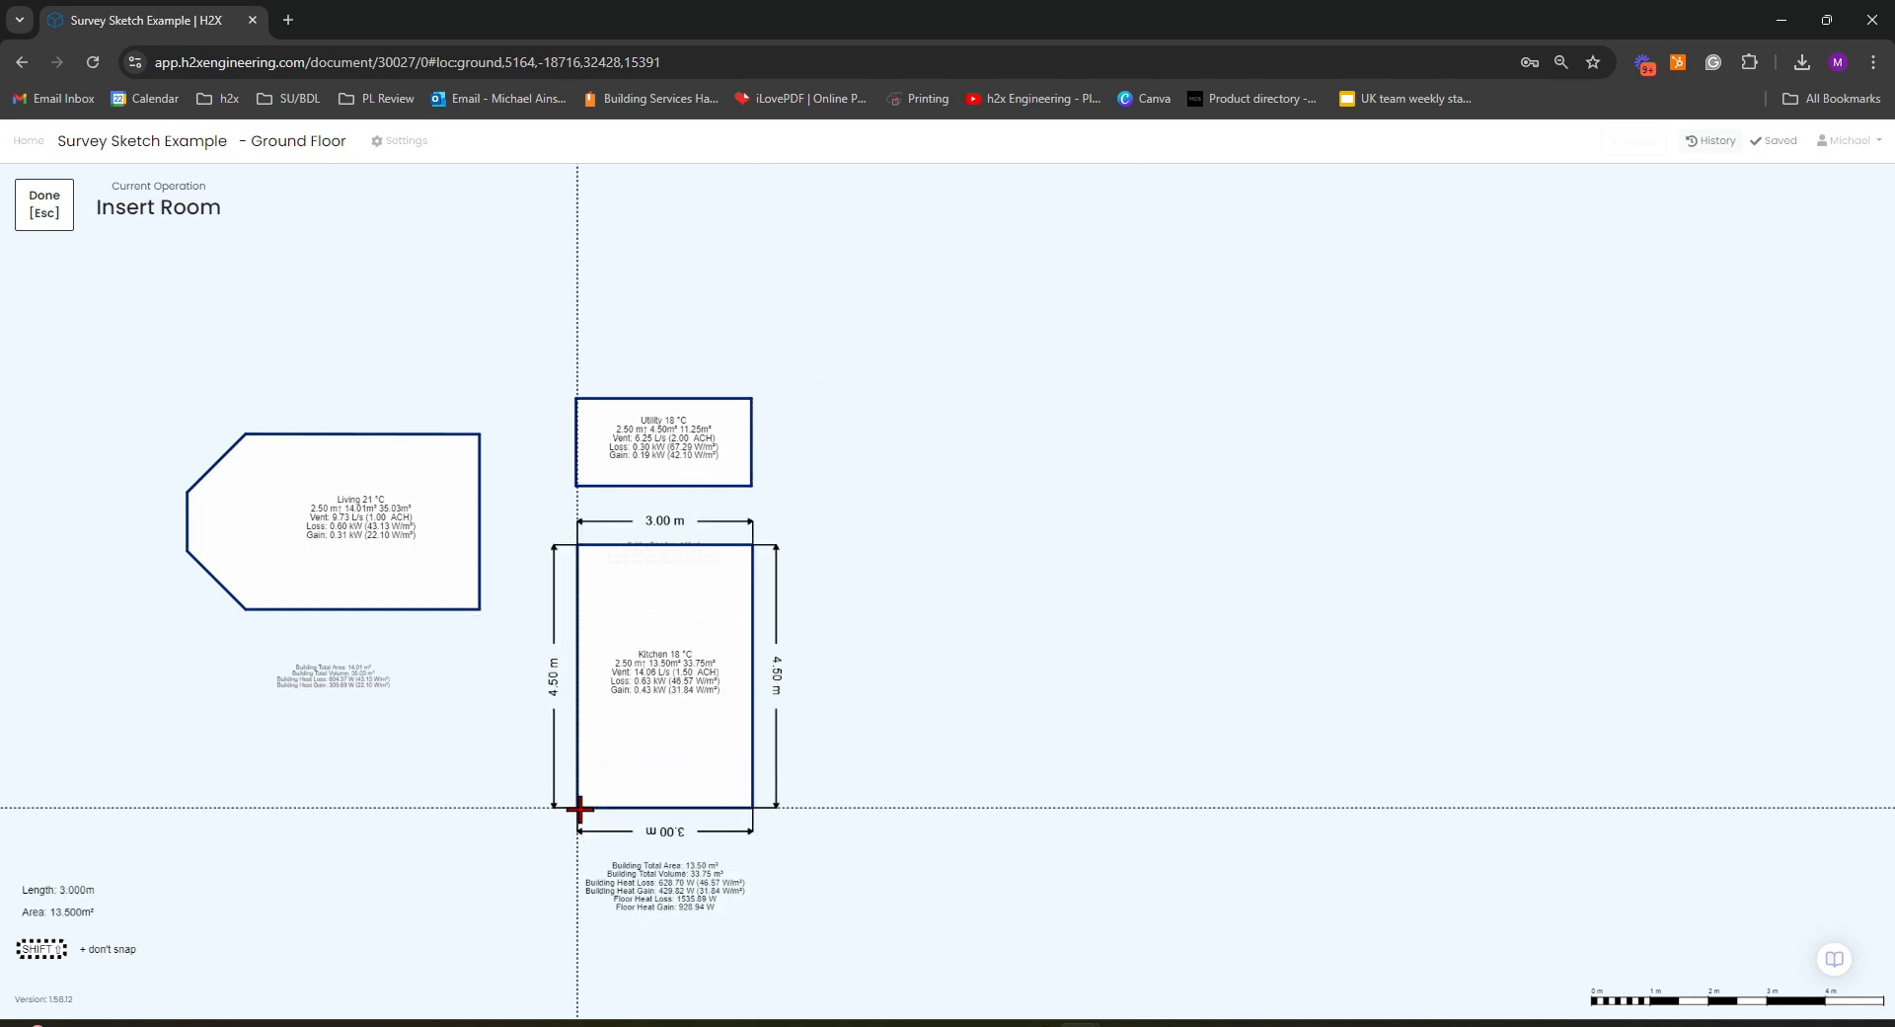
pyautogui.click(580, 808)
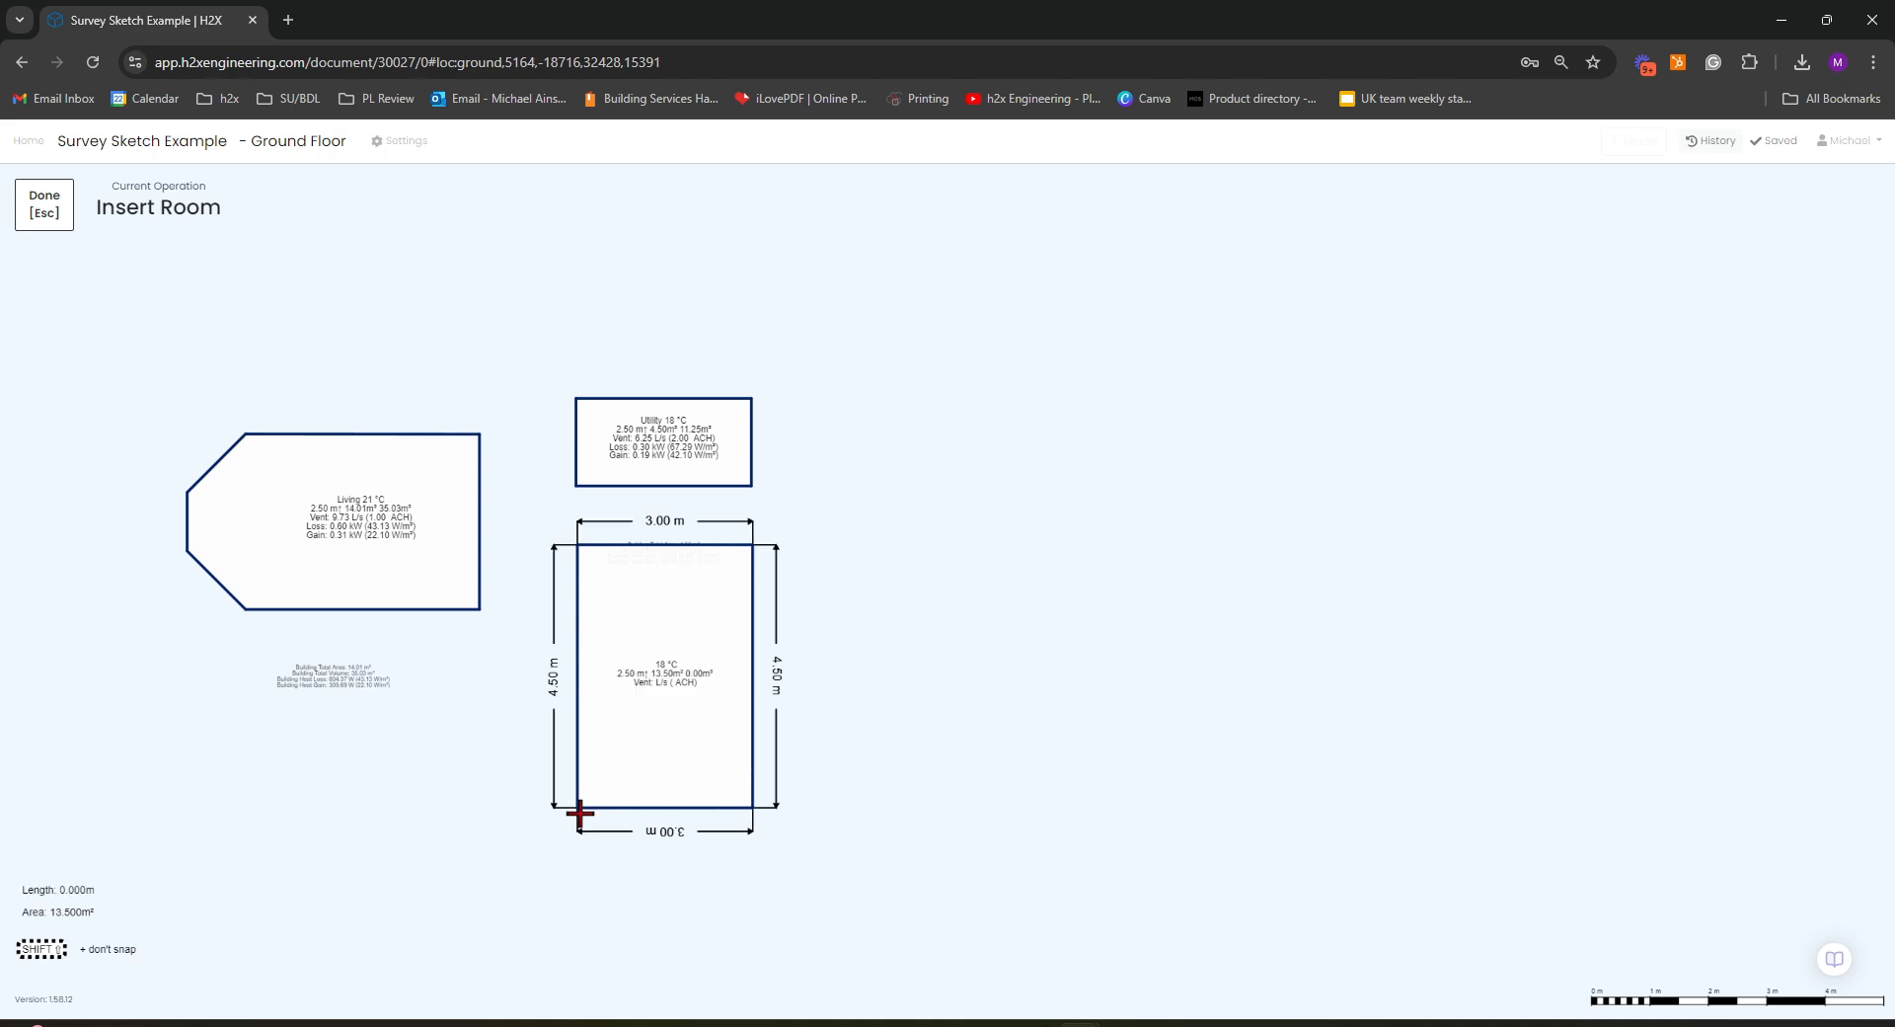
pyautogui.press('Escape')
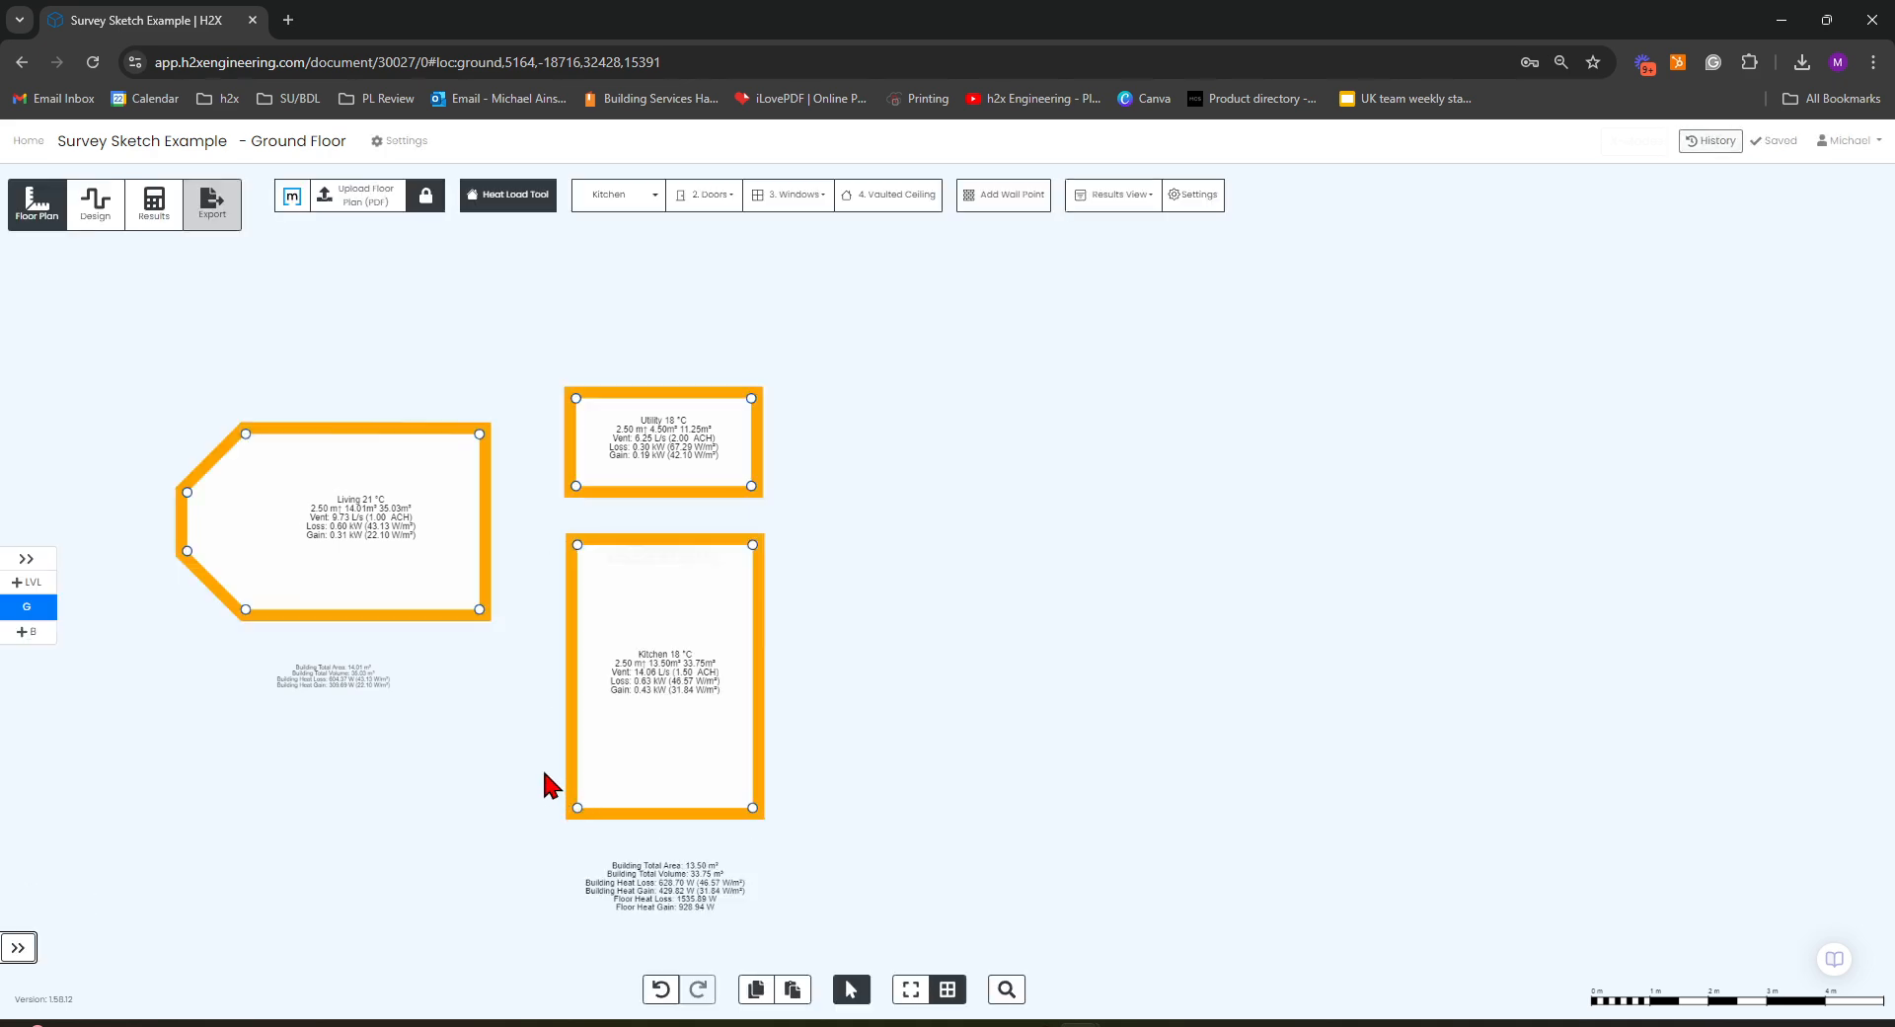
# - Start a Hall room just below the Living room's lower-left bay corner and draw its left wall 1.2 m downward
pyautogui.scroll(-5, 561, 730)
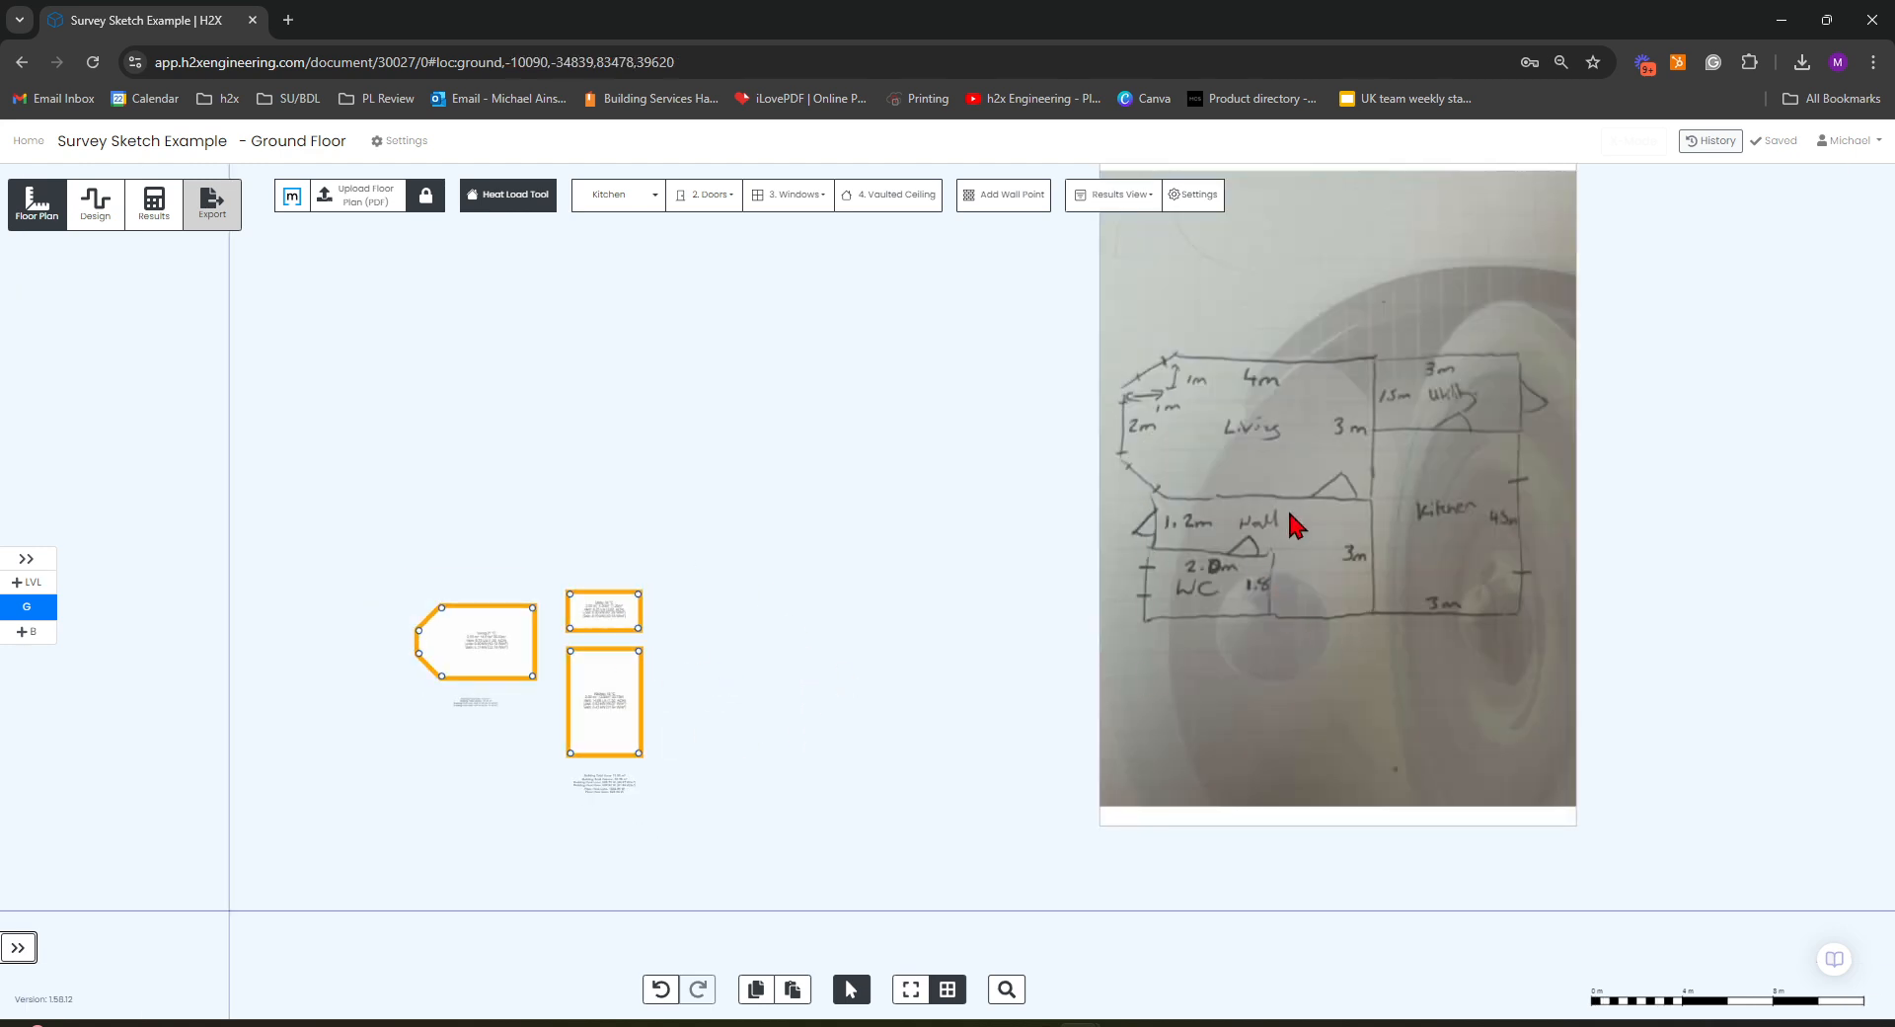
pyautogui.click(654, 195)
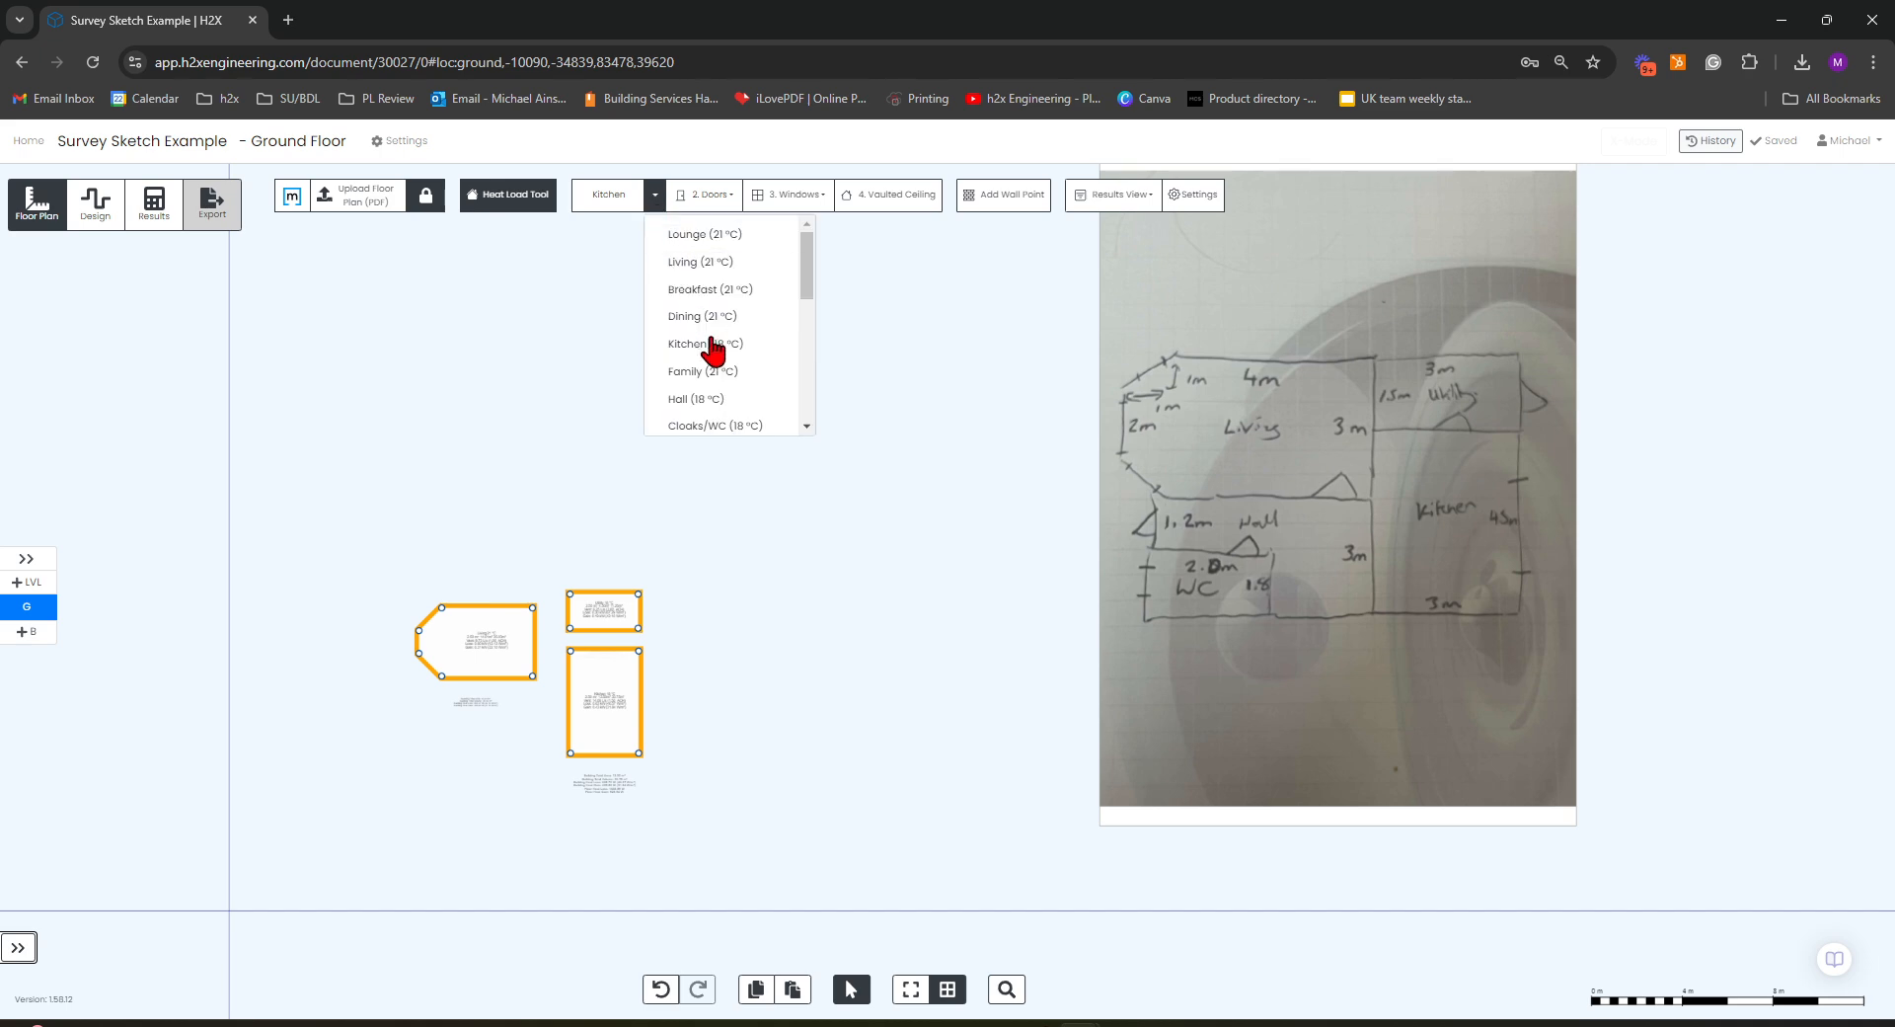
pyautogui.click(705, 399)
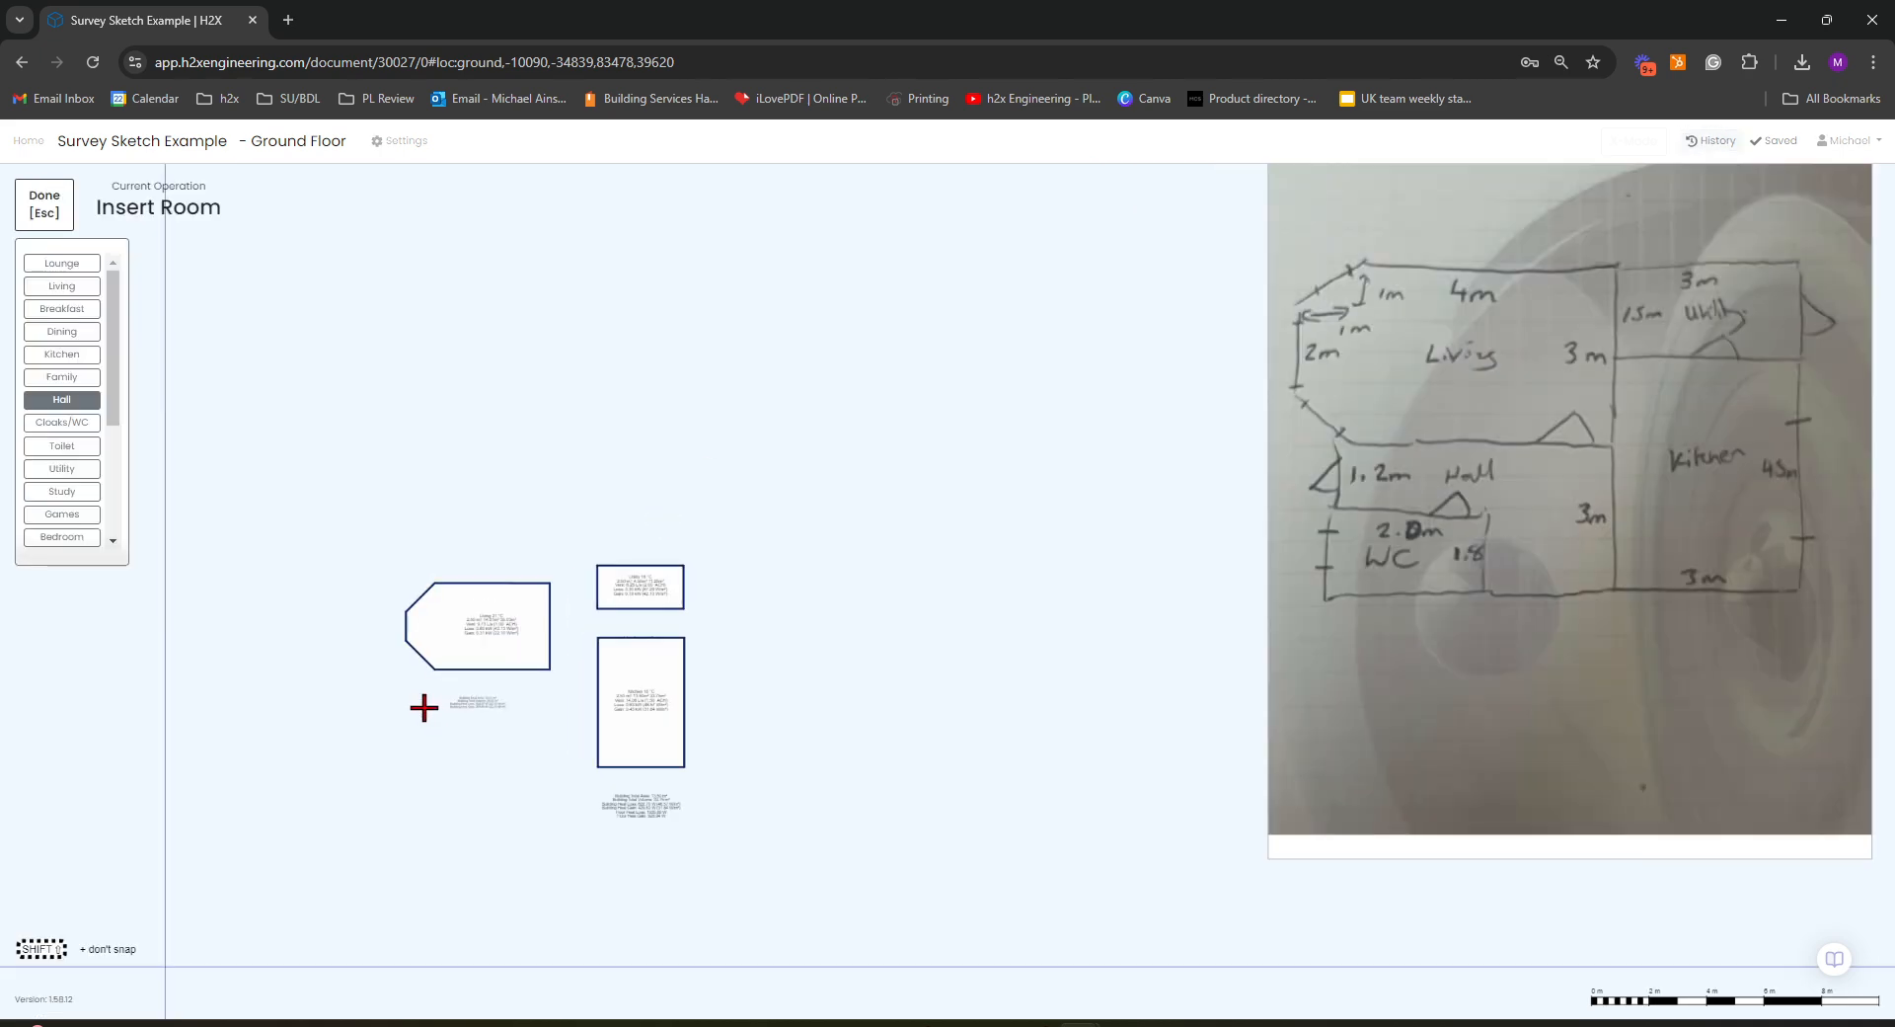
pyautogui.click(432, 696)
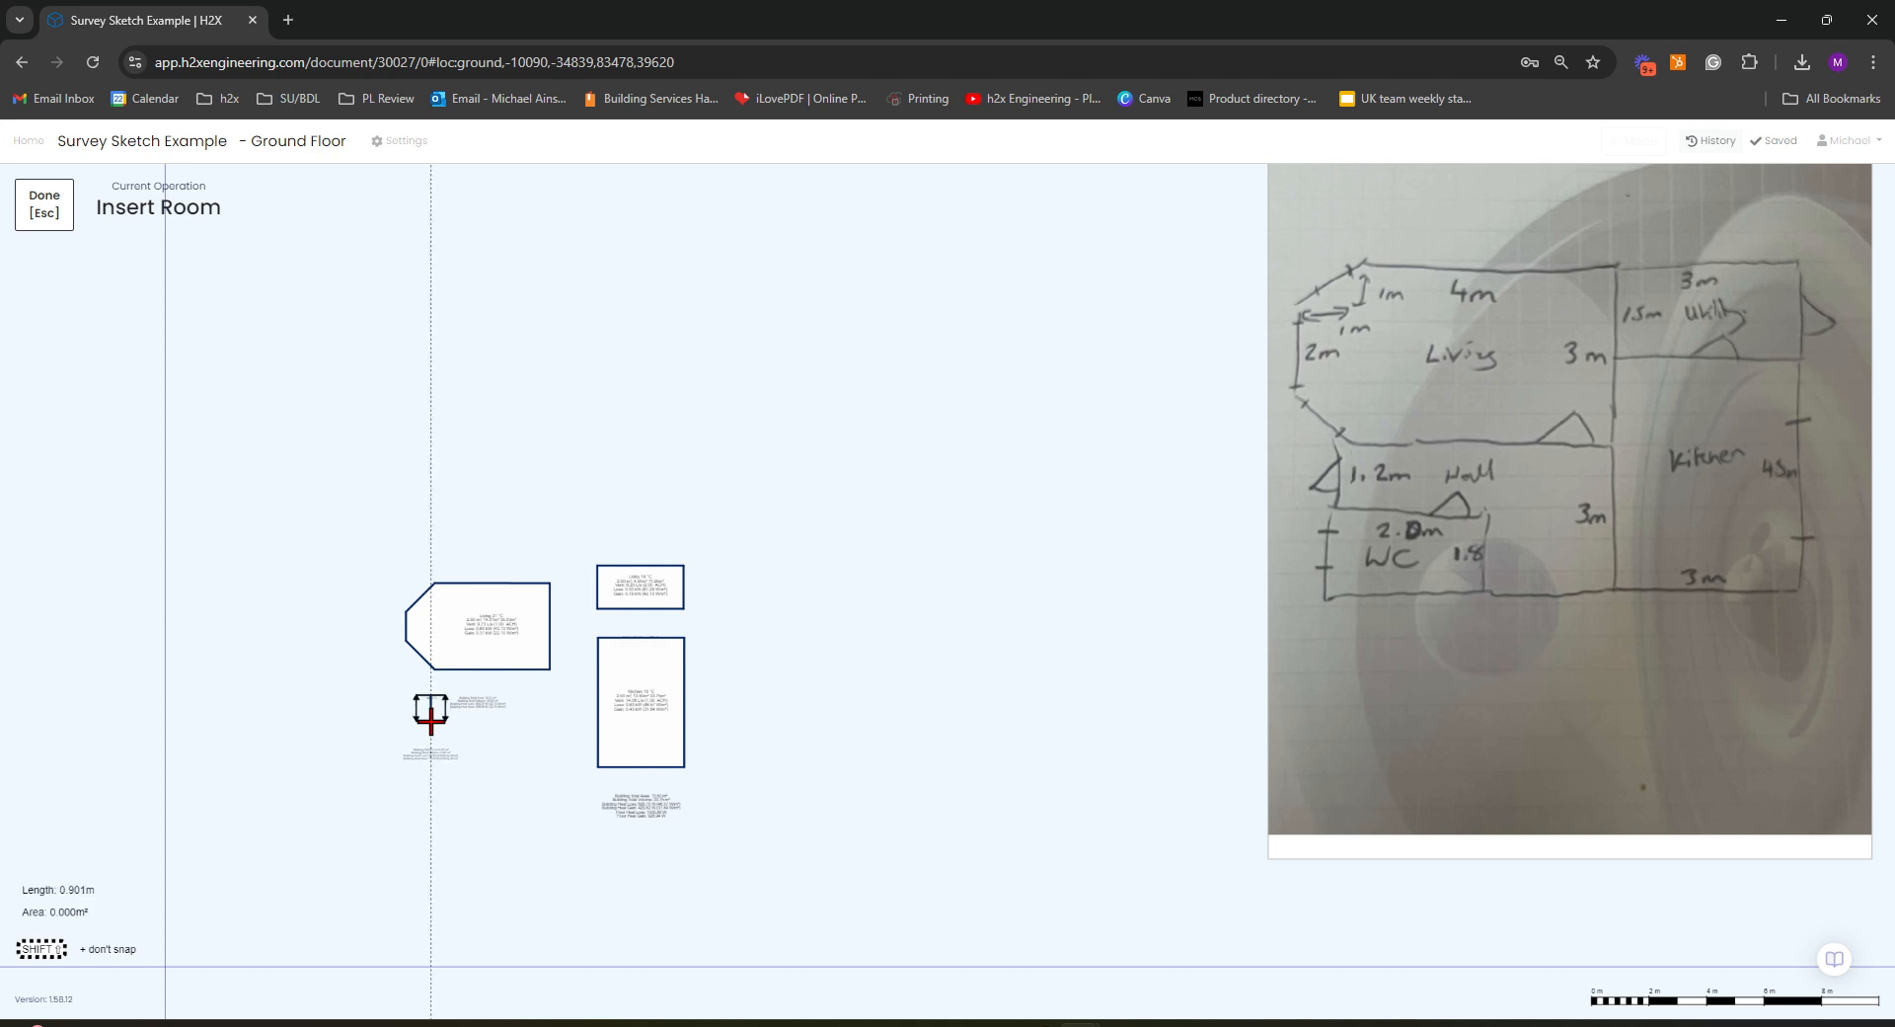
pyautogui.write('1.2')
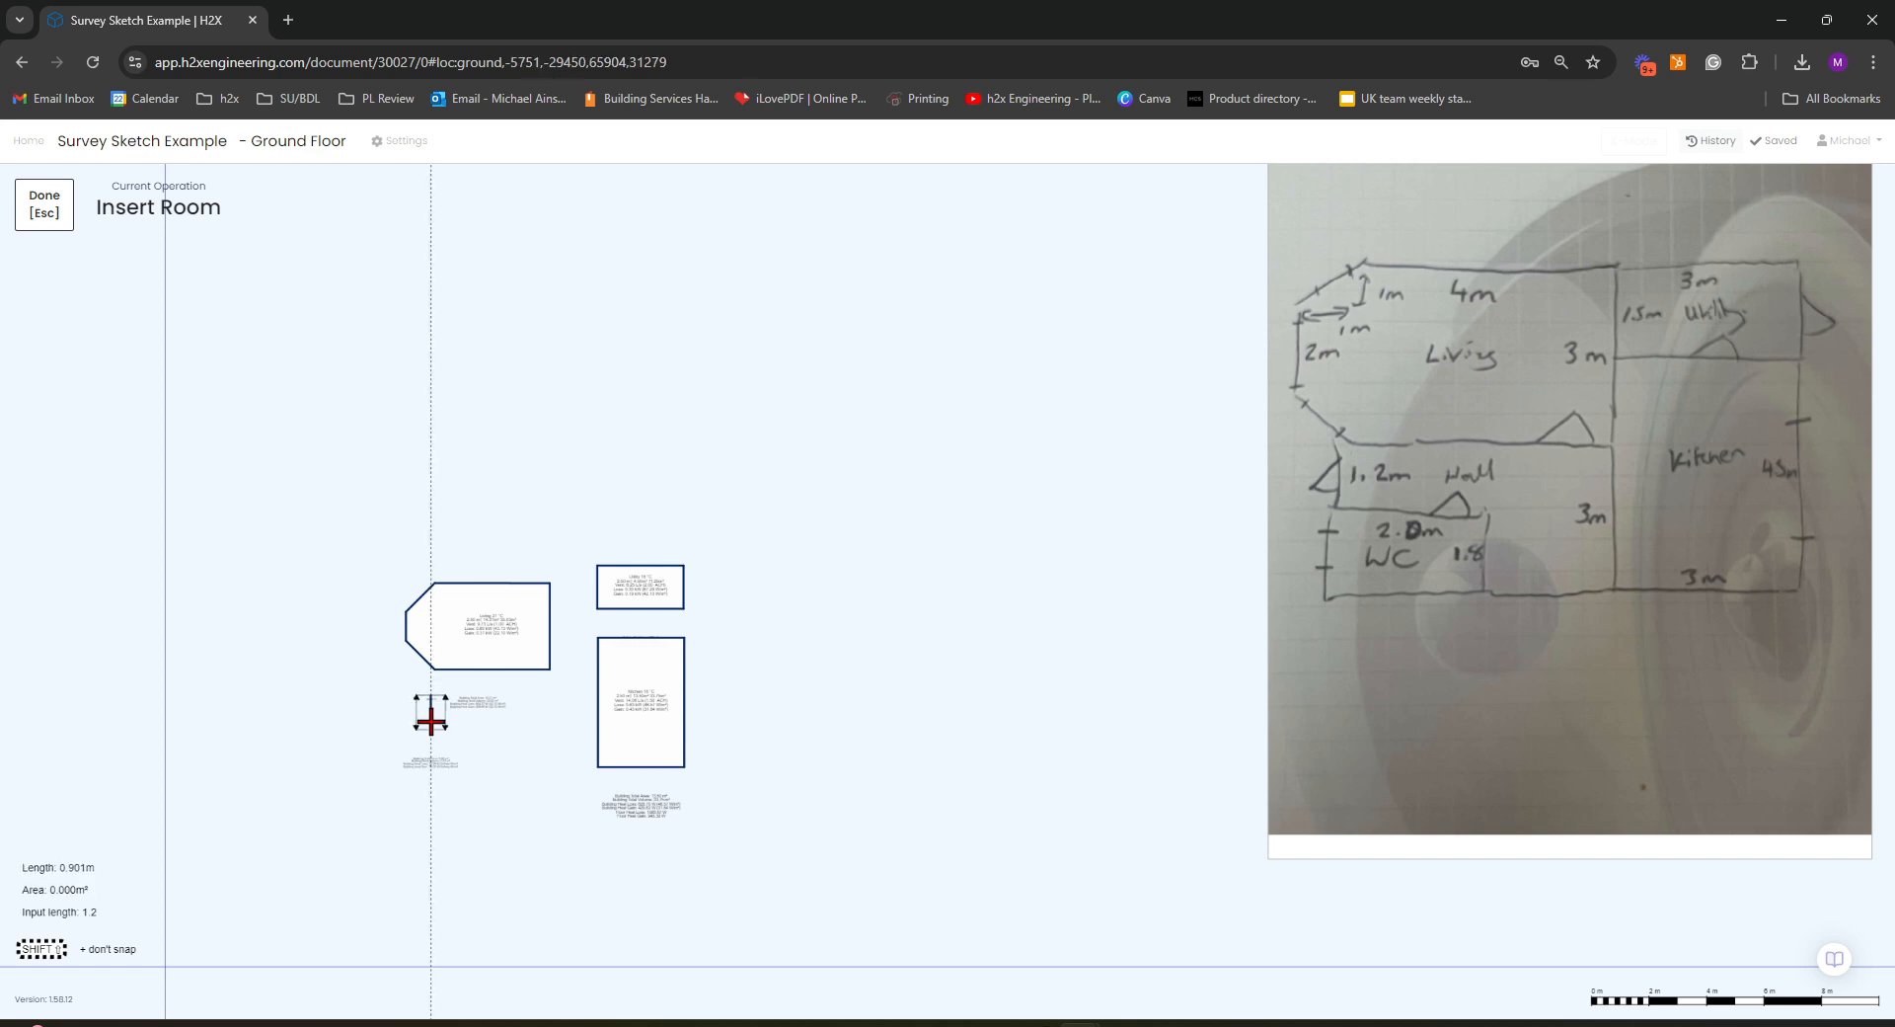
pyautogui.press('Return')
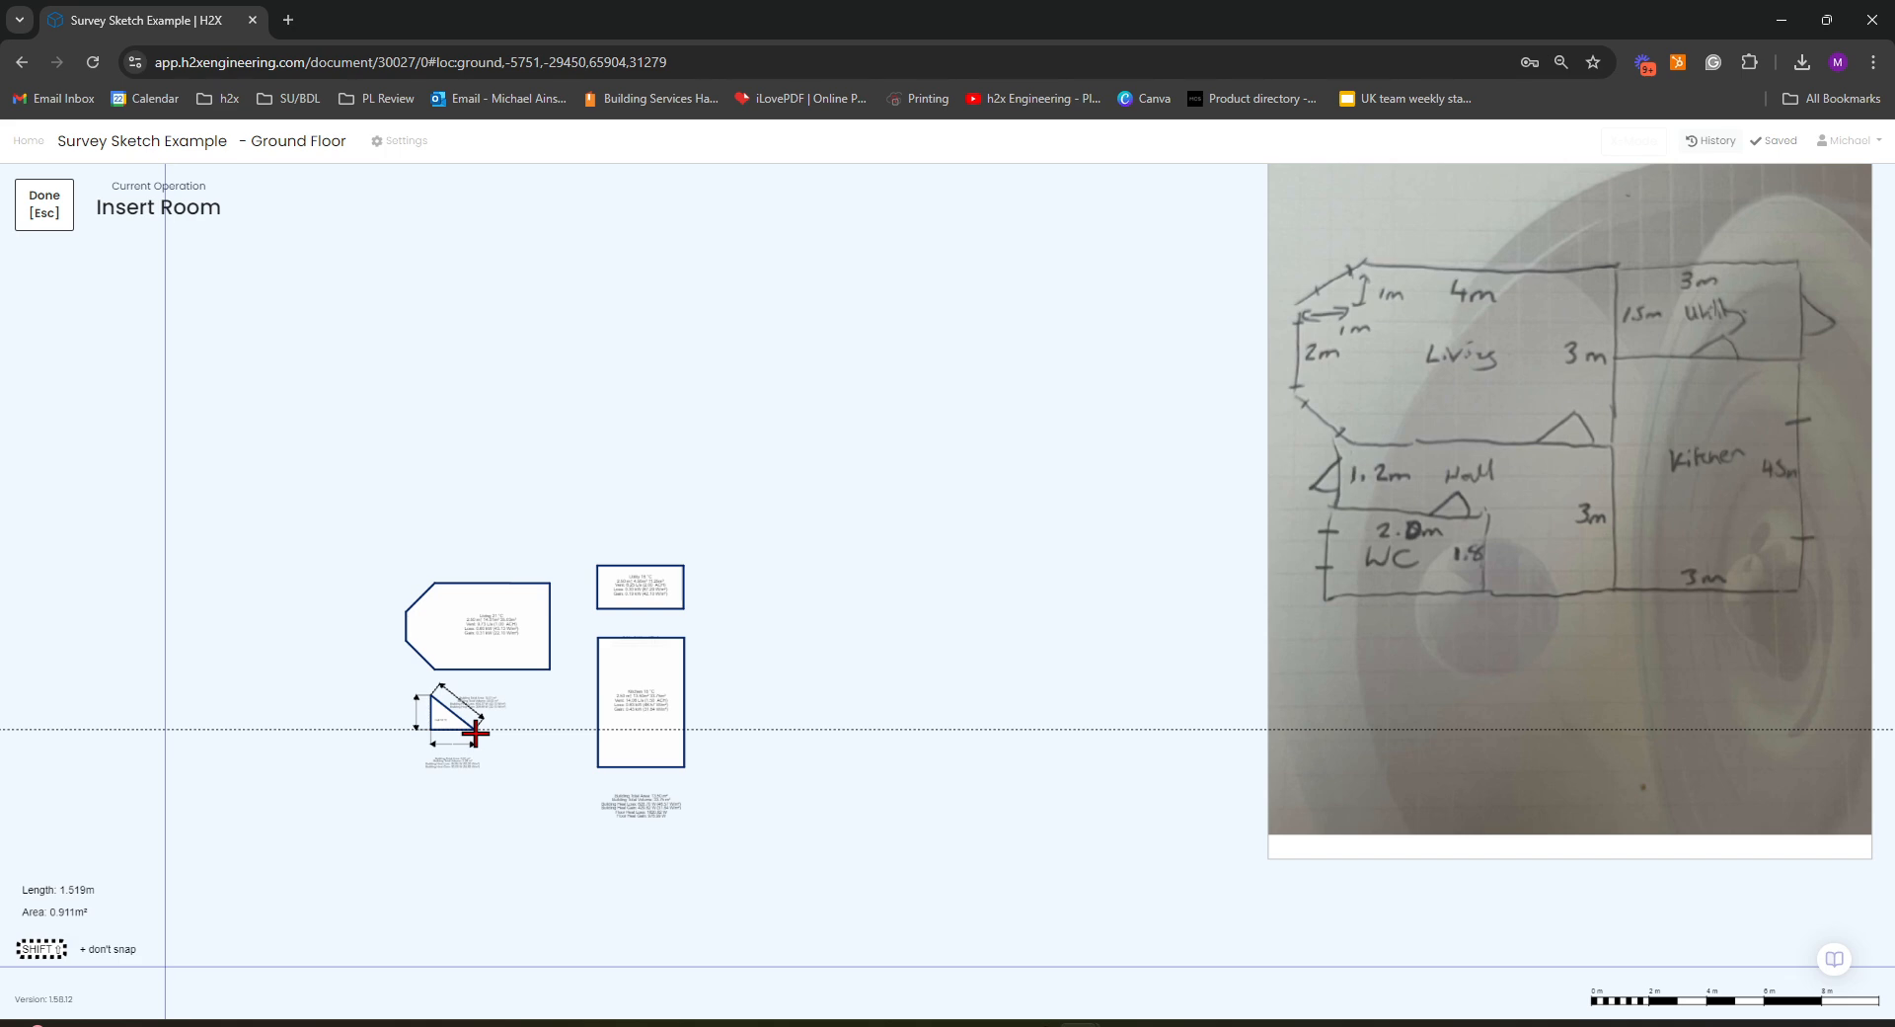
# - Continue the Hall outline 2 m right, 1.8 m down and 2 m right, then close the L-shape at its upper-right corner
pyautogui.write('2')
pyautogui.press('Return')
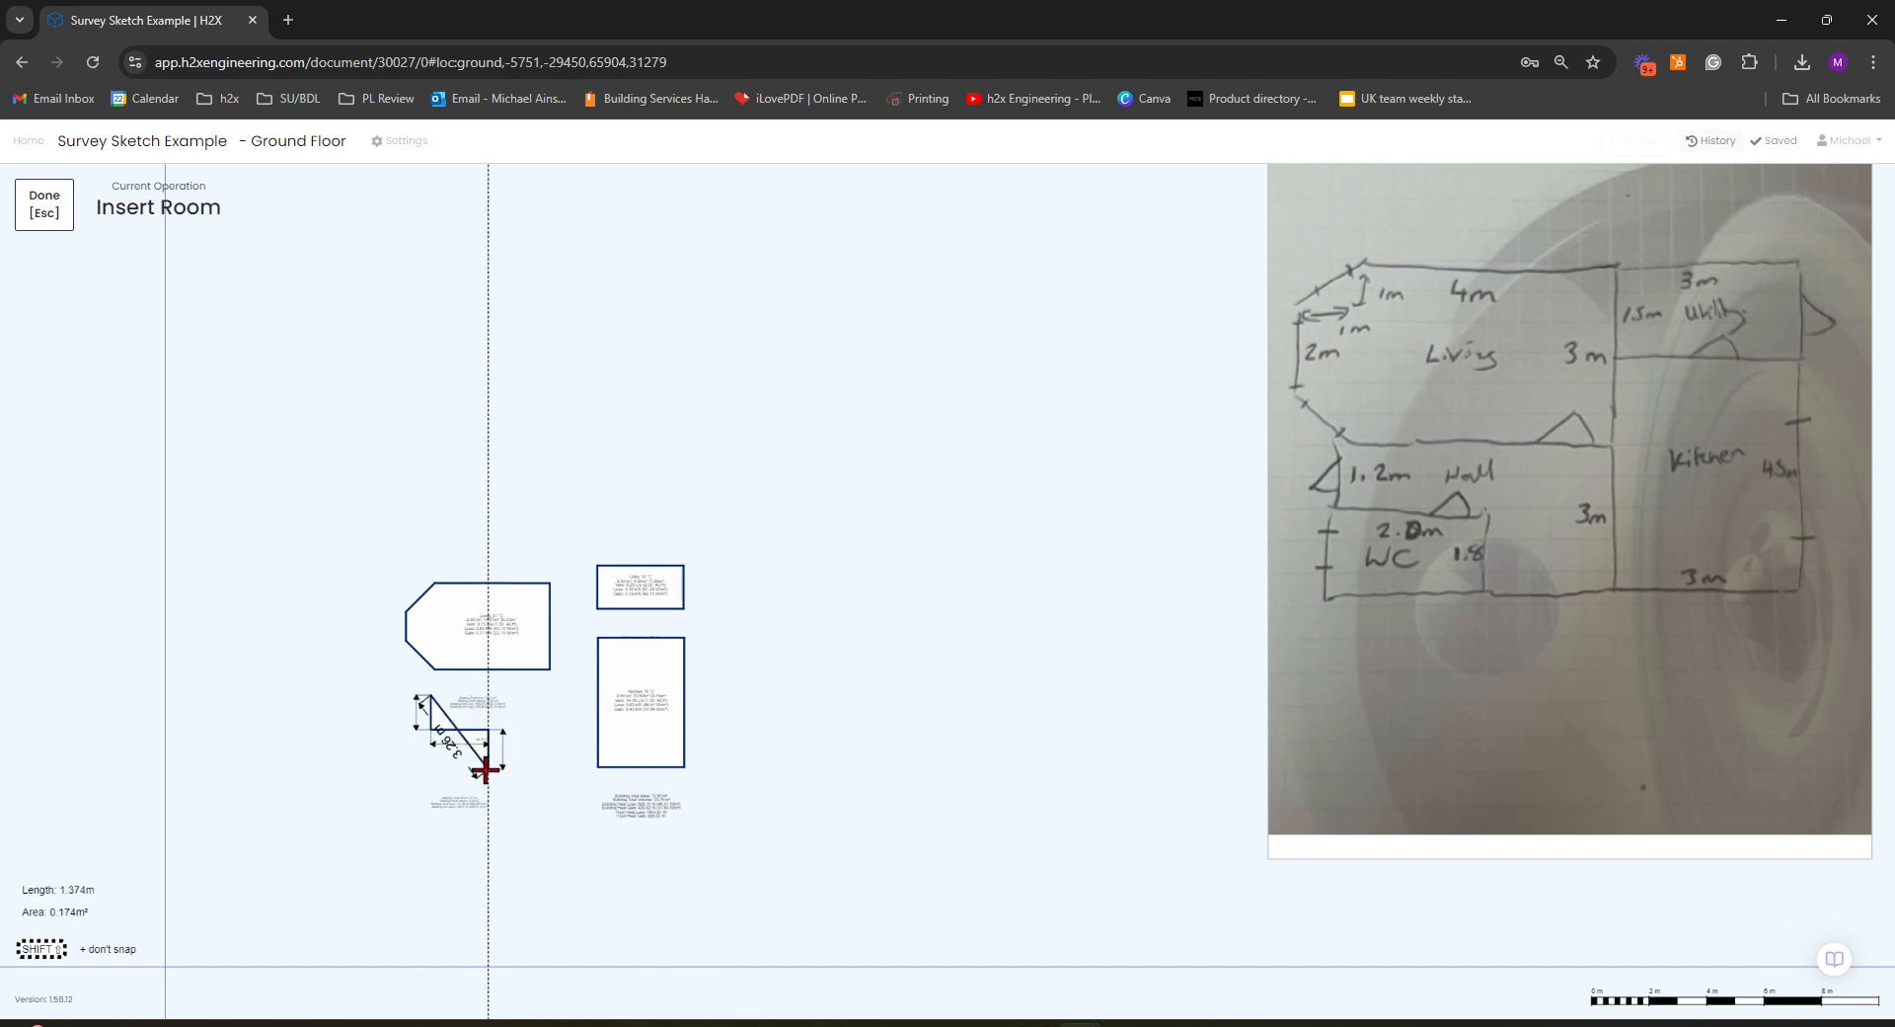
pyautogui.write('1.8')
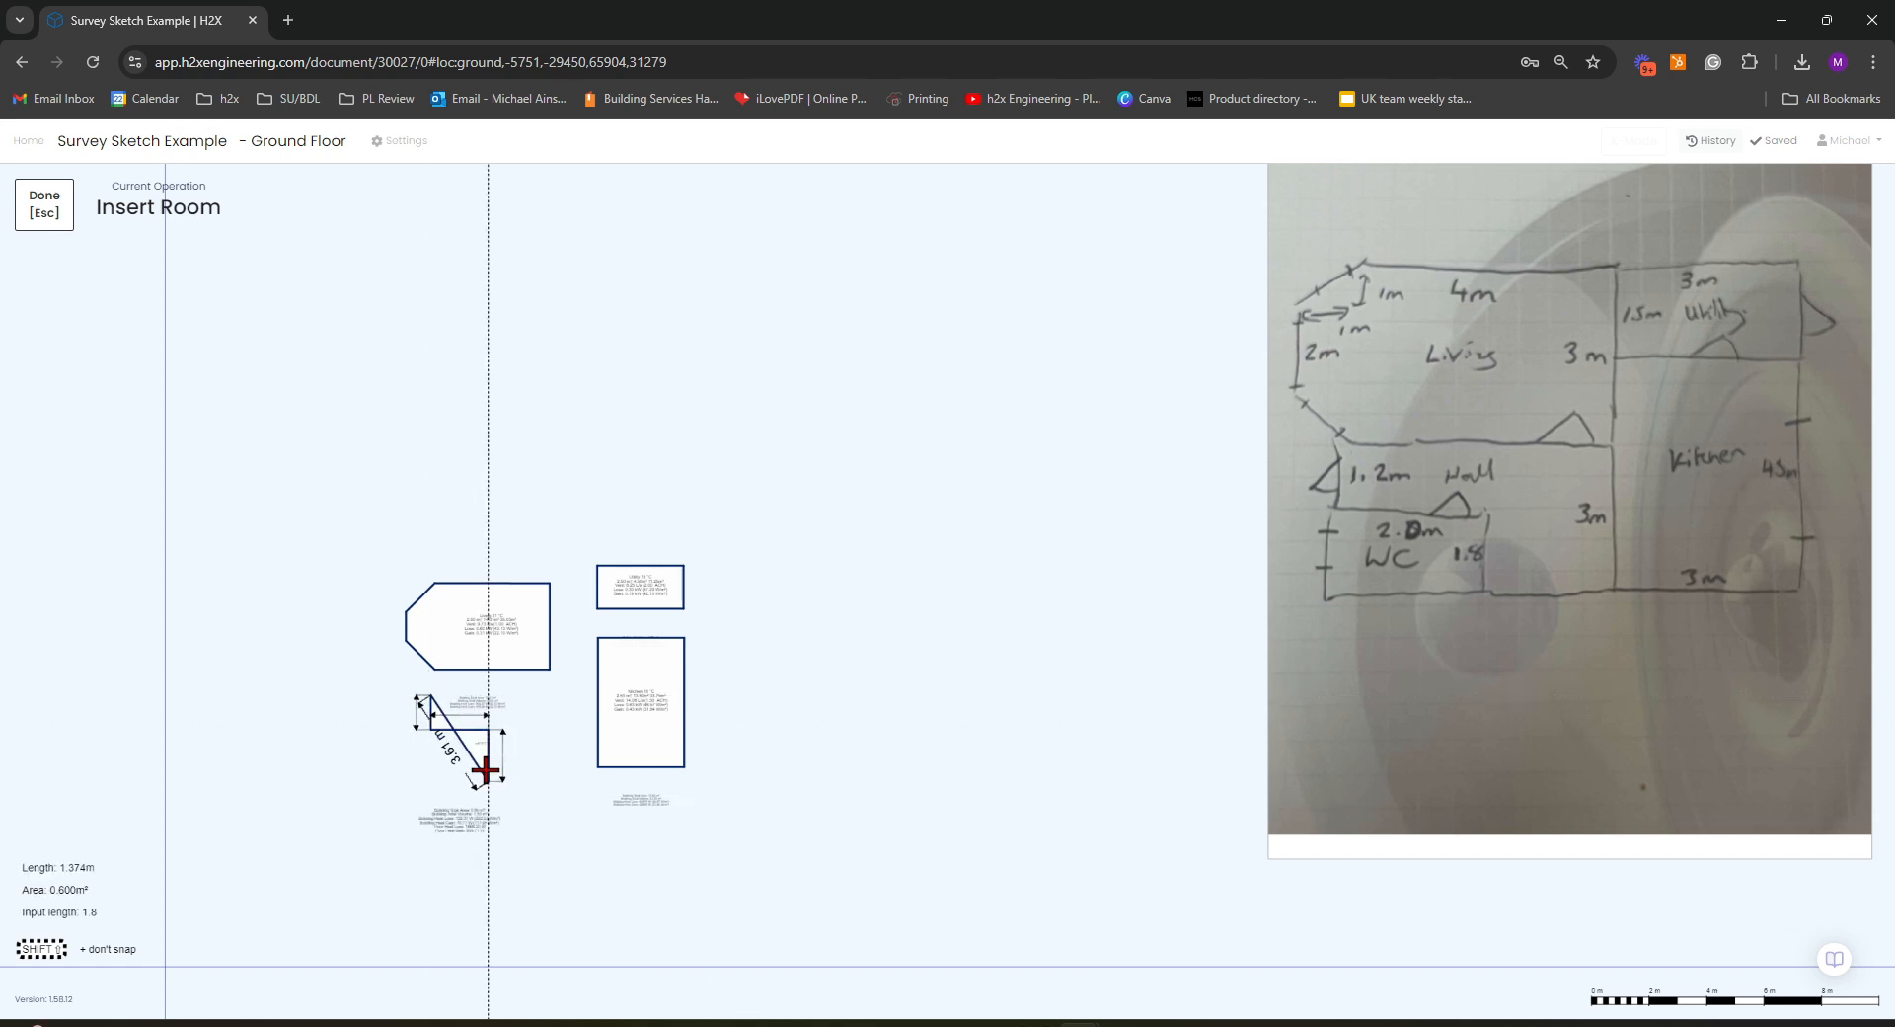
pyautogui.press('Return')
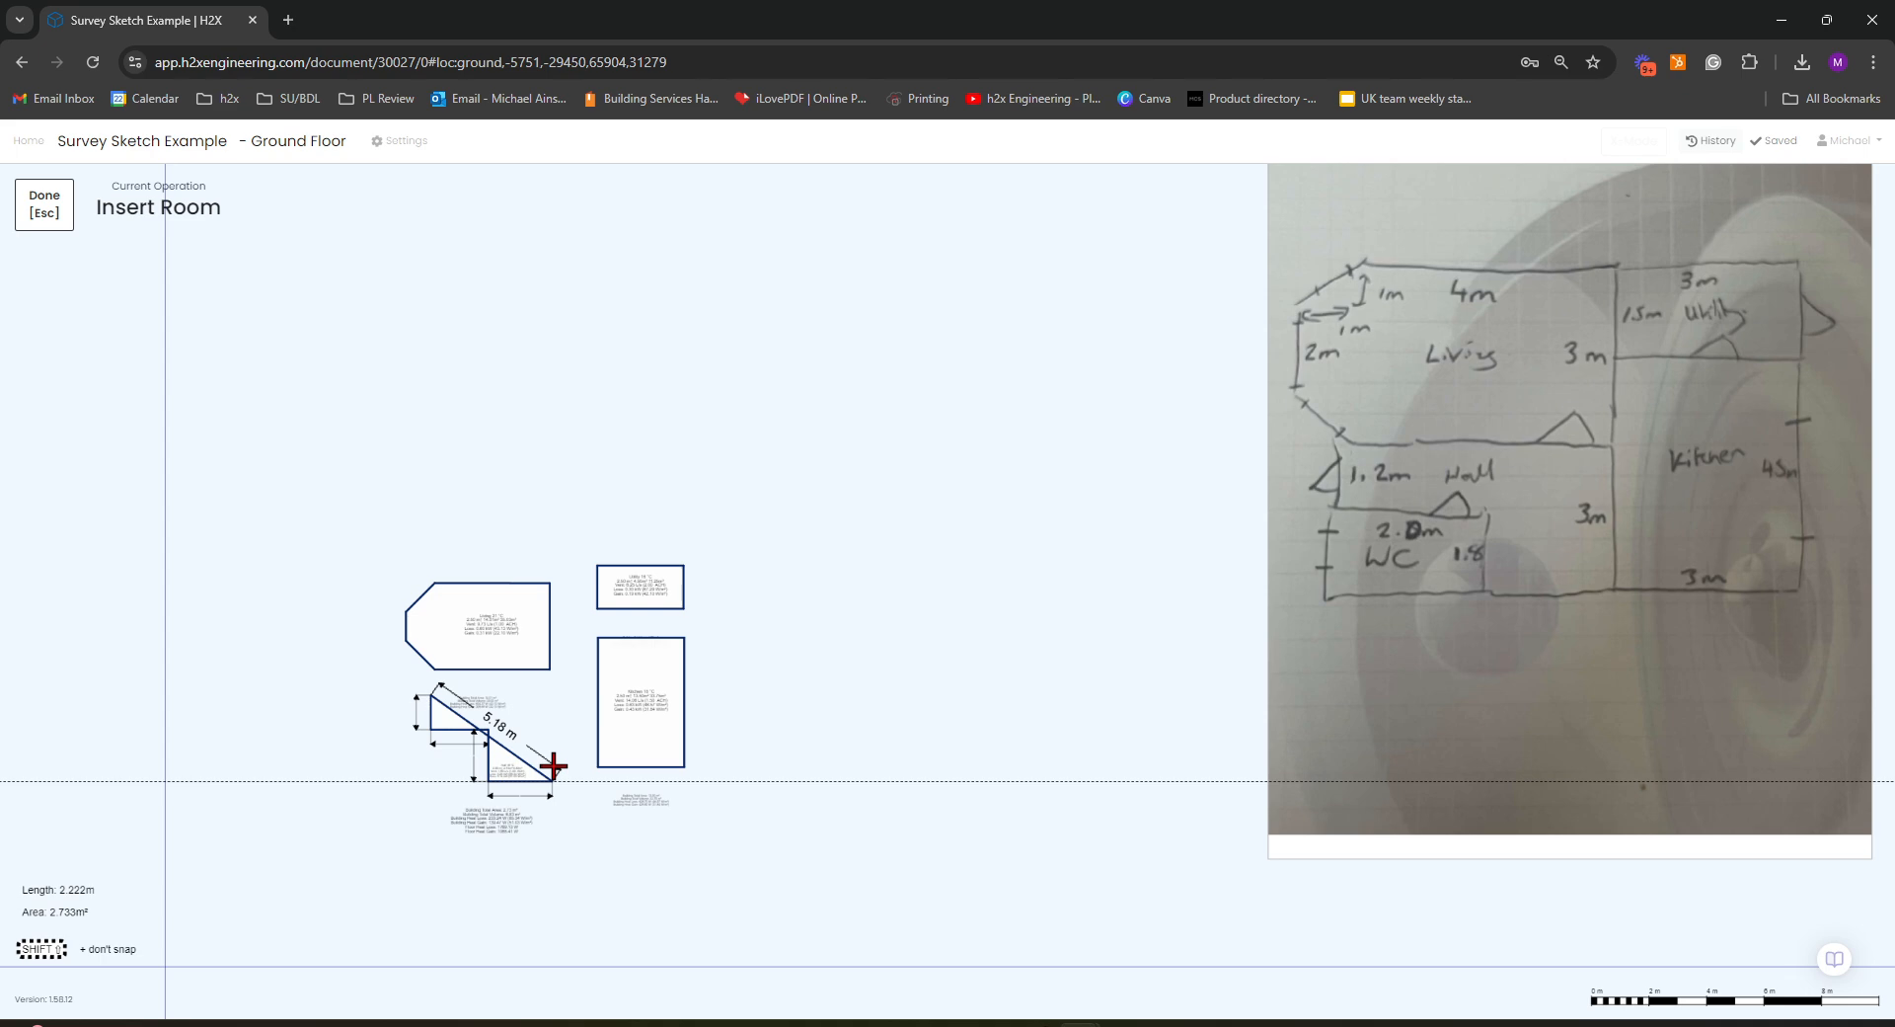
pyautogui.write('2')
pyautogui.press('Return')
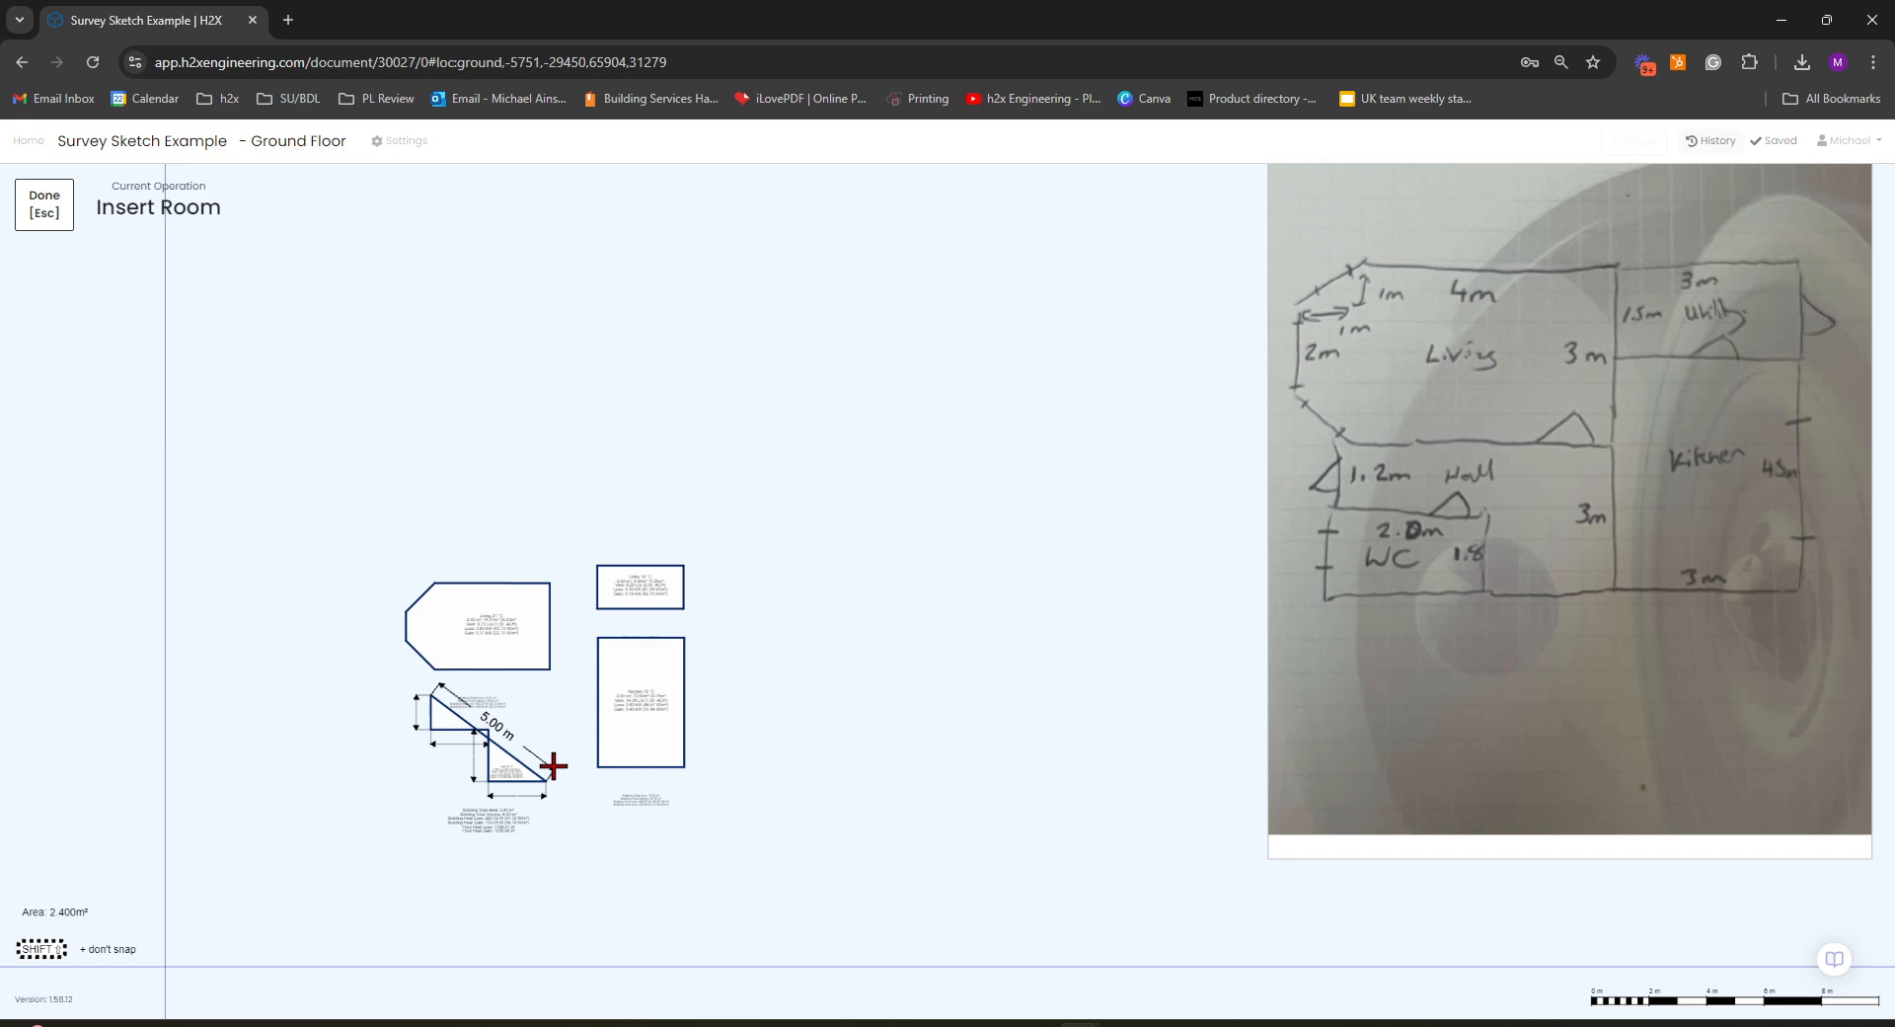
pyautogui.click(552, 694)
pyautogui.press('Escape')
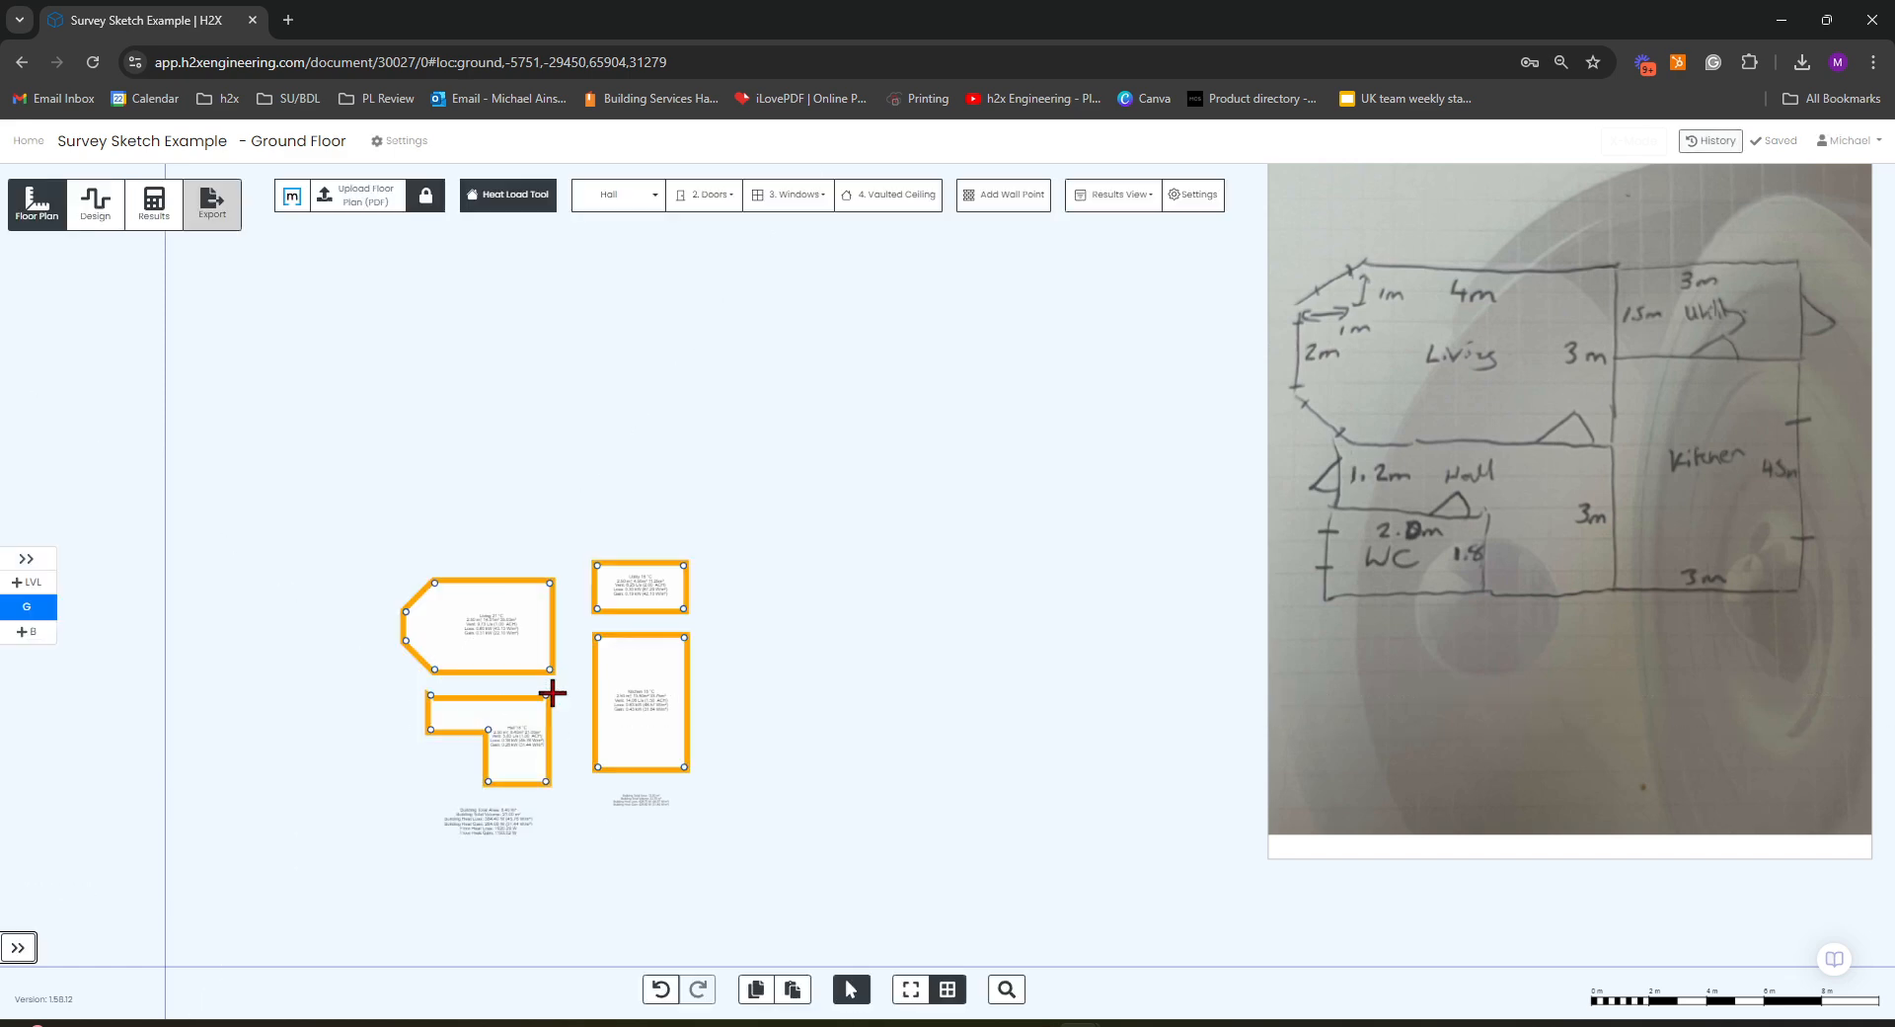
# - Start a Cloaks/WC room just below the Hall's left arm, aligned with its left wall, and draw the top wall 2 m to the right
pyautogui.moveTo(832, 711); pyautogui.dragTo(745, 715)
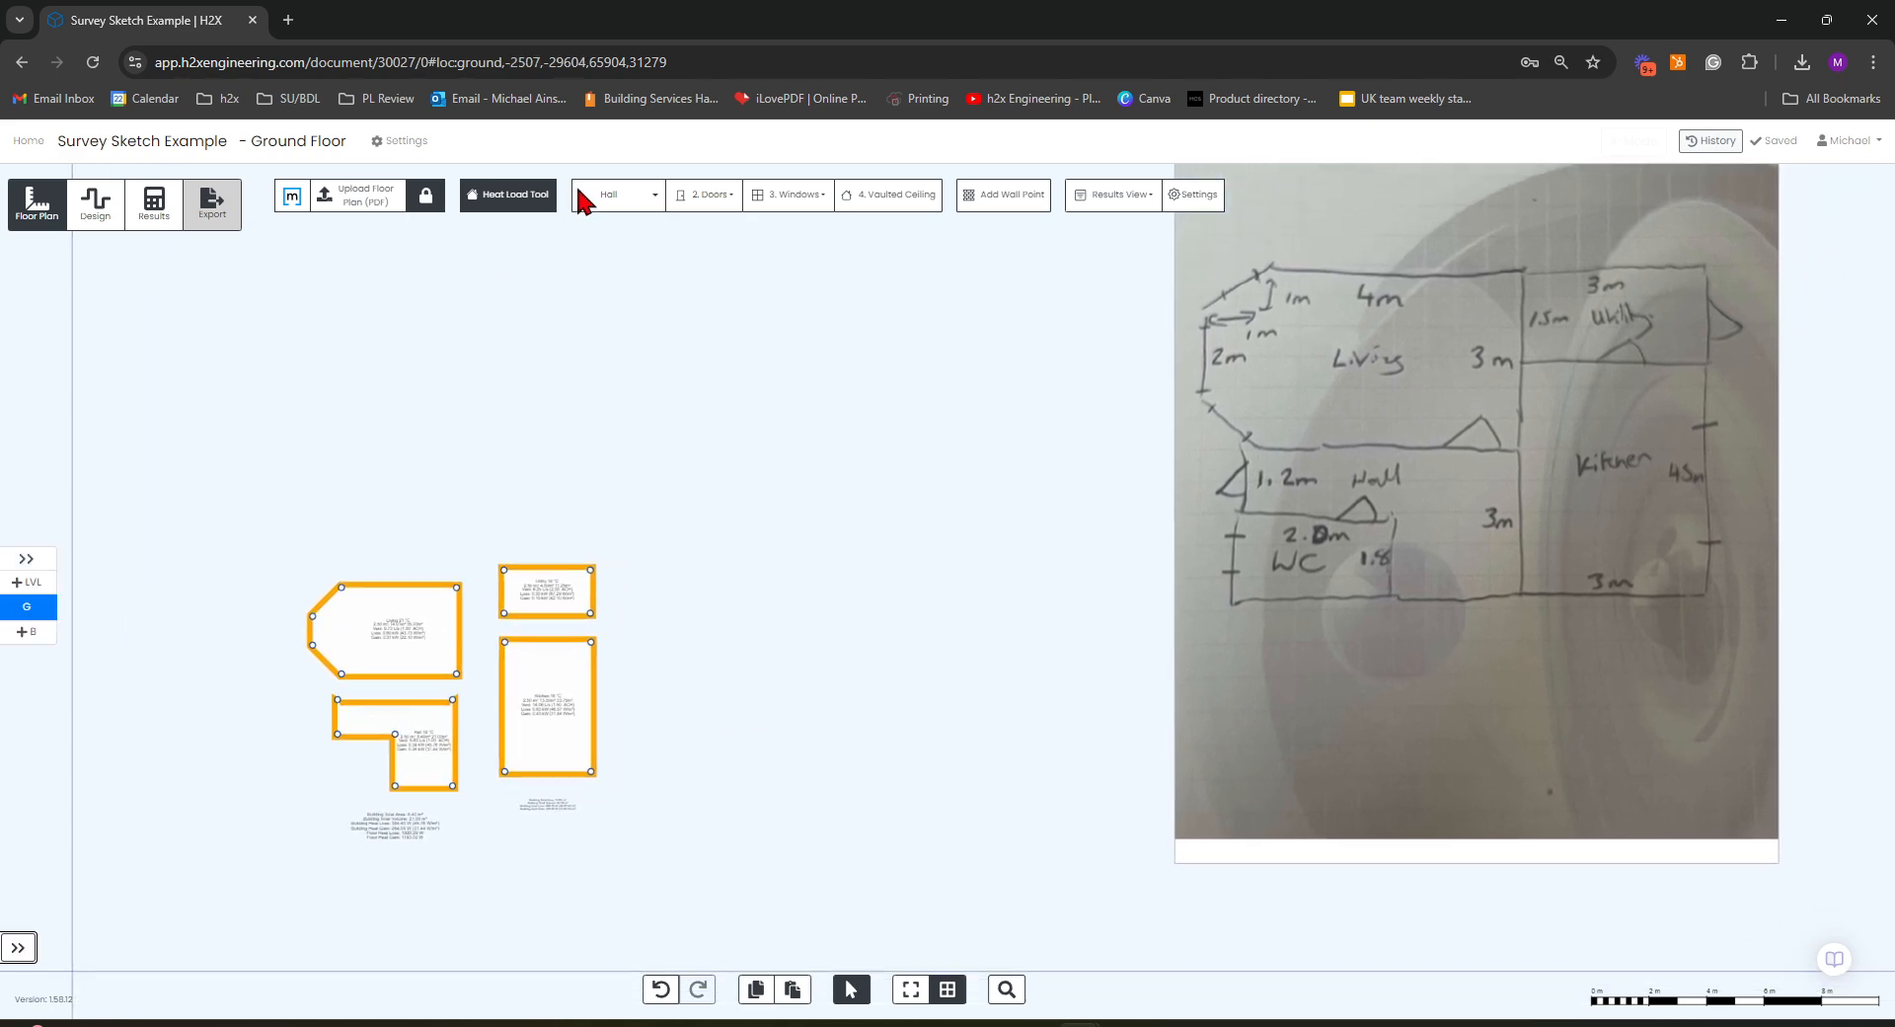
pyautogui.click(654, 194)
pyautogui.scroll(-1, 696, 419)
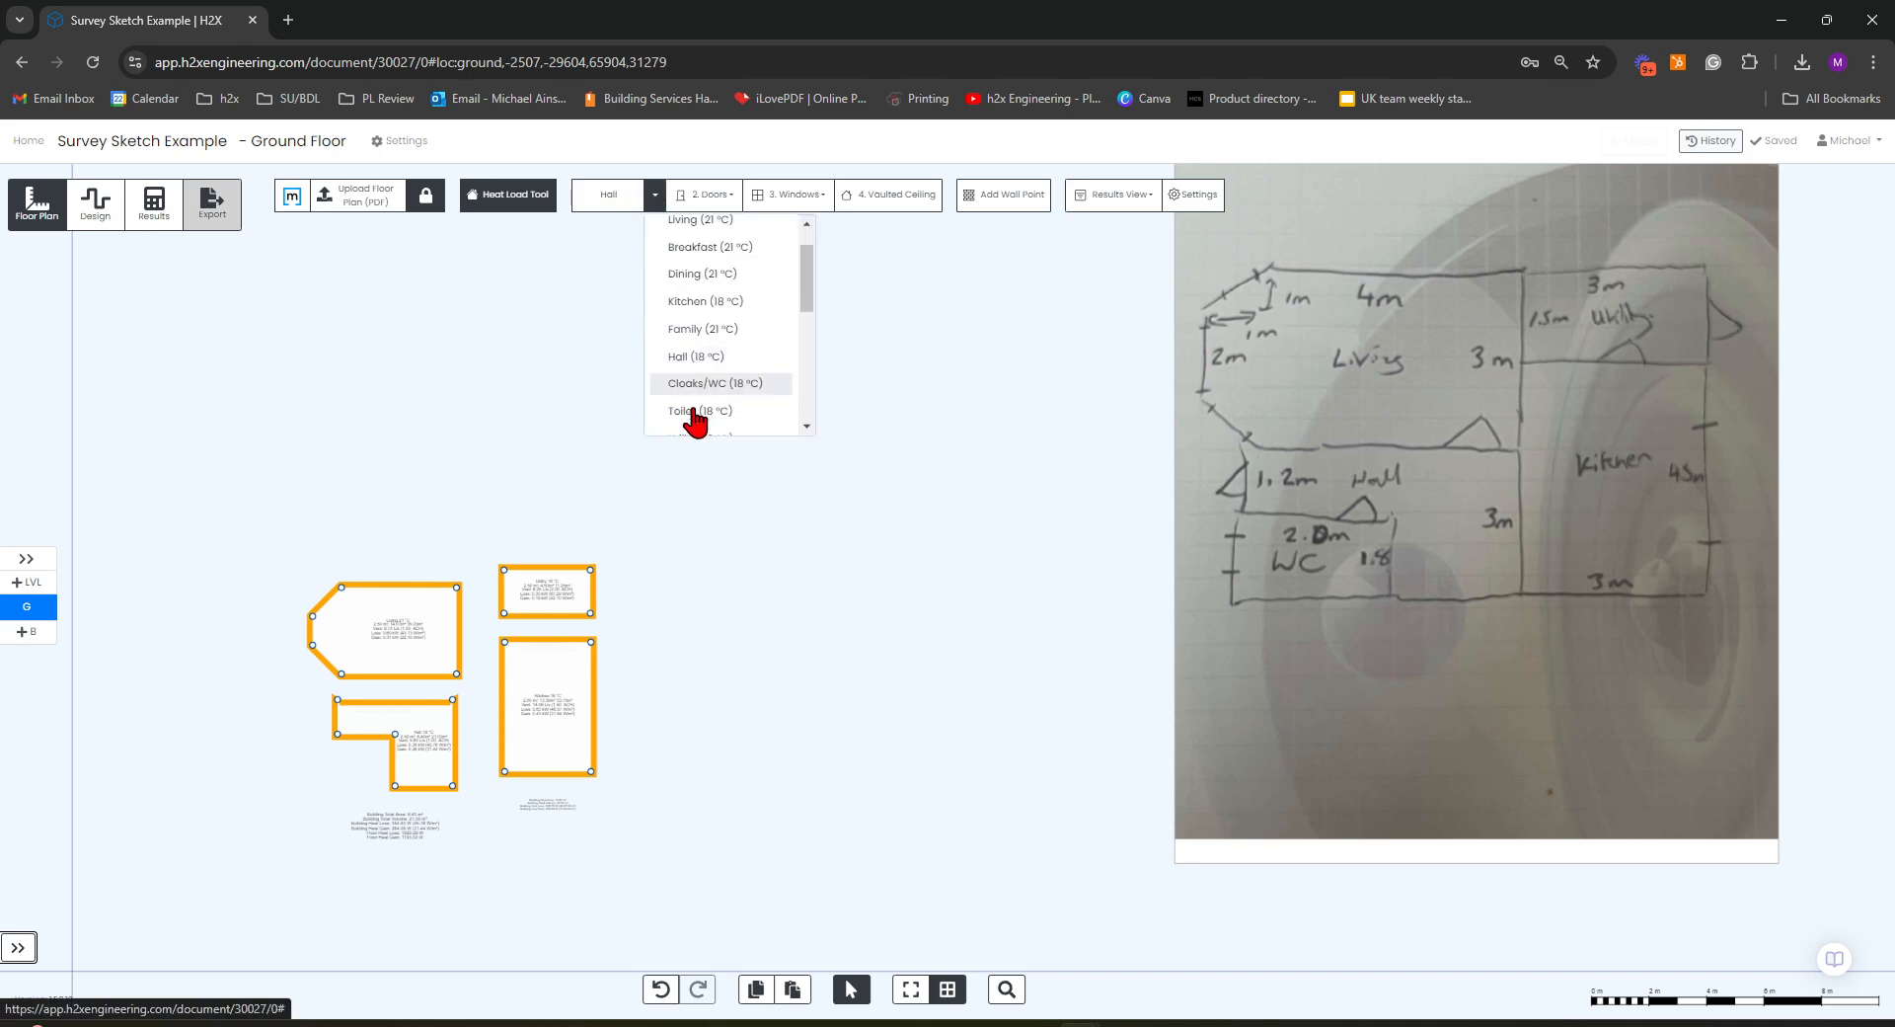
pyautogui.click(704, 336)
pyautogui.scroll(3, 267, 855)
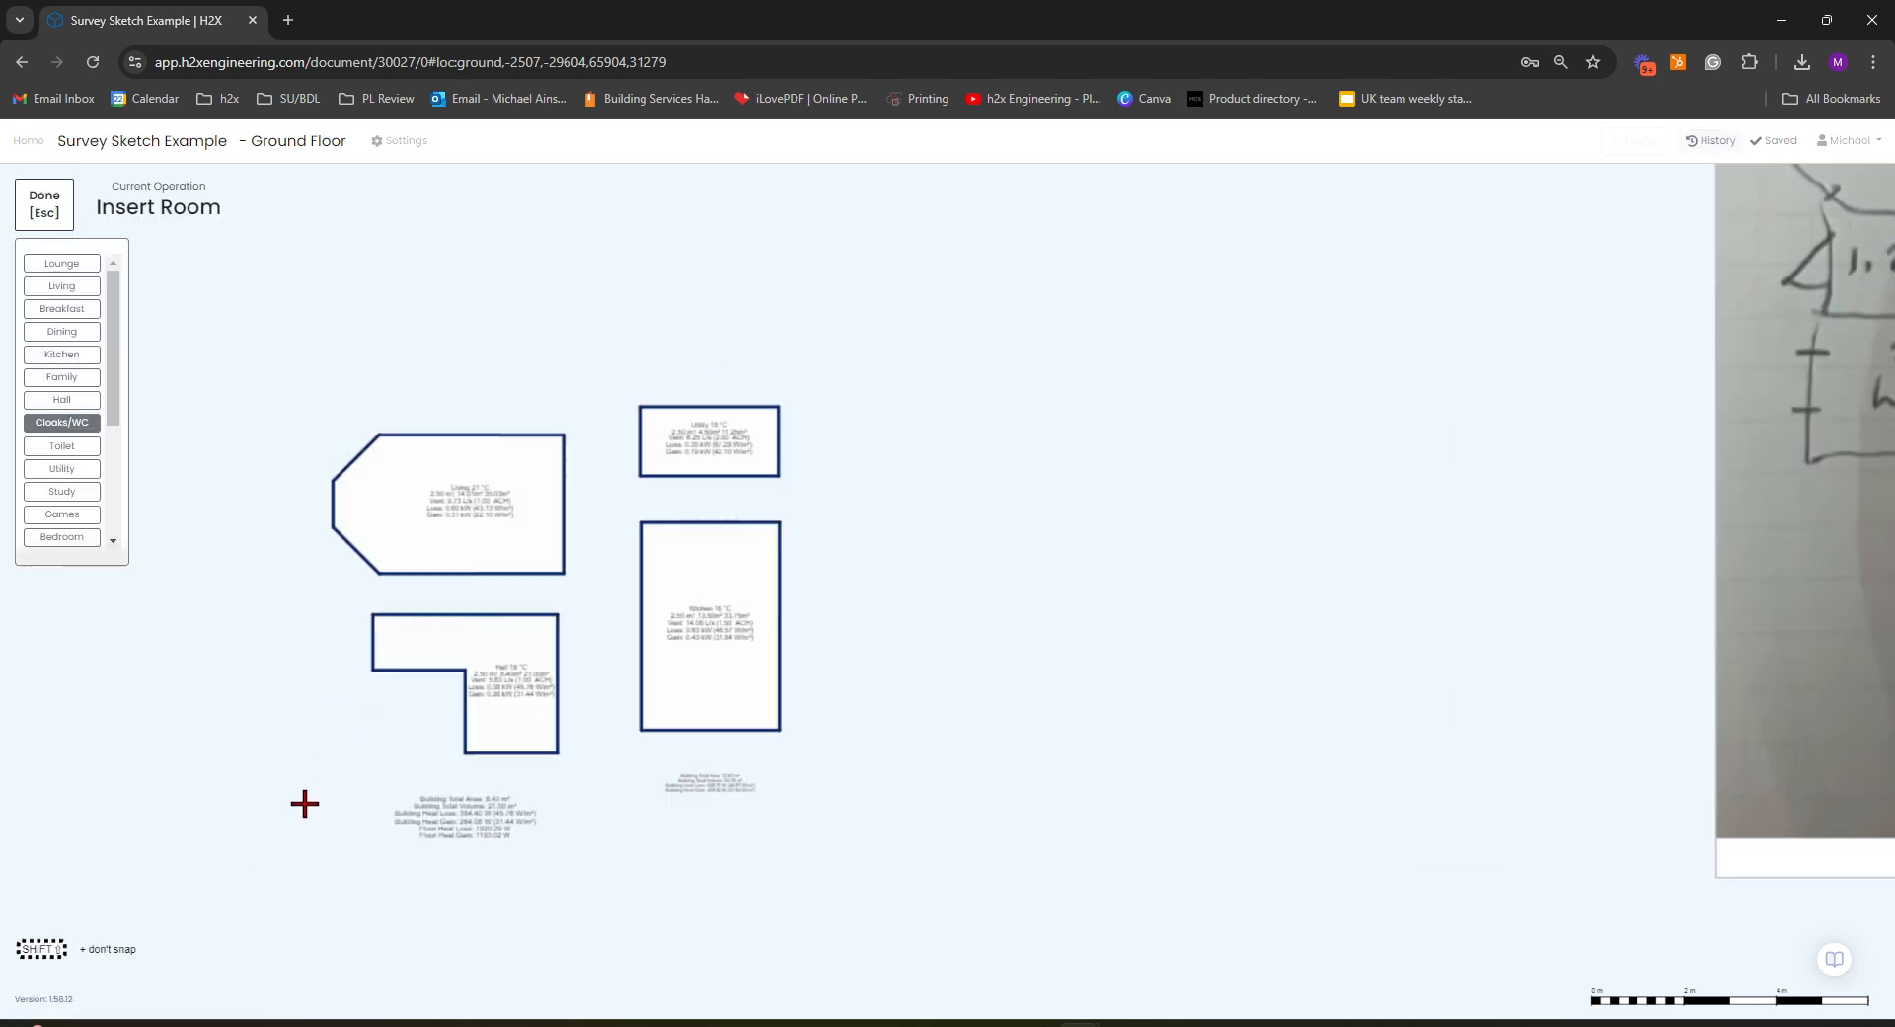
pyautogui.click(372, 729)
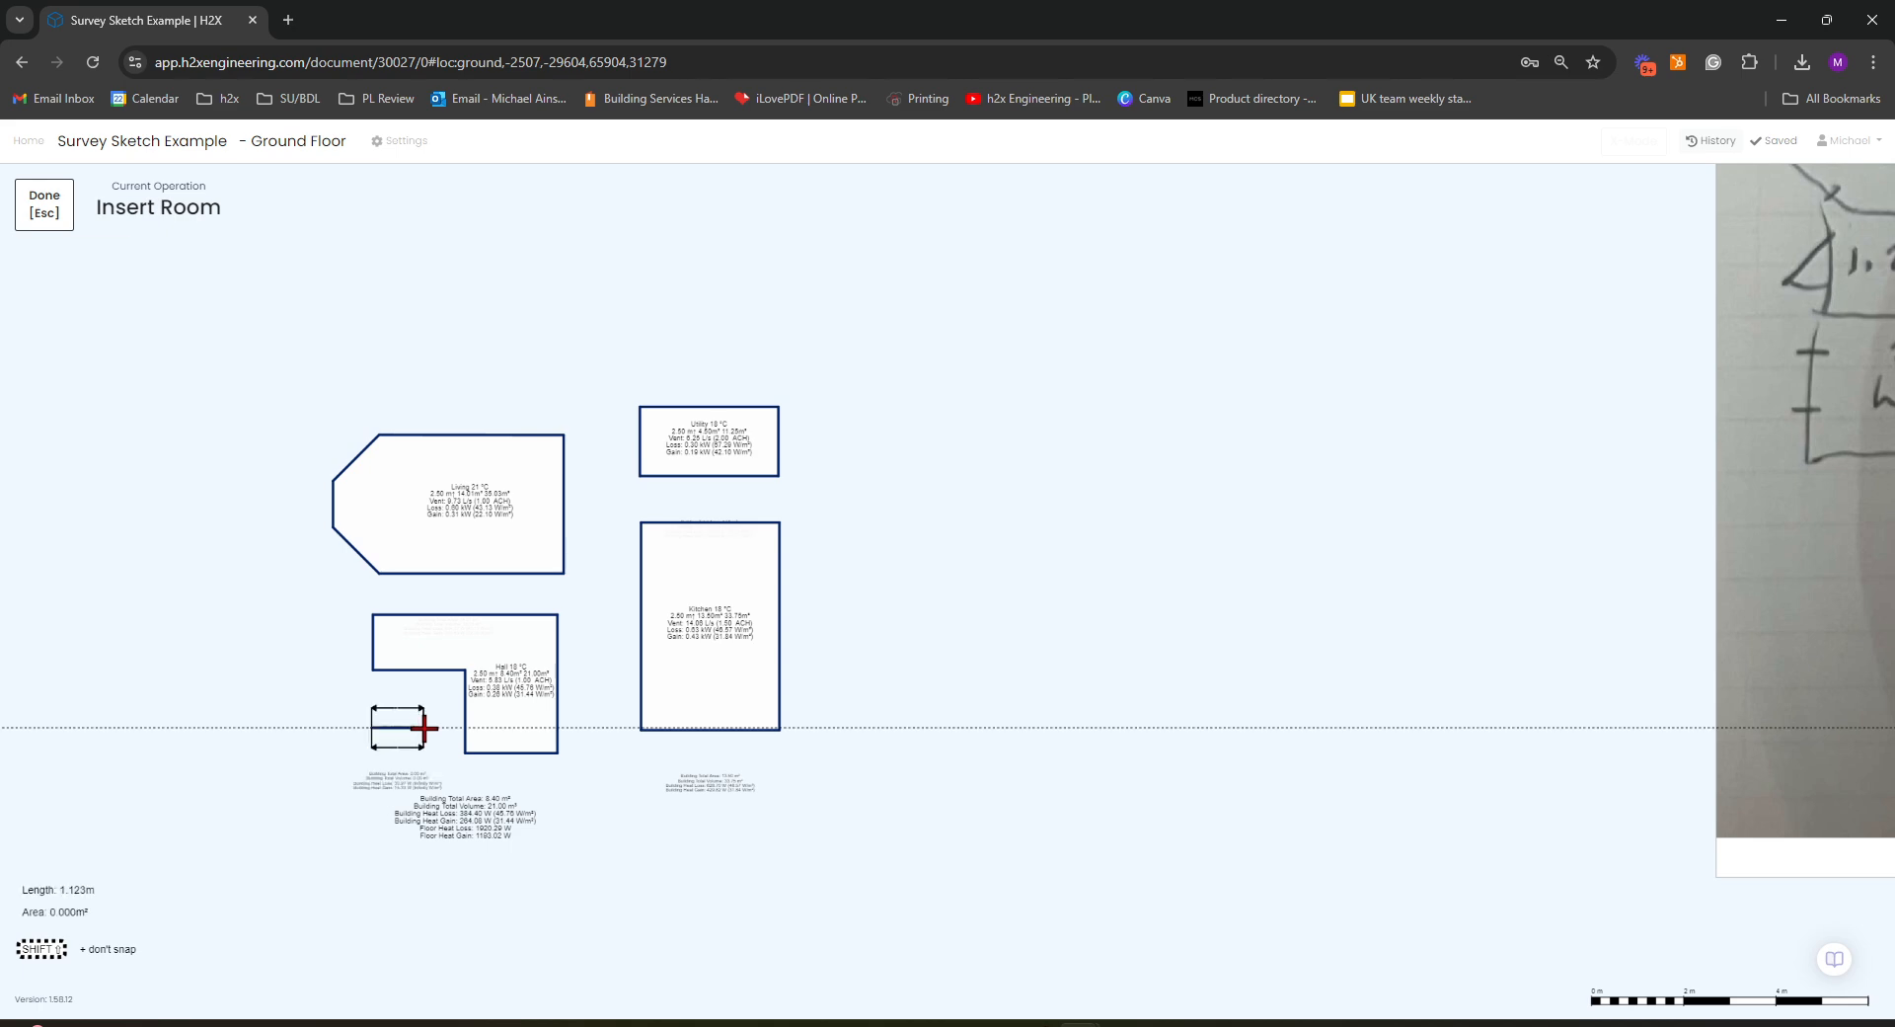
pyautogui.scroll(-1, 423, 727)
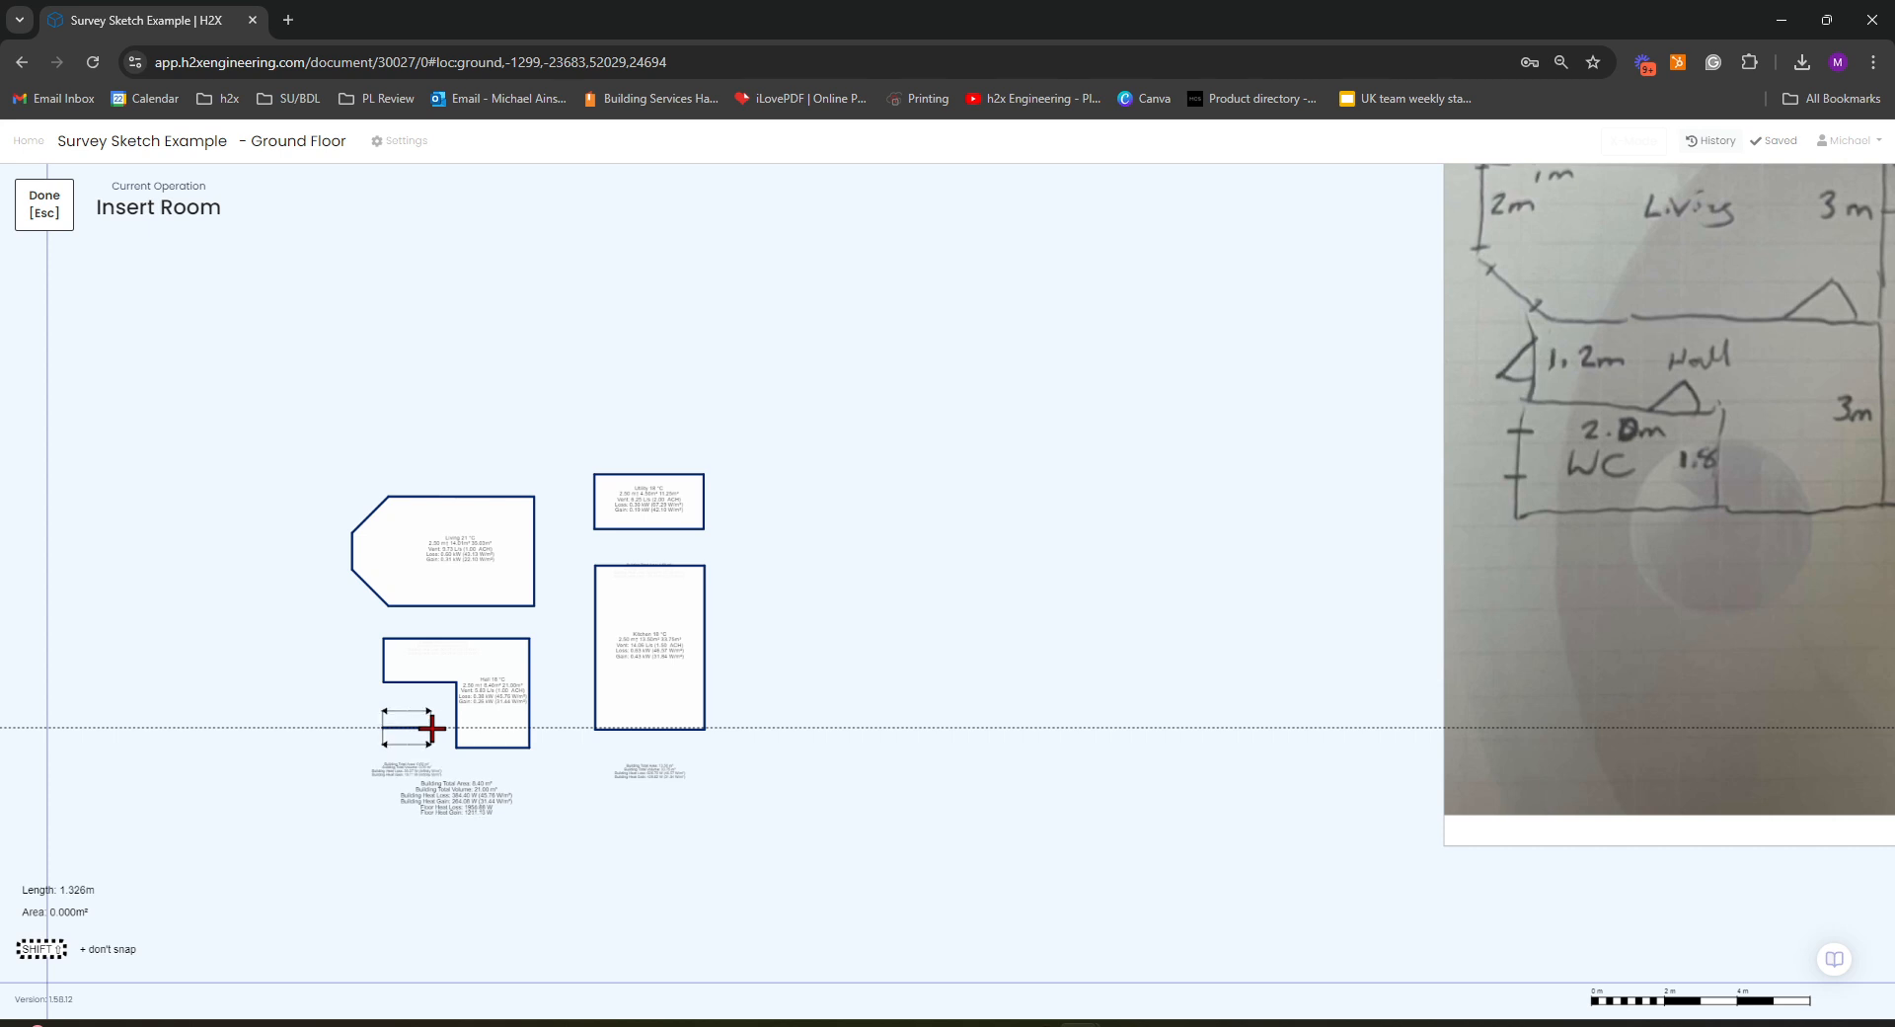
pyautogui.click(454, 727)
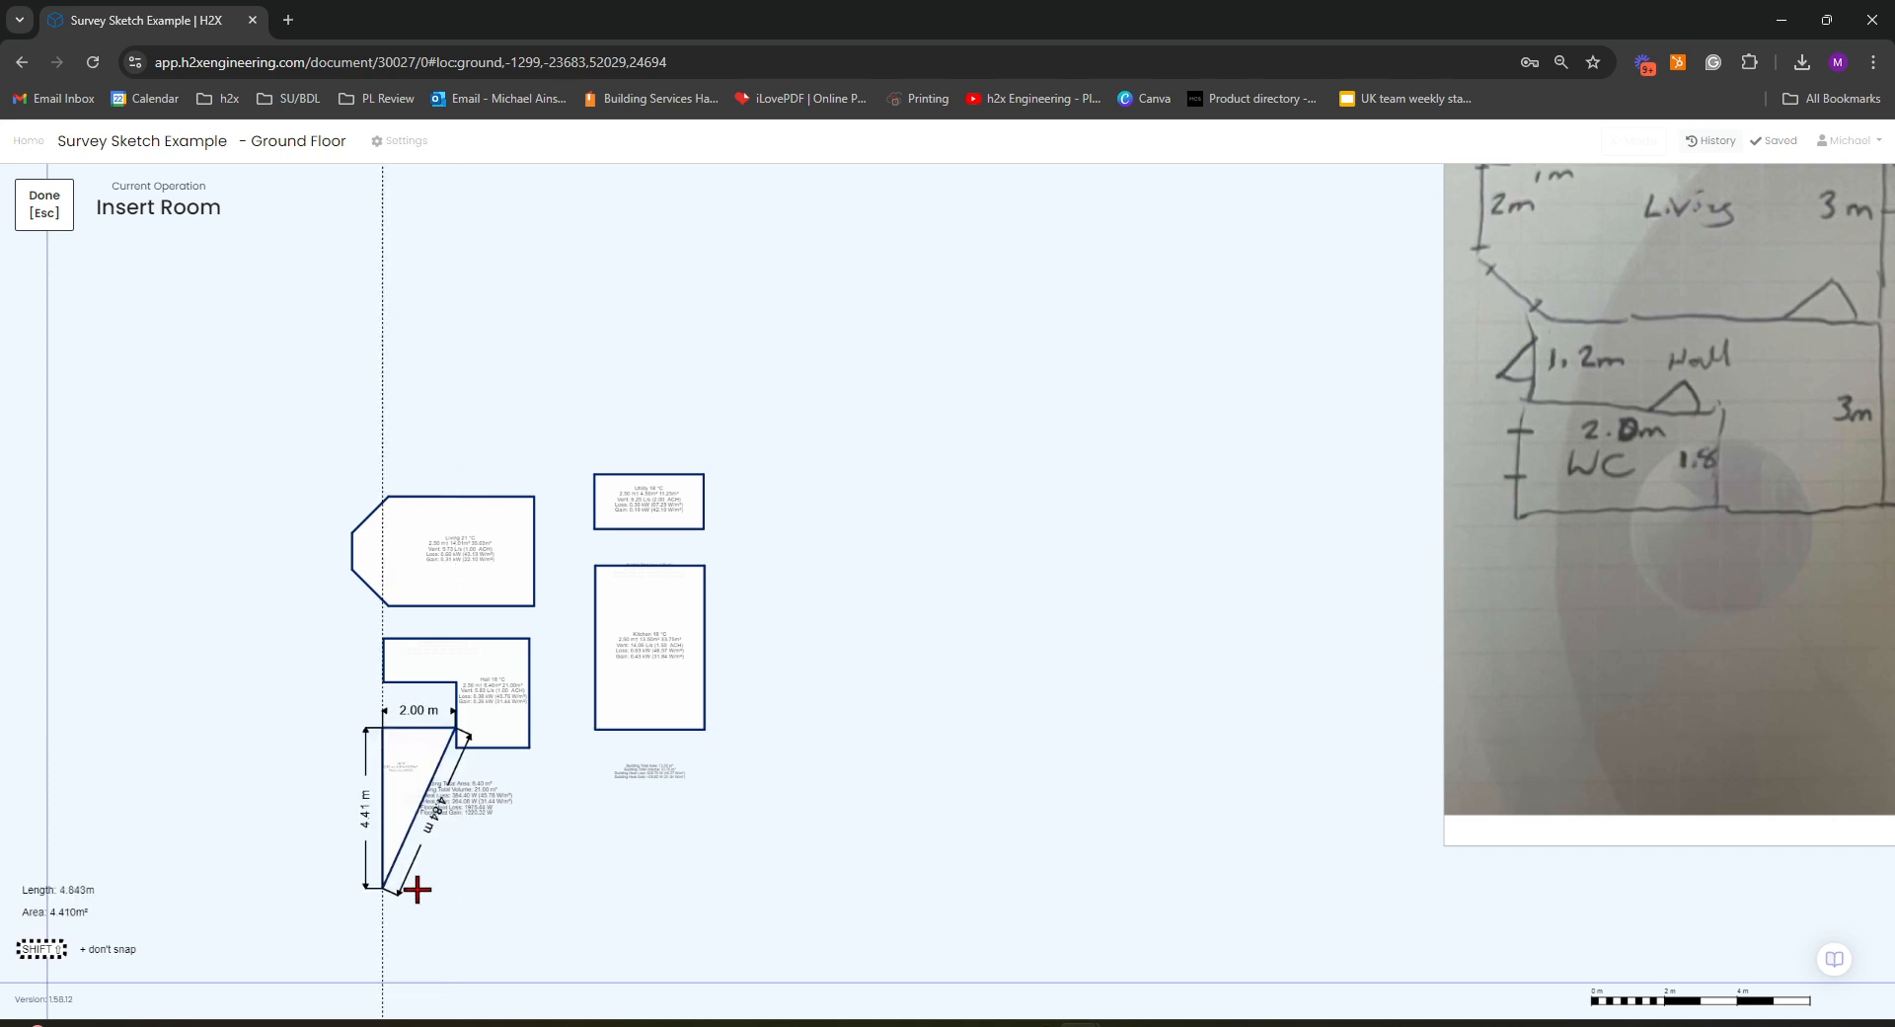
# - Draw the Cloaks/WC's right wall 1.8 m downward and finish the room as a rectangle
pyautogui.write('1')
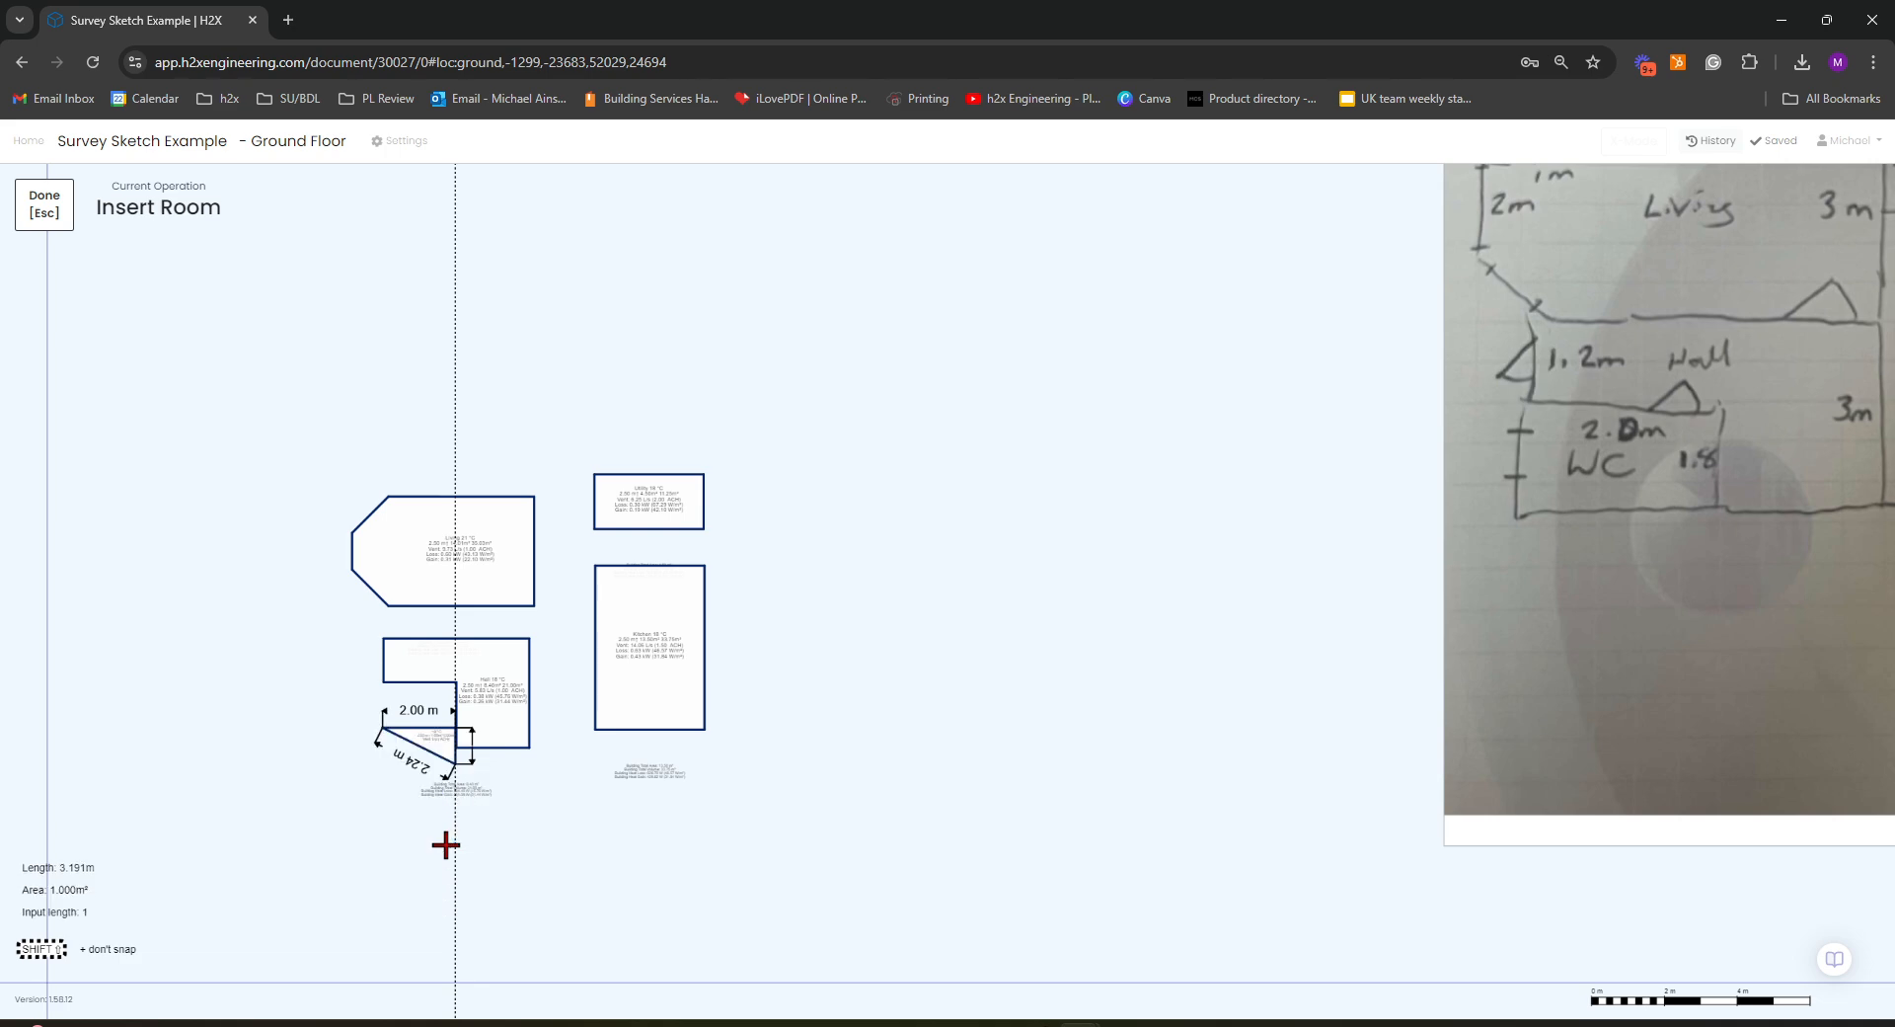
pyautogui.write('.8')
pyautogui.click(446, 845)
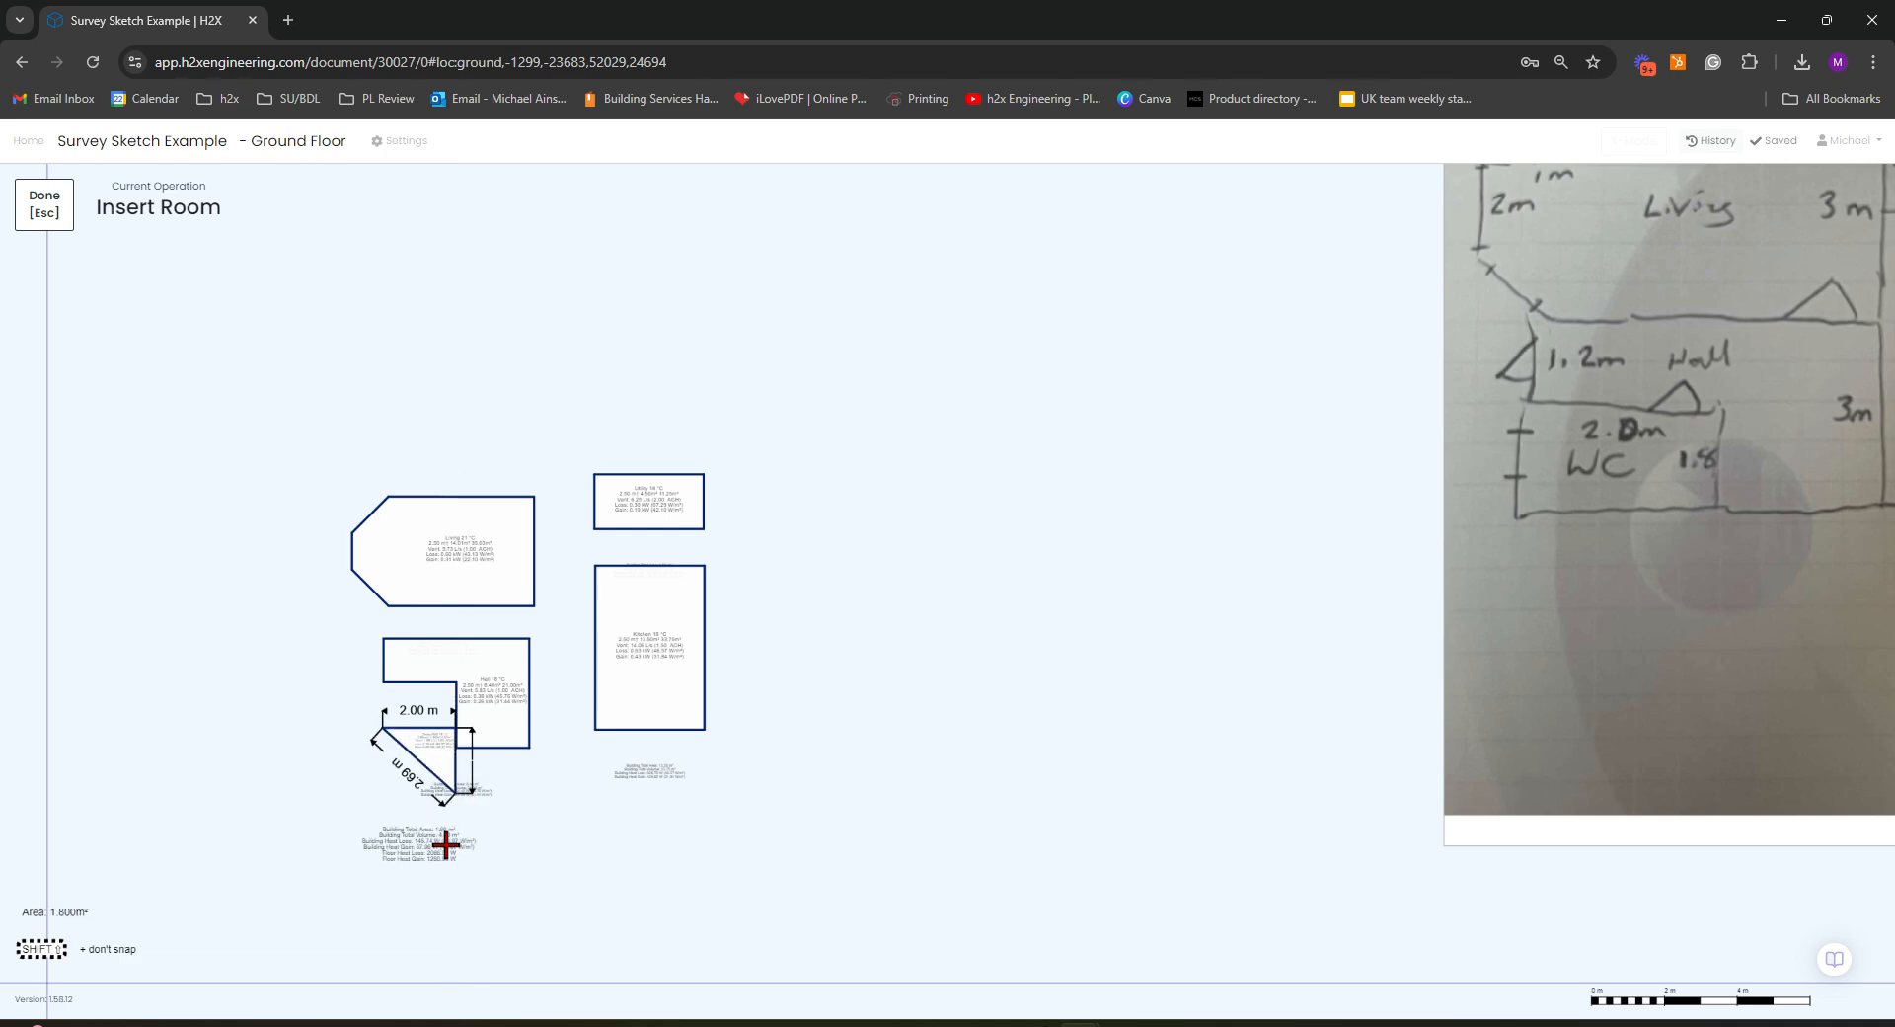
pyautogui.click(381, 791)
pyautogui.press('Escape')
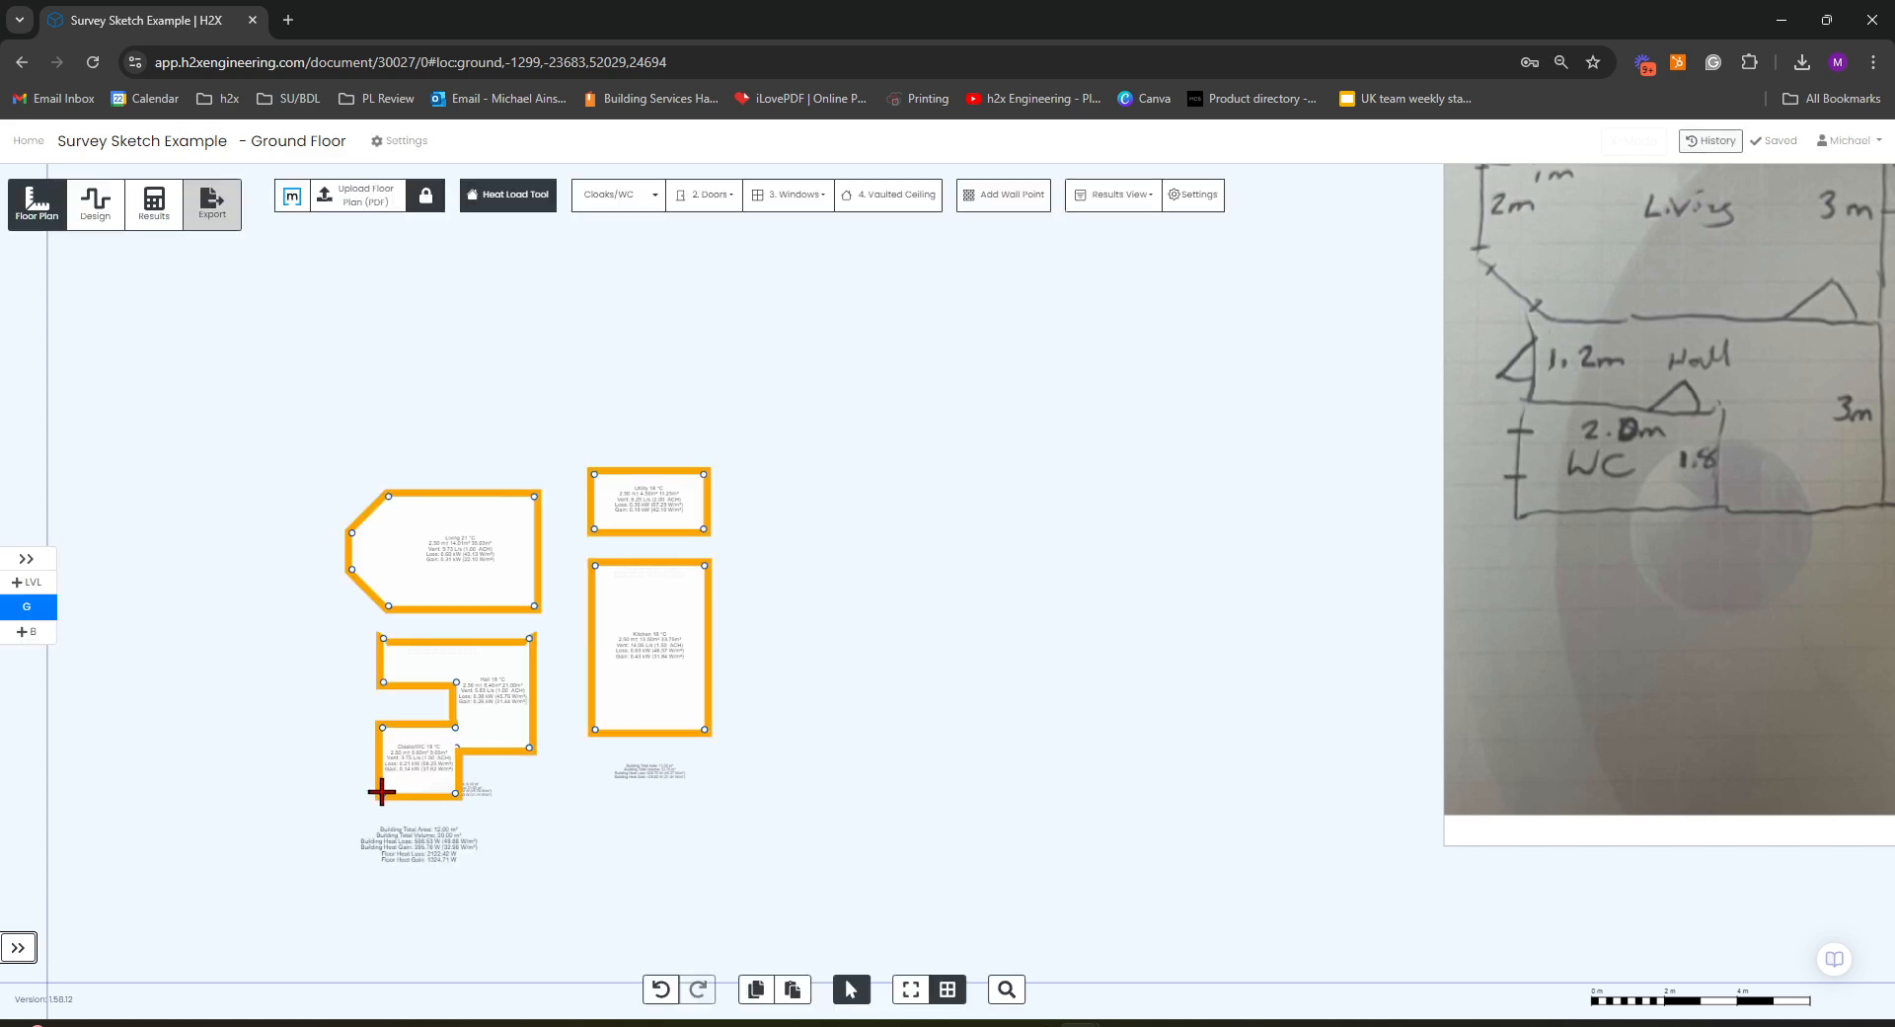
# - Move the Cloaks/WC clear, join the Hall to the Living room's bottom wall, and fit the Cloaks/WC into the Hall's notch
pyautogui.moveTo(454, 824); pyautogui.dragTo(276, 804)
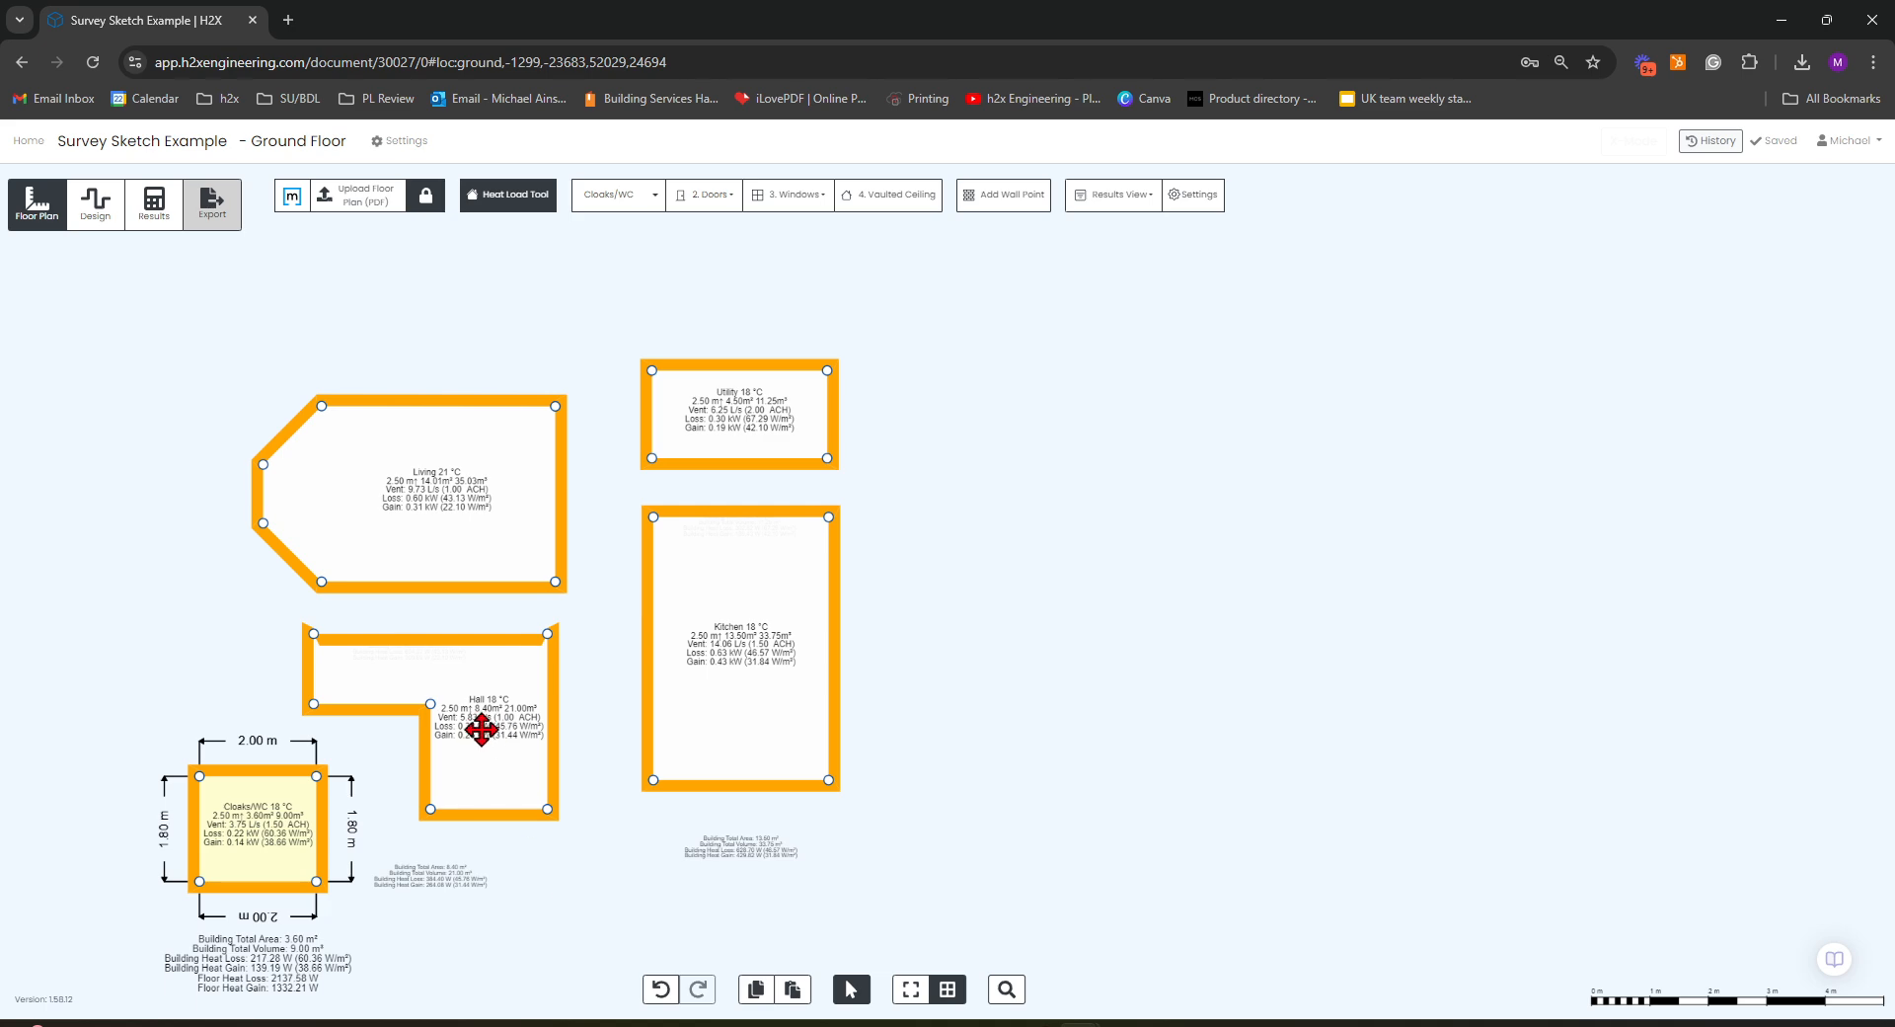
pyautogui.click(478, 728)
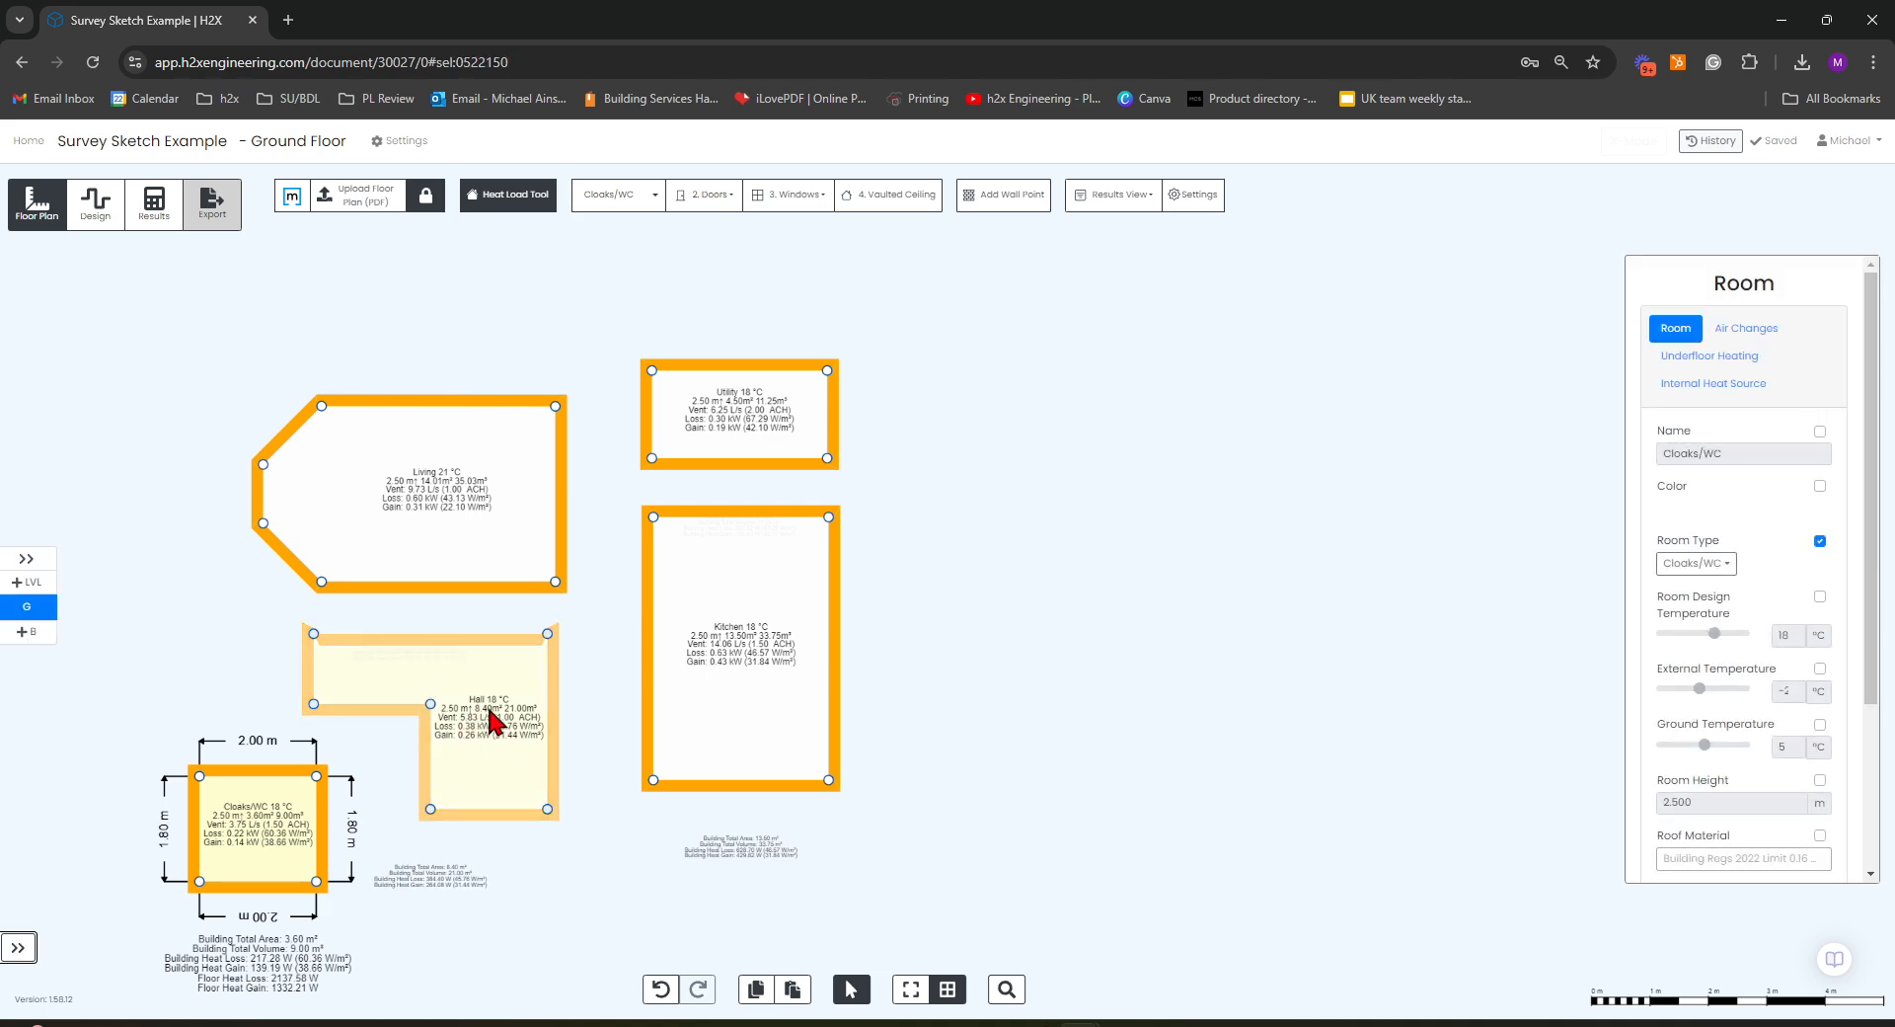
pyautogui.moveTo(478, 696); pyautogui.dragTo(421, 626)
pyautogui.click(237, 844)
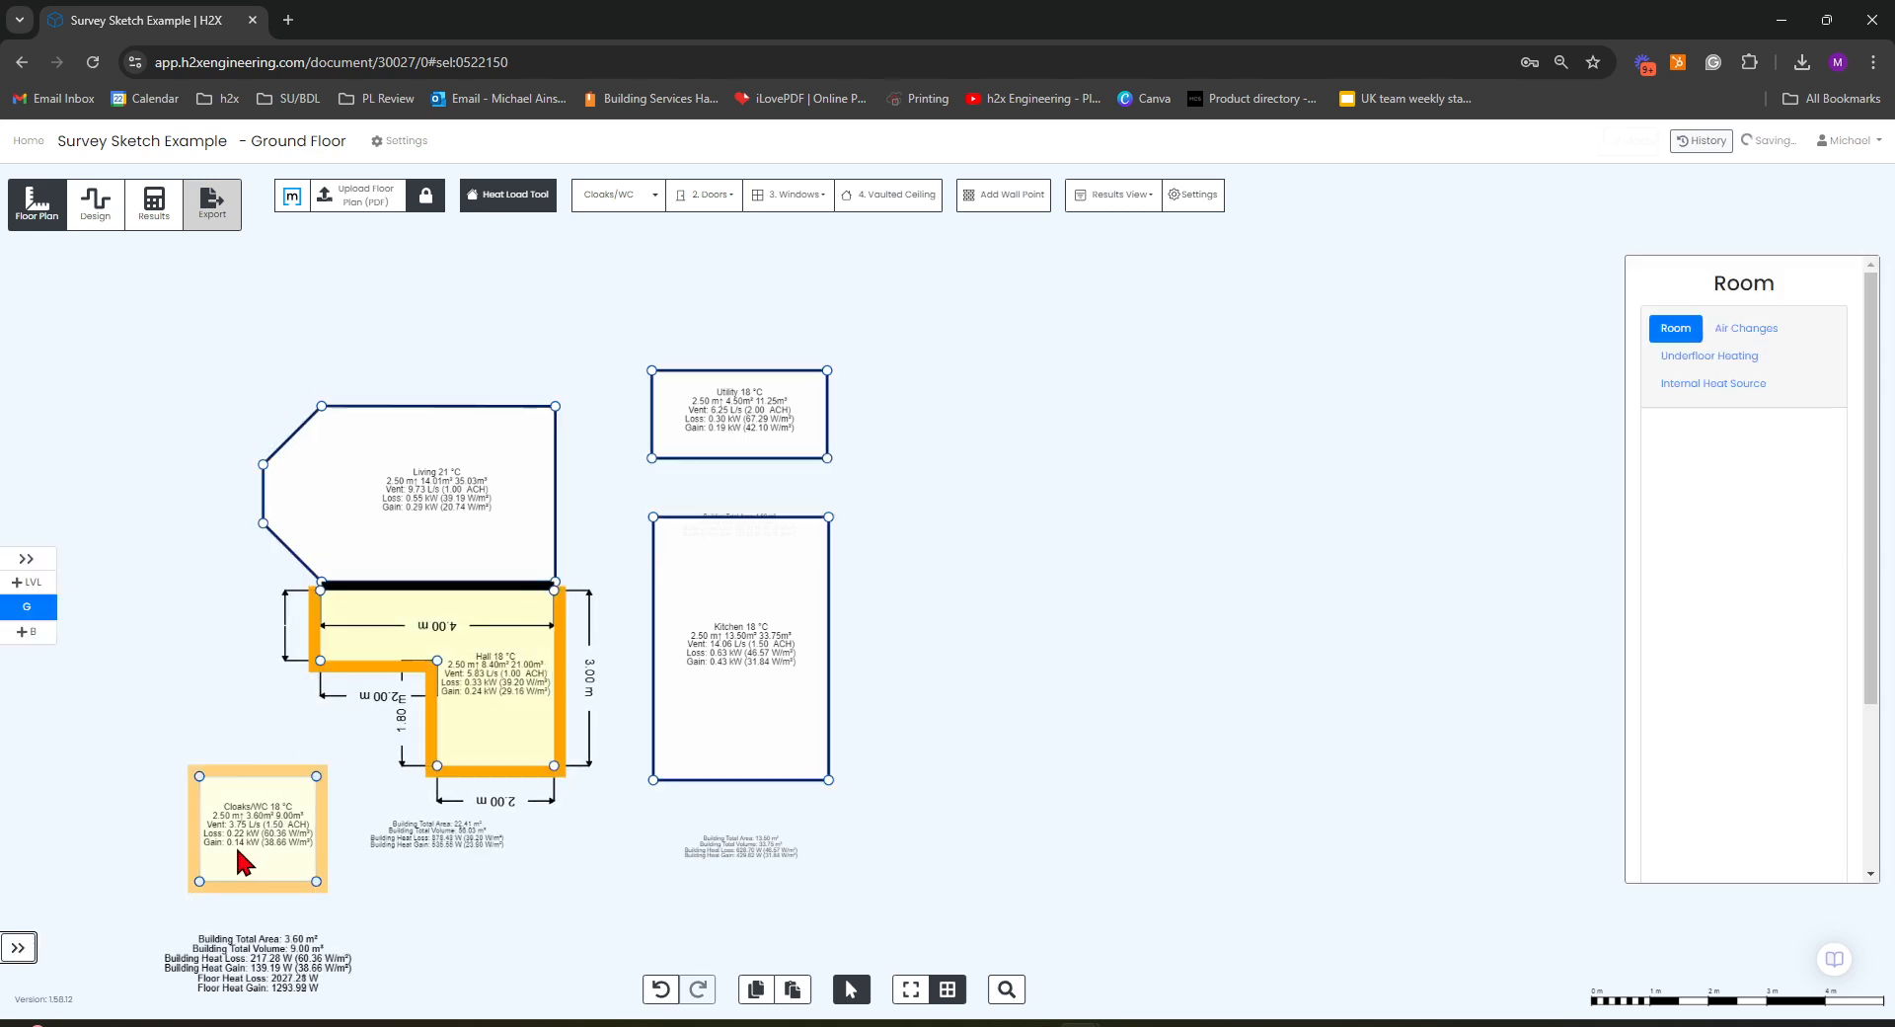
pyautogui.moveTo(262, 834); pyautogui.dragTo(317, 753)
# - Join the Kitchen to the Hall's right wall and place the Utility room above it against the Living room's right wall
pyautogui.click(783, 690)
pyautogui.moveTo(783, 690); pyautogui.dragTo(677, 659)
pyautogui.moveTo(754, 412); pyautogui.dragTo(655, 434)
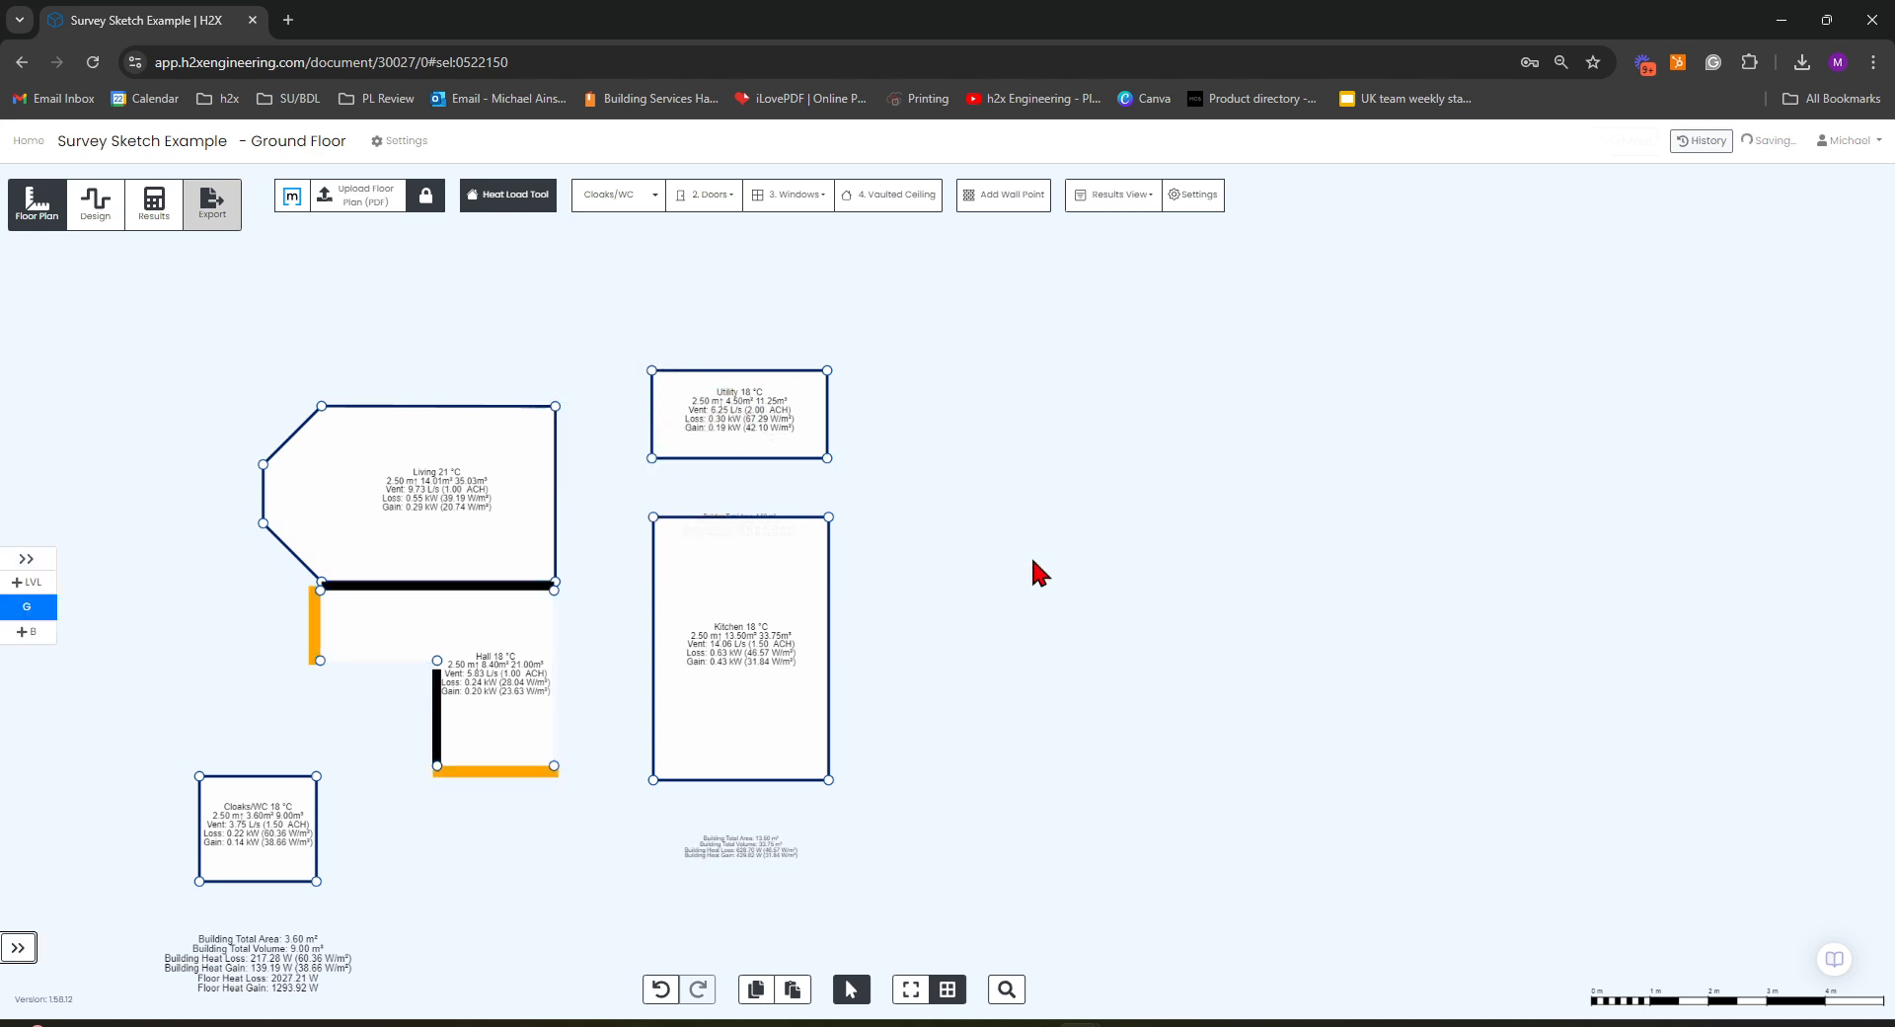
pyautogui.click(1063, 600)
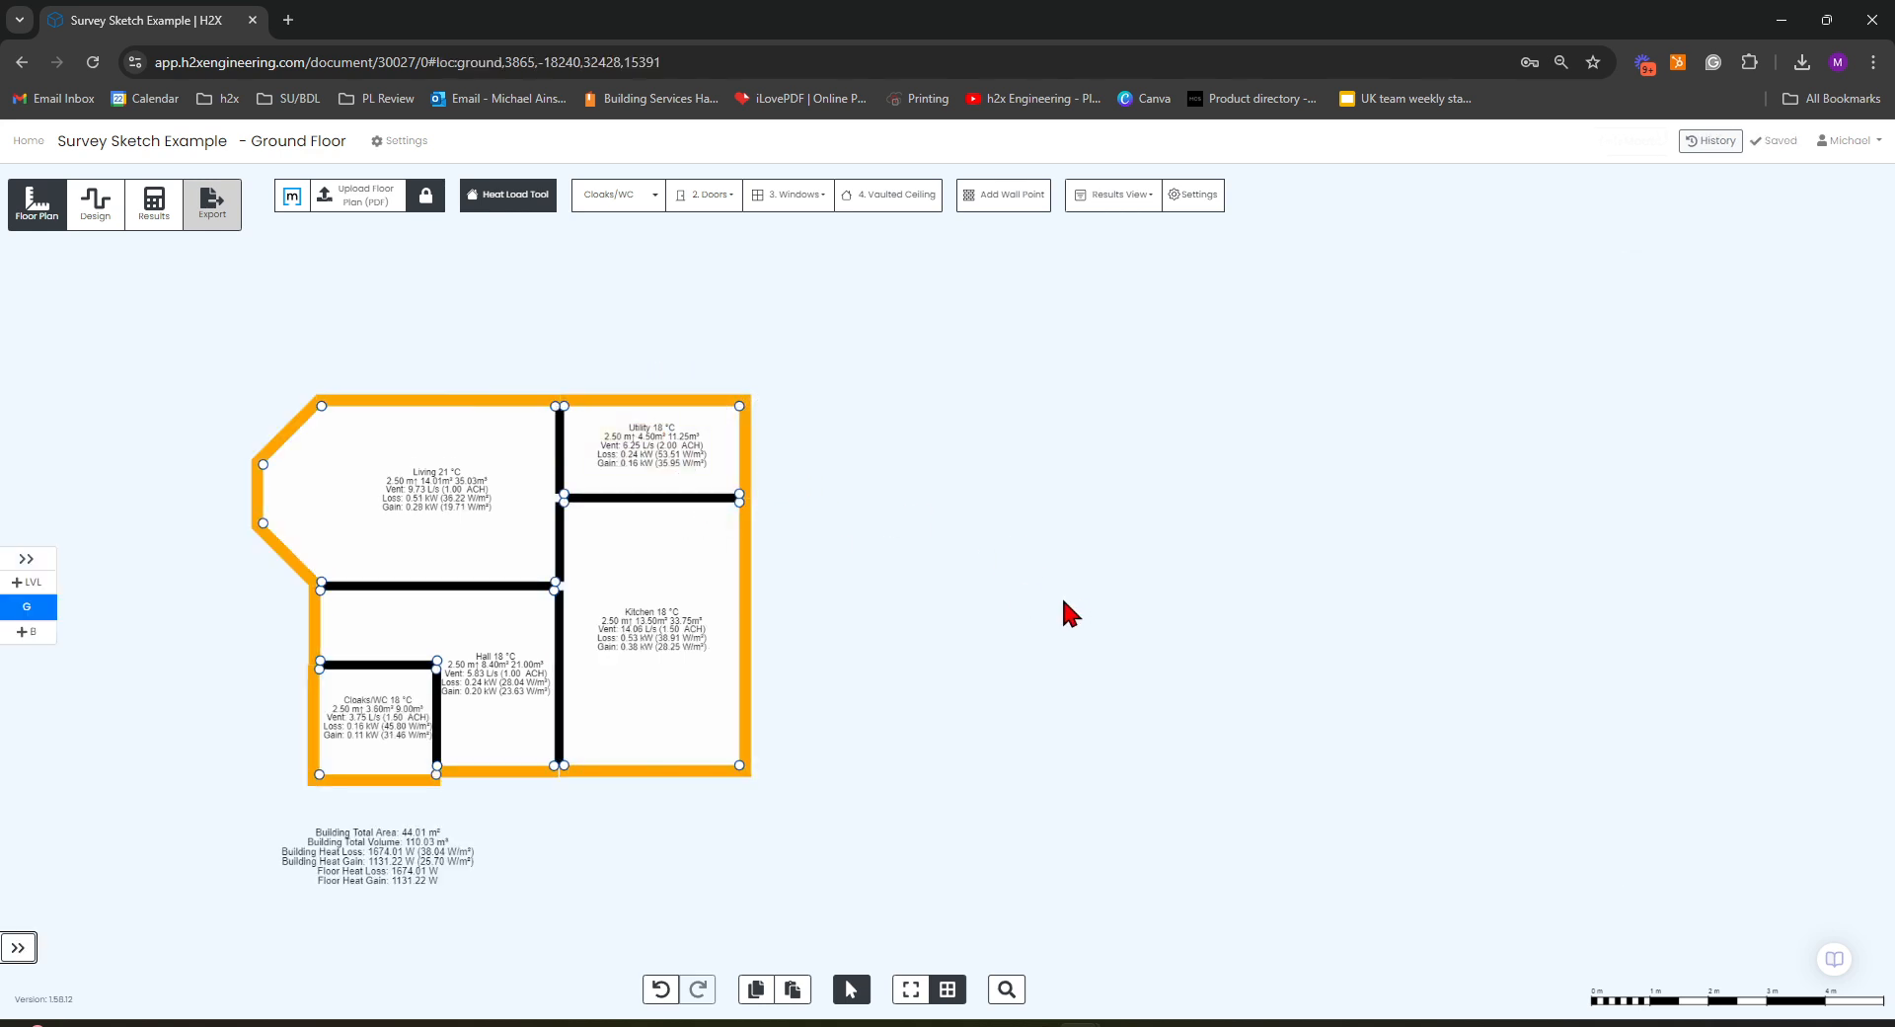
# - Enlarge the Hall's notch to about 2.28 m wide by moving its lower inner corner outward, and raise the notch's left corner
pyautogui.moveTo(931, 664); pyautogui.dragTo(1036, 651)
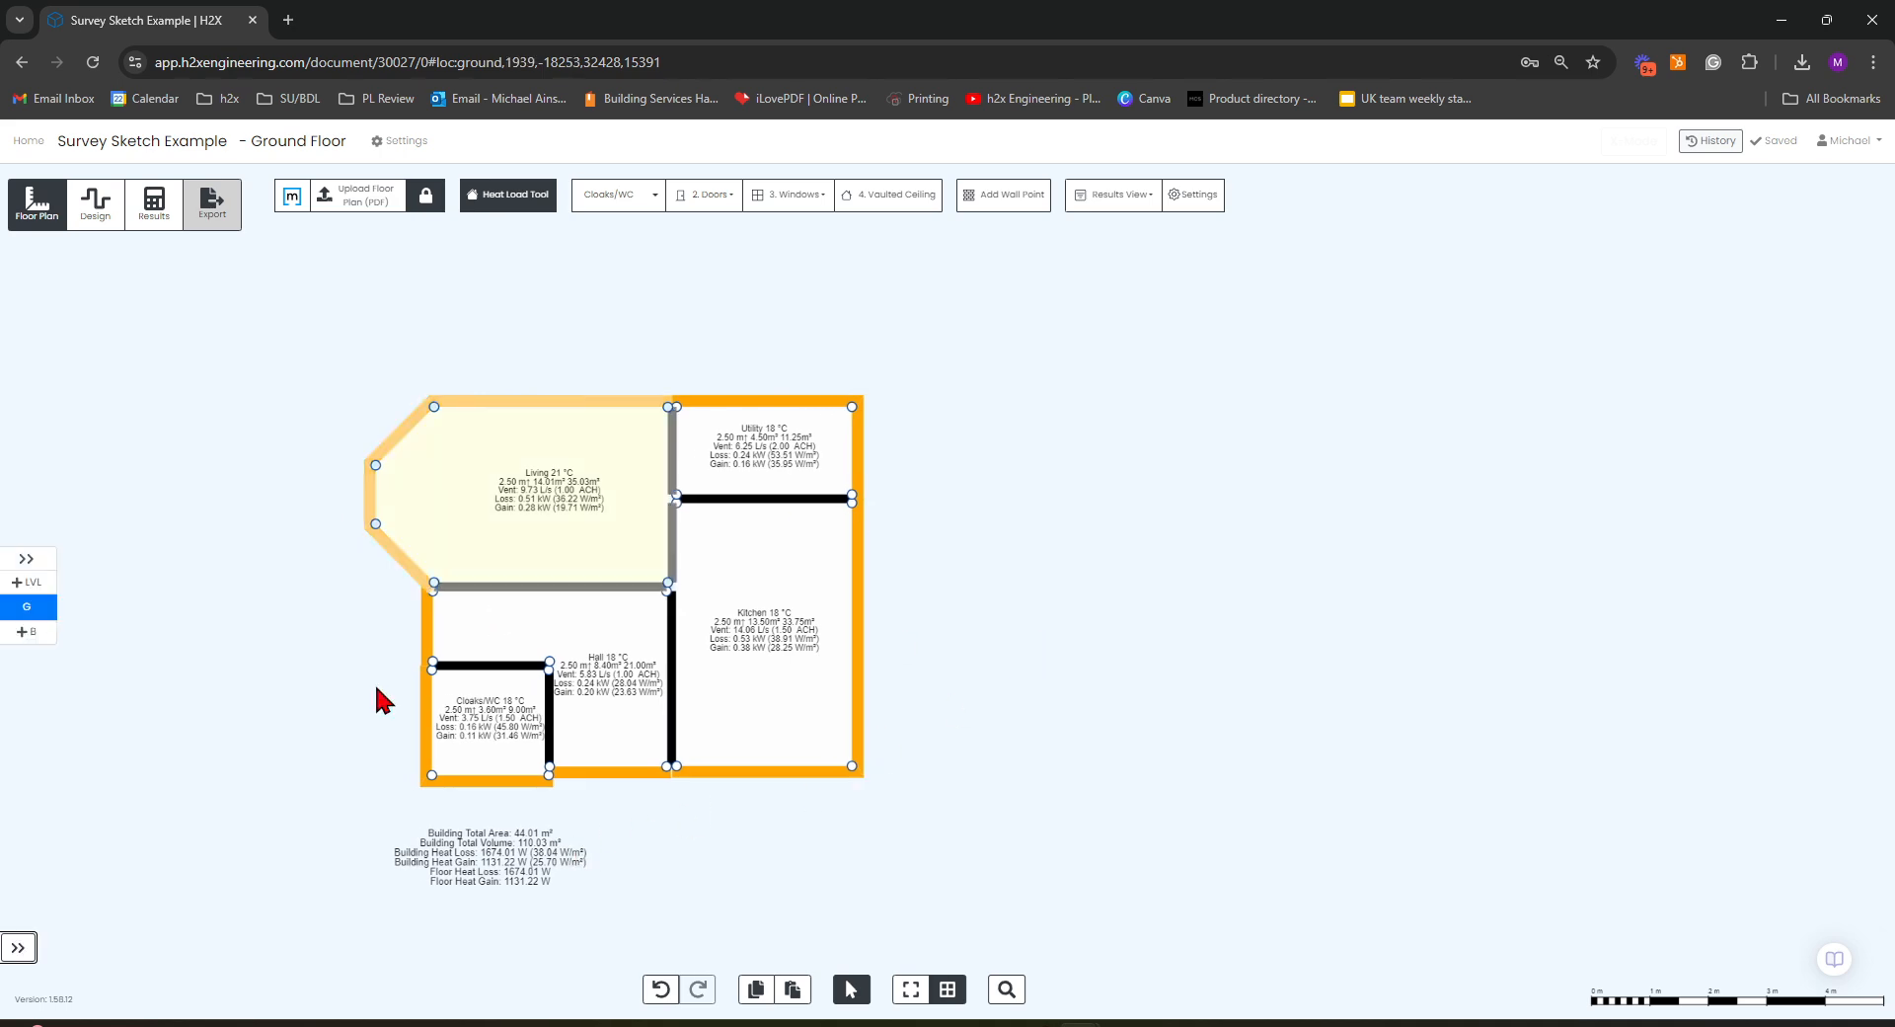
pyautogui.scroll(5, 553, 742)
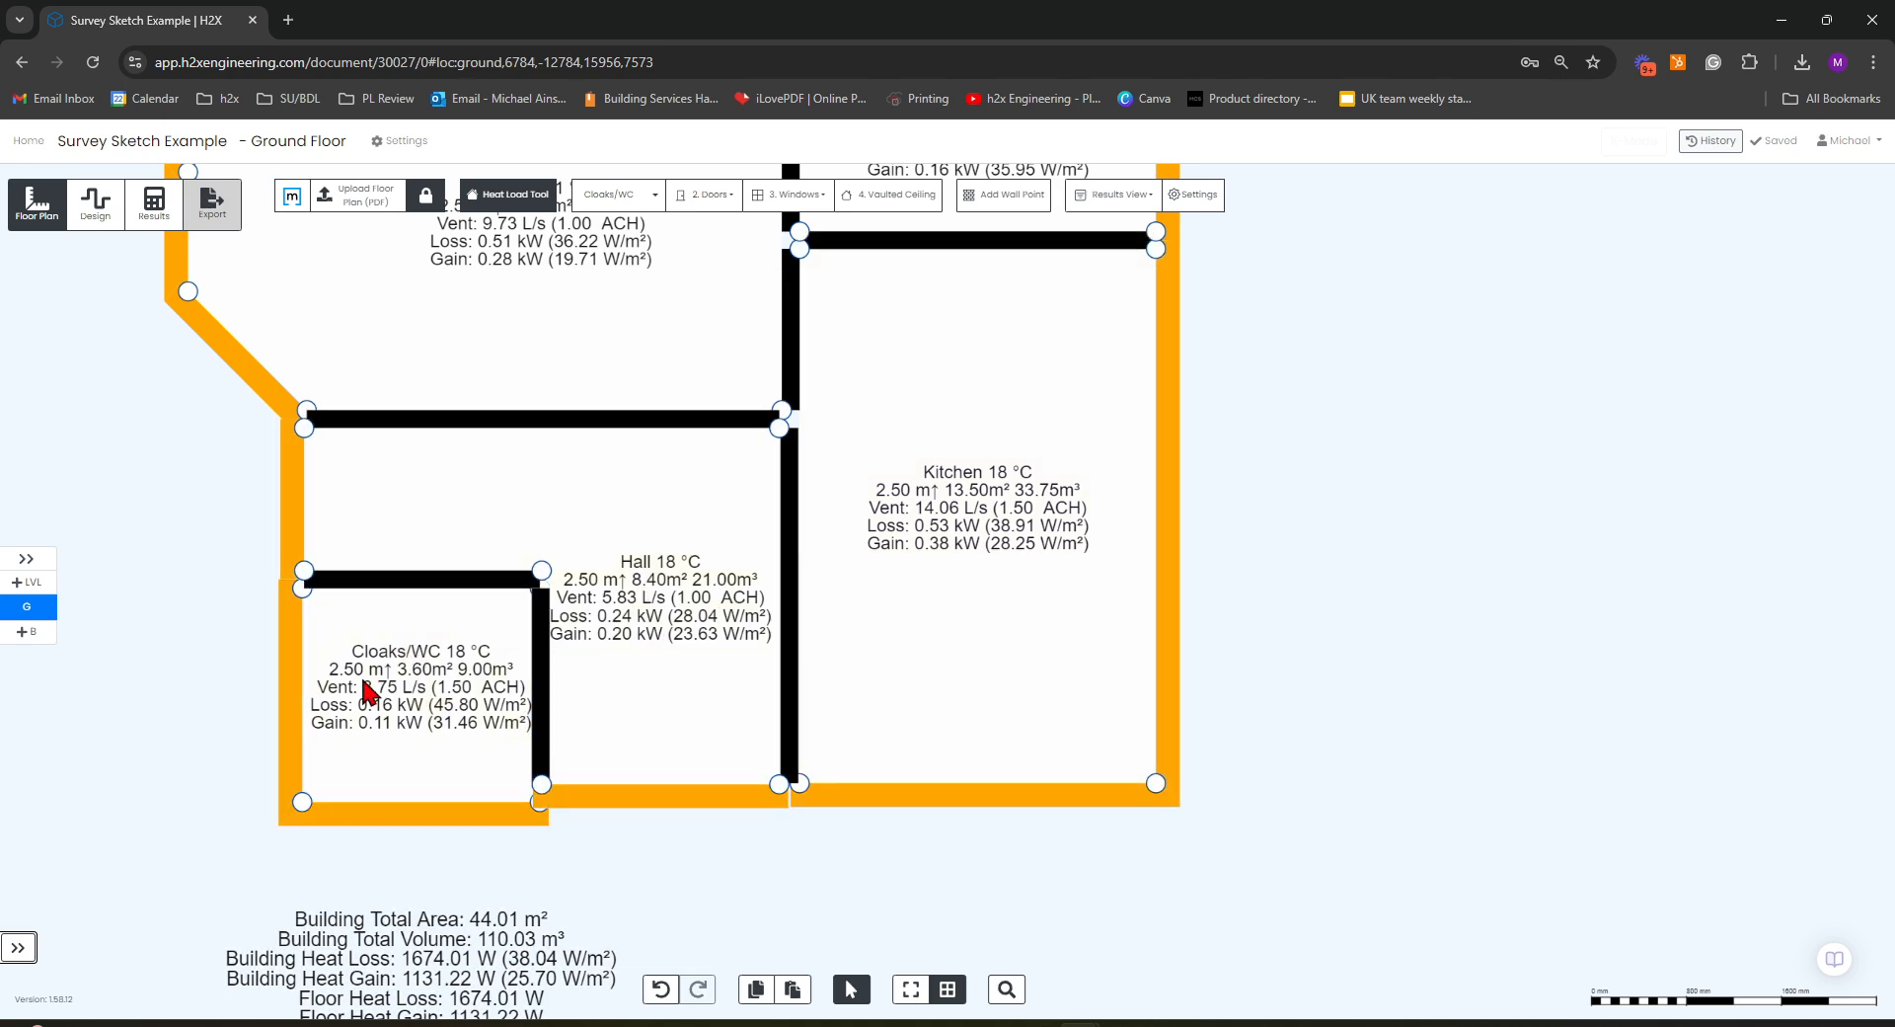
pyautogui.scroll(-10, 461, 656)
pyautogui.moveTo(1633, 596); pyautogui.dragTo(1479, 658)
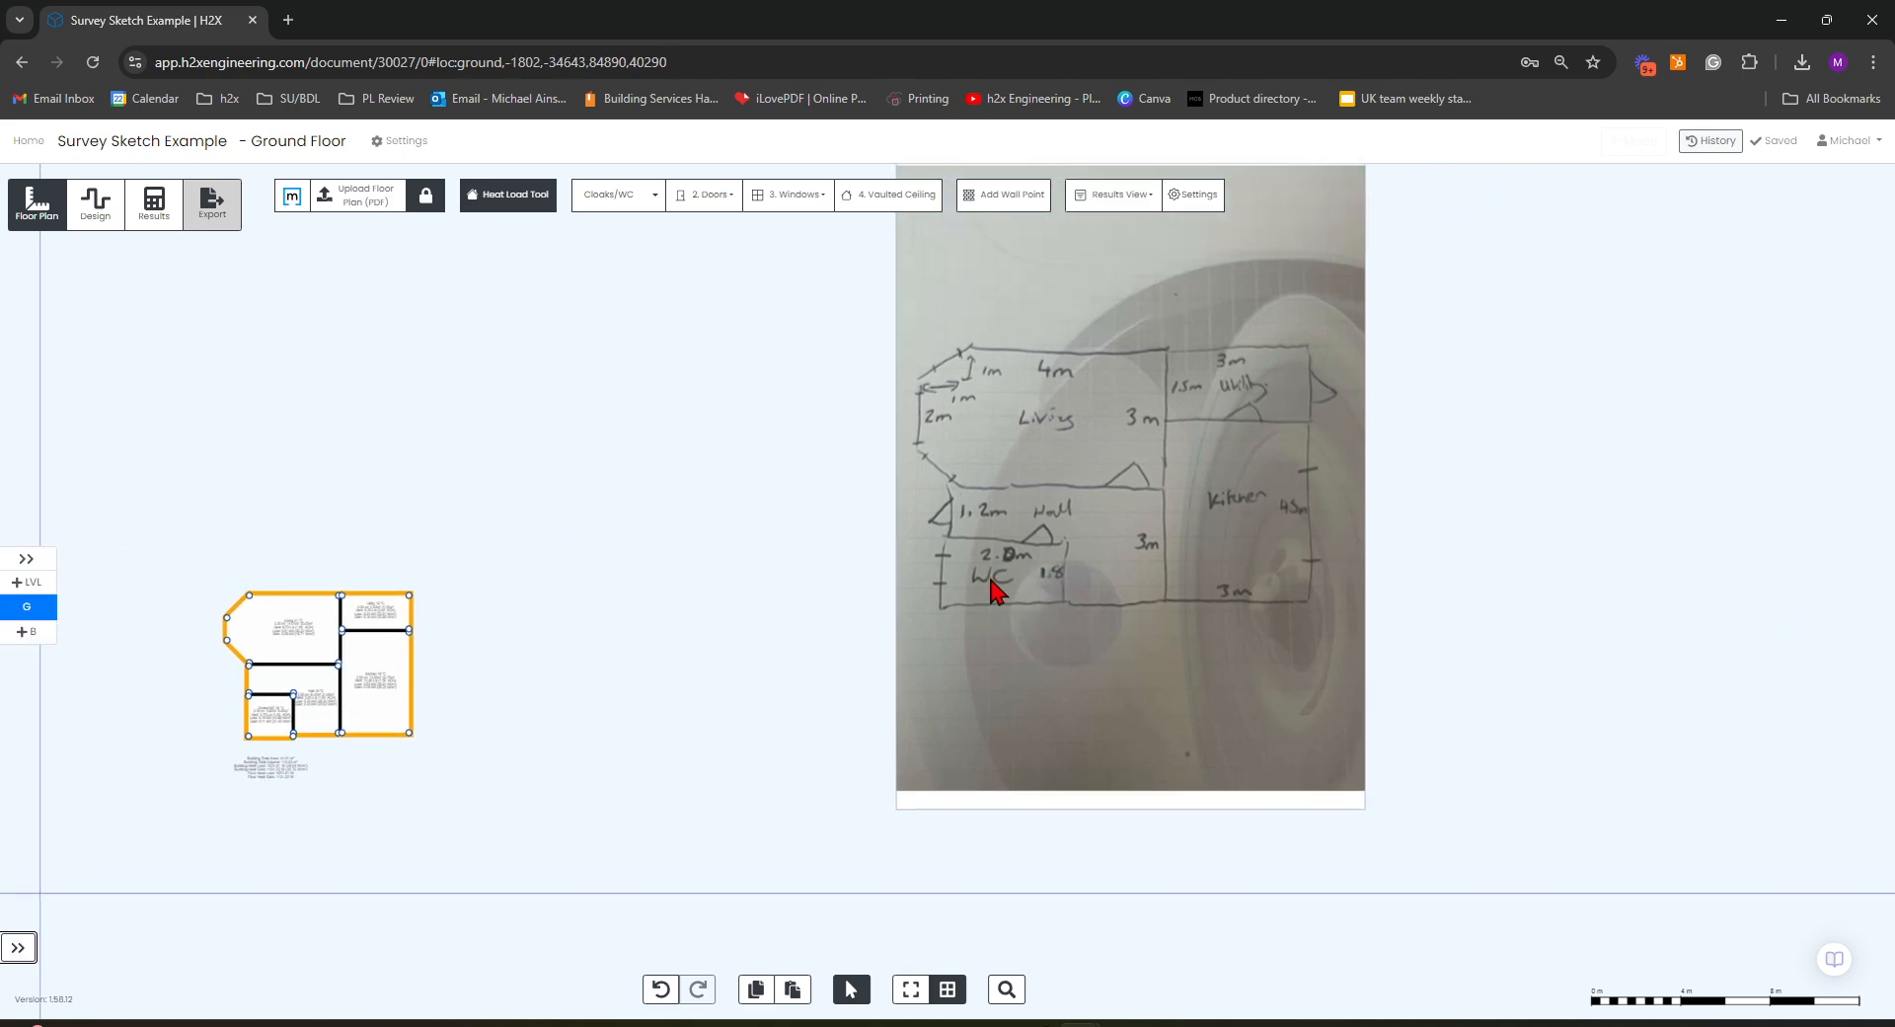
pyautogui.scroll(6, 537, 766)
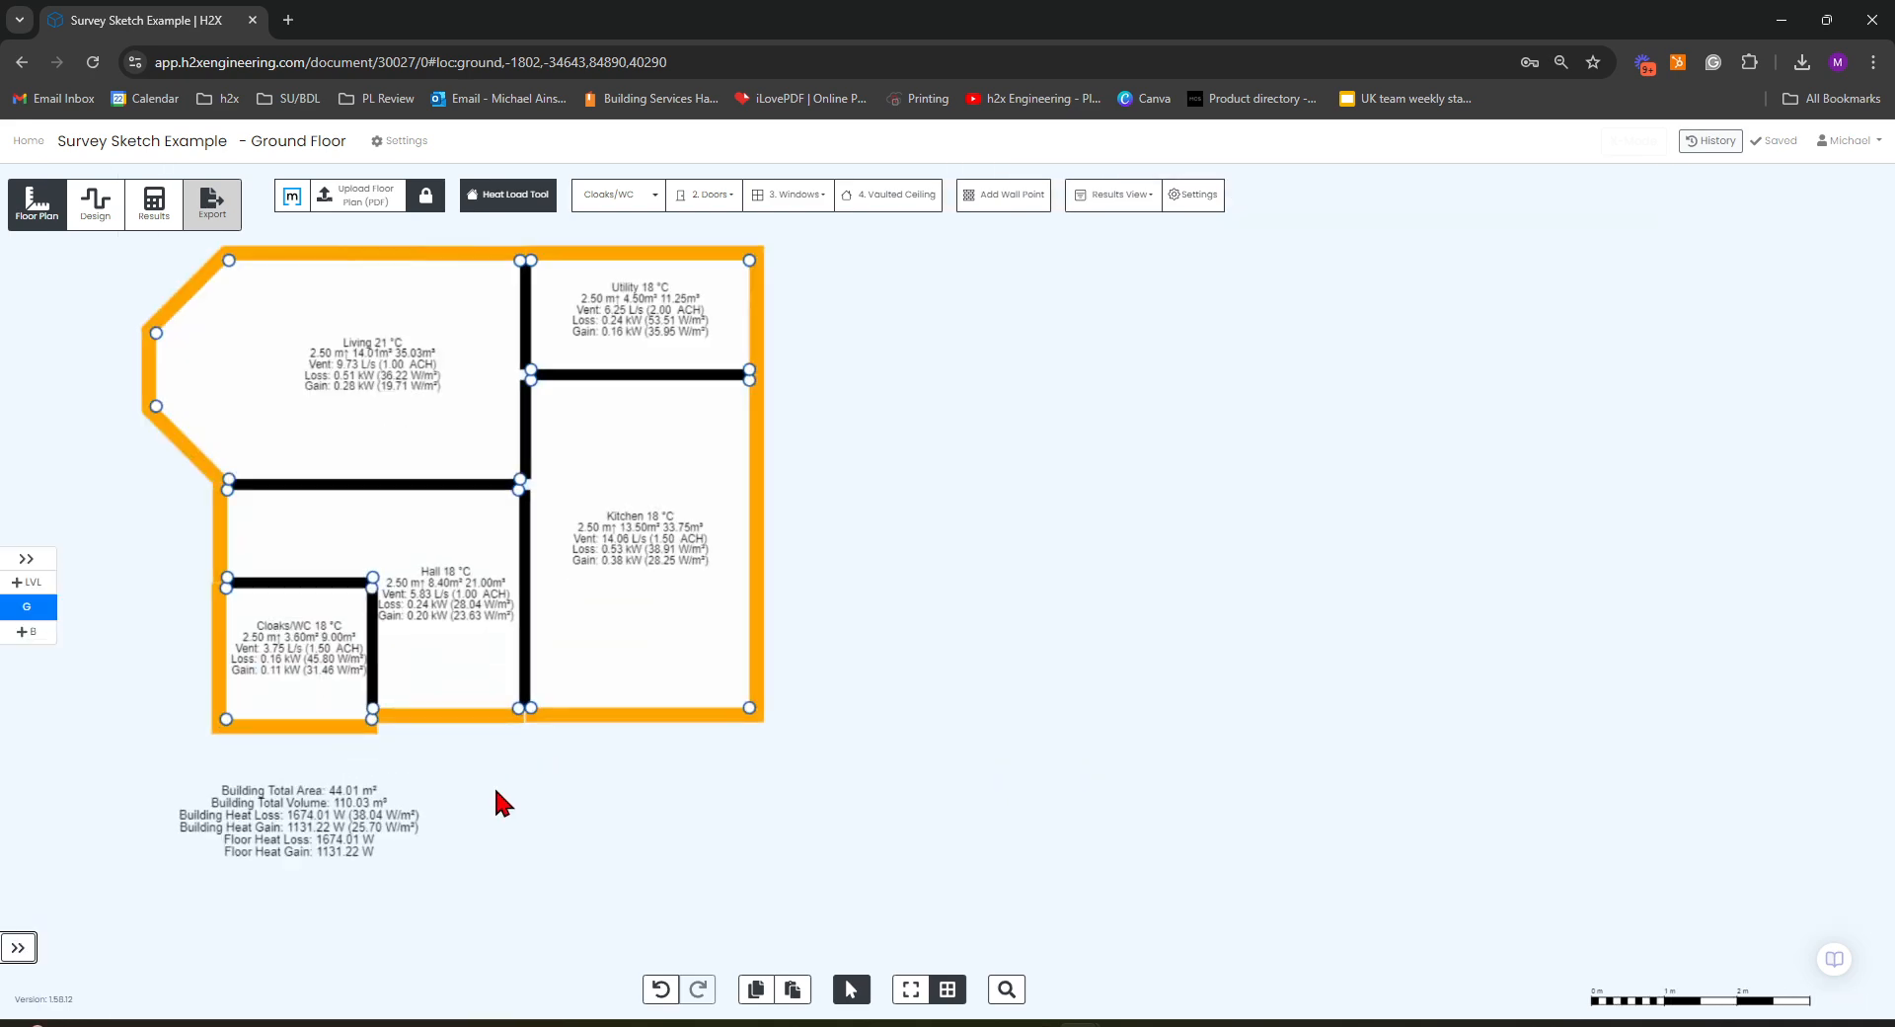
pyautogui.scroll(4, 537, 775)
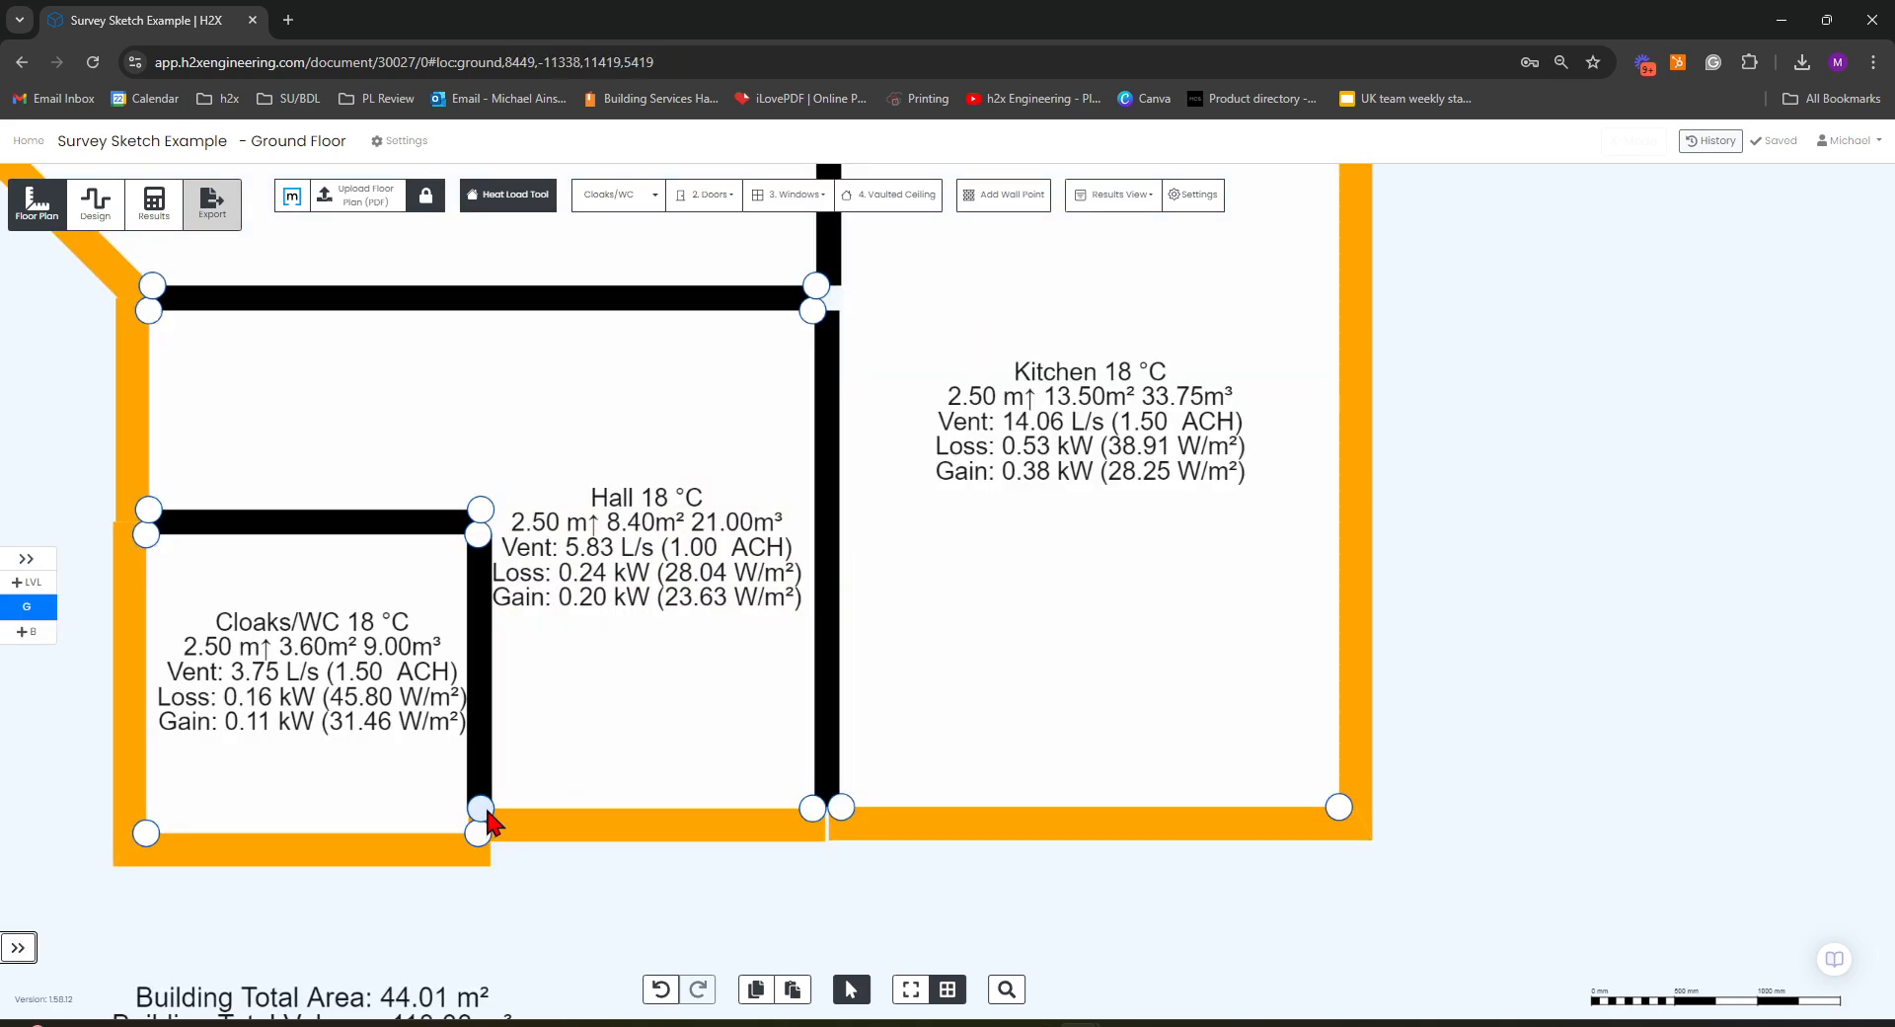
pyautogui.moveTo(483, 803); pyautogui.dragTo(529, 805)
pyautogui.click(148, 509)
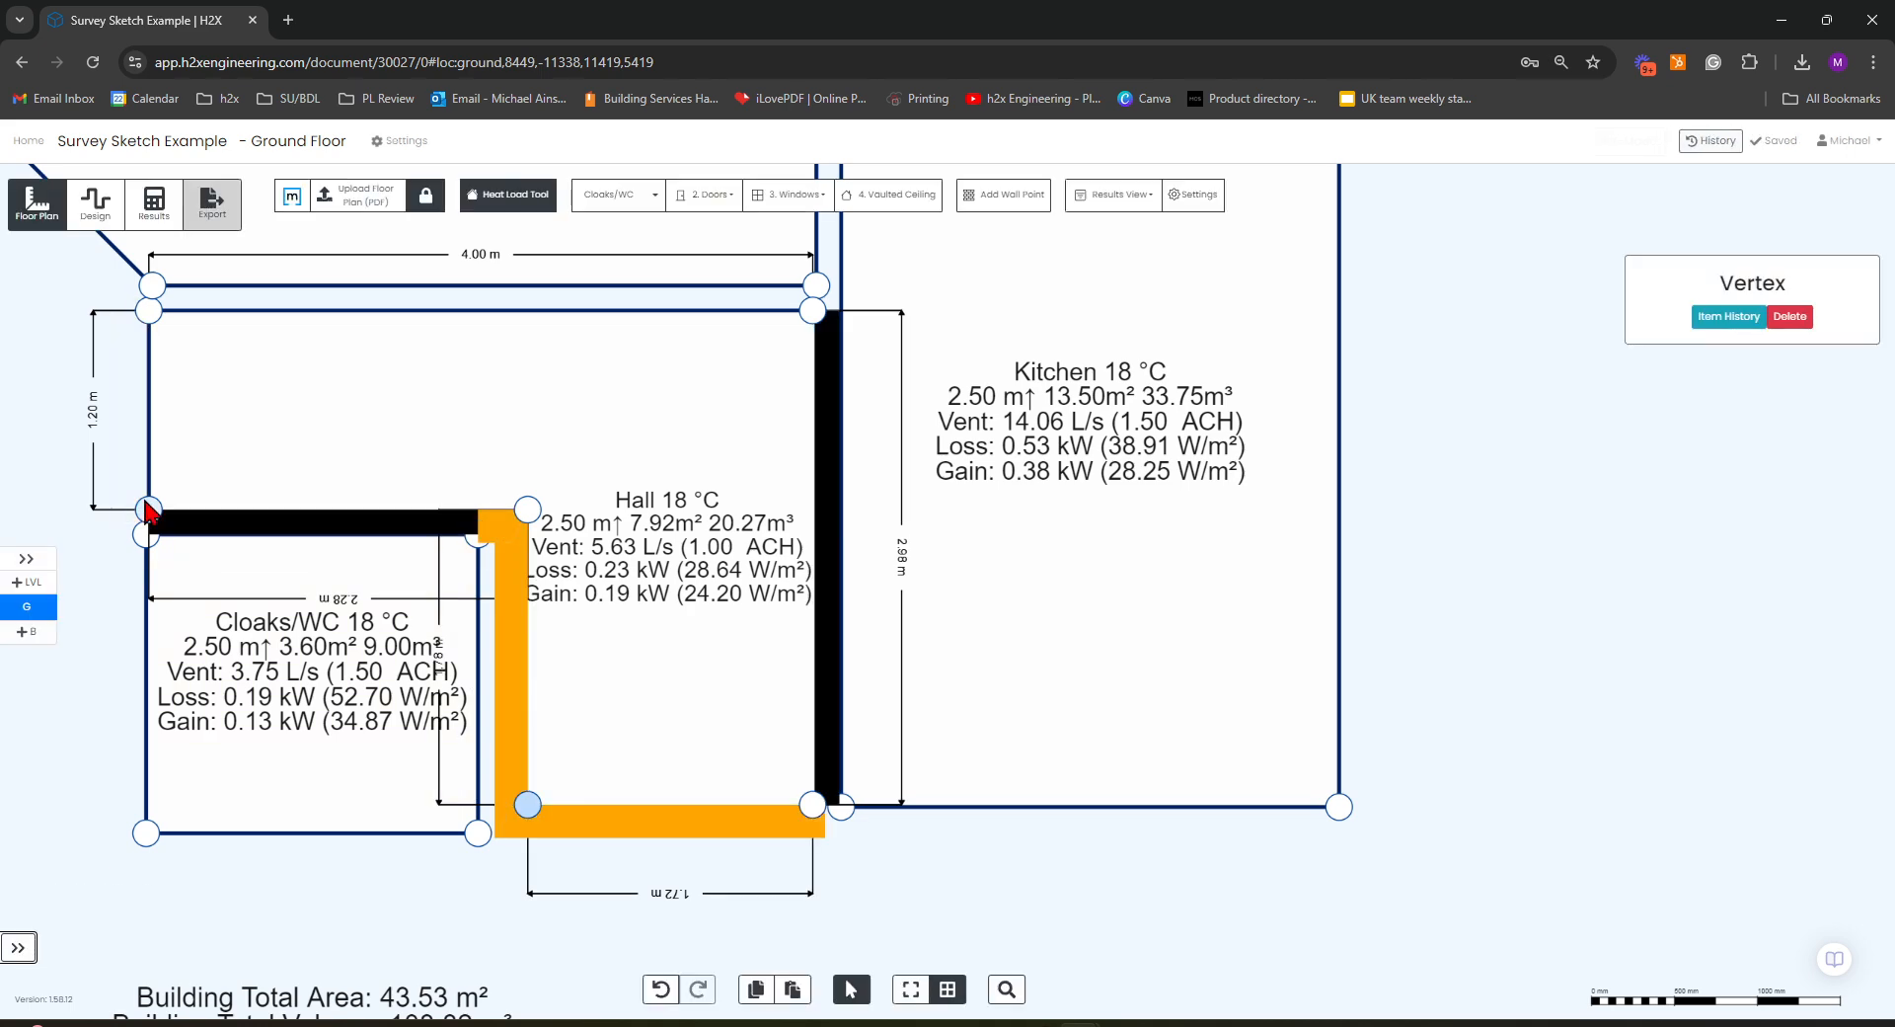
pyautogui.moveTo(148, 509); pyautogui.dragTo(142, 460)
# - Align the Cloaks/WC's bottom wall with the Hall's, and pull the notch's inner corner closer, leaving the Hall's left wall about 1.07 m
pyautogui.moveTo(257, 700)
pyautogui.mouseDown()
pyautogui.moveTo(257, 670)
pyautogui.moveTo(259, 686)
pyautogui.mouseUp()
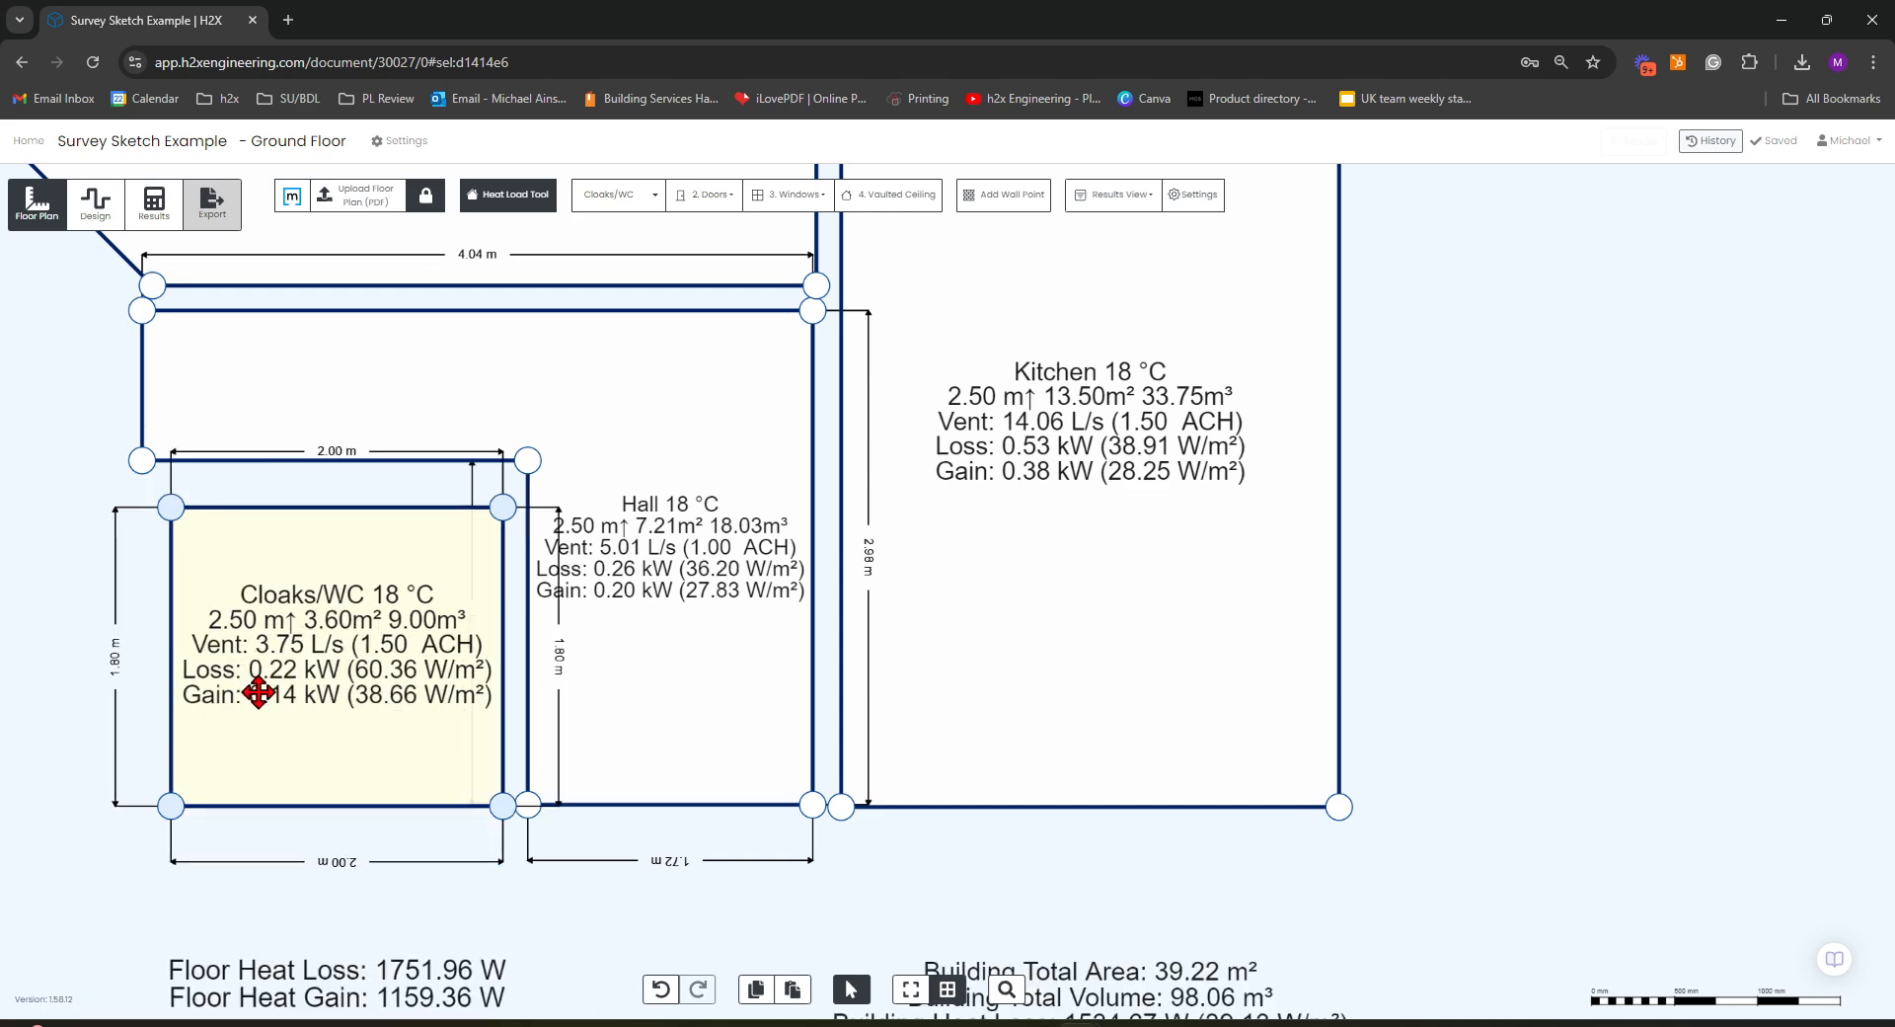
pyautogui.click(261, 690)
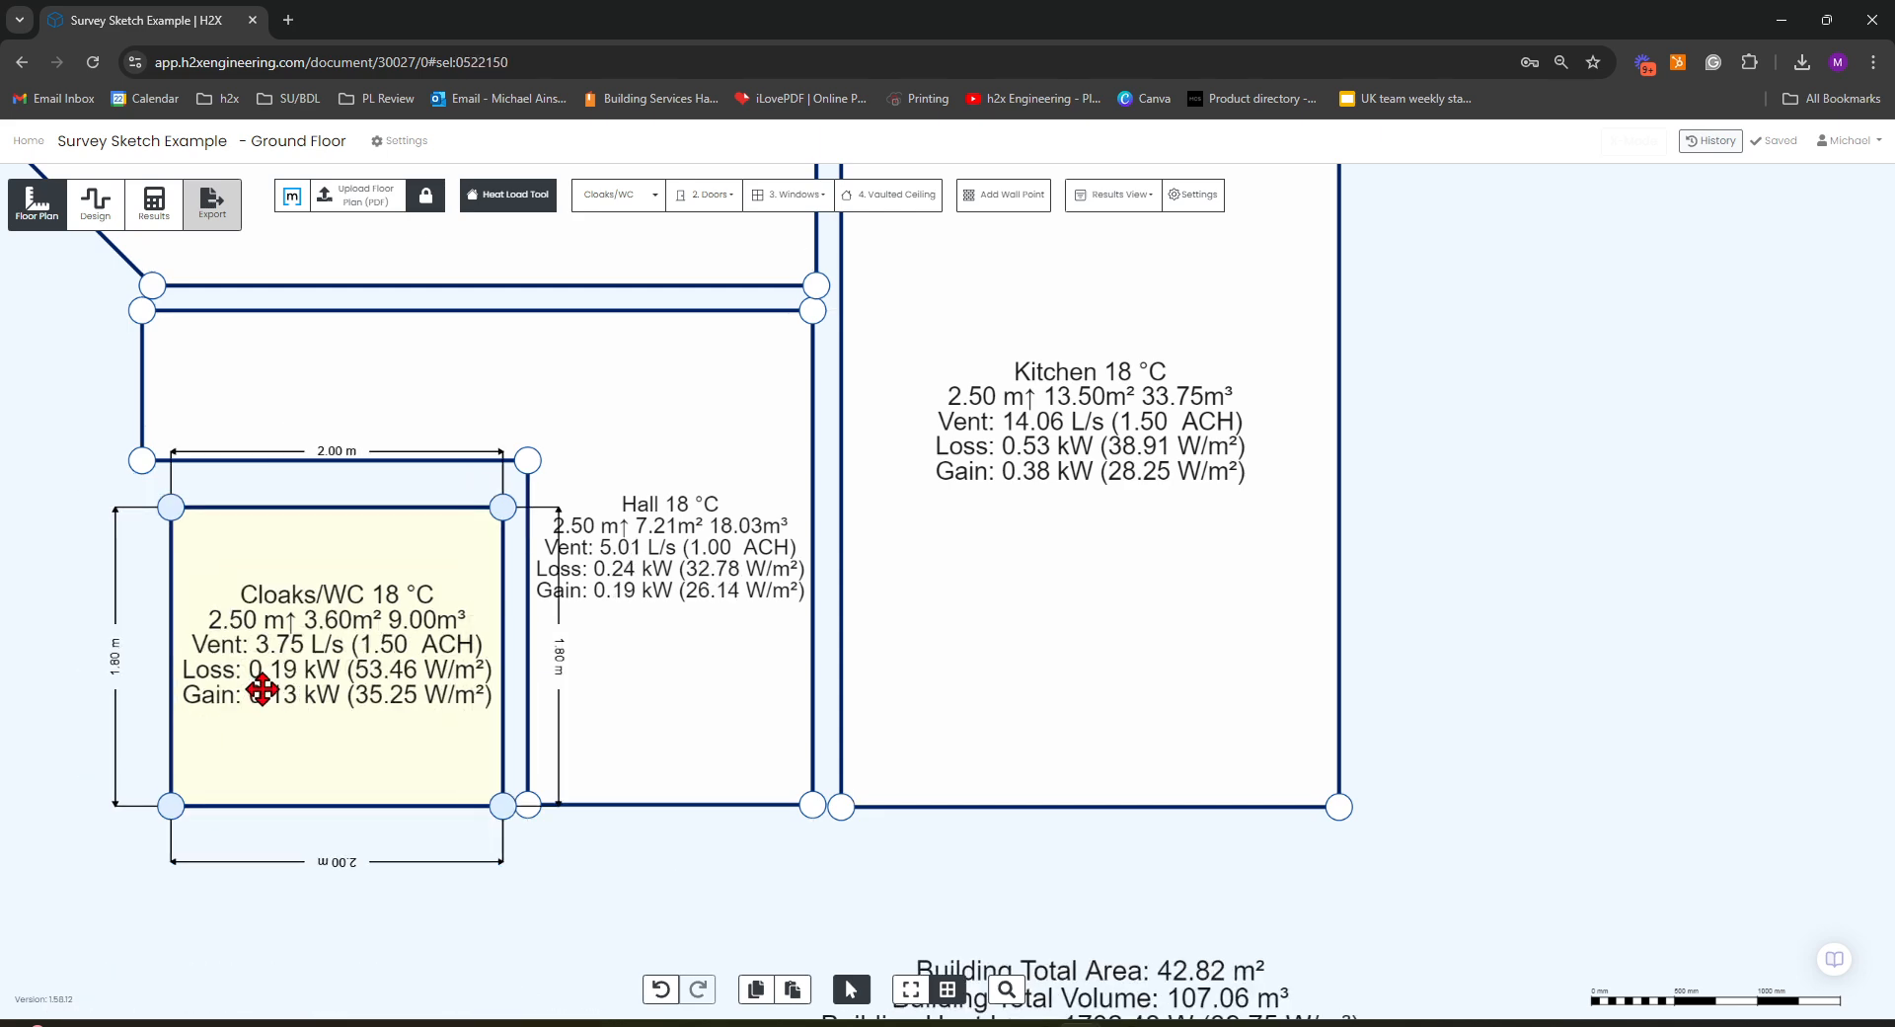
pyautogui.moveTo(527, 463); pyautogui.dragTo(518, 489)
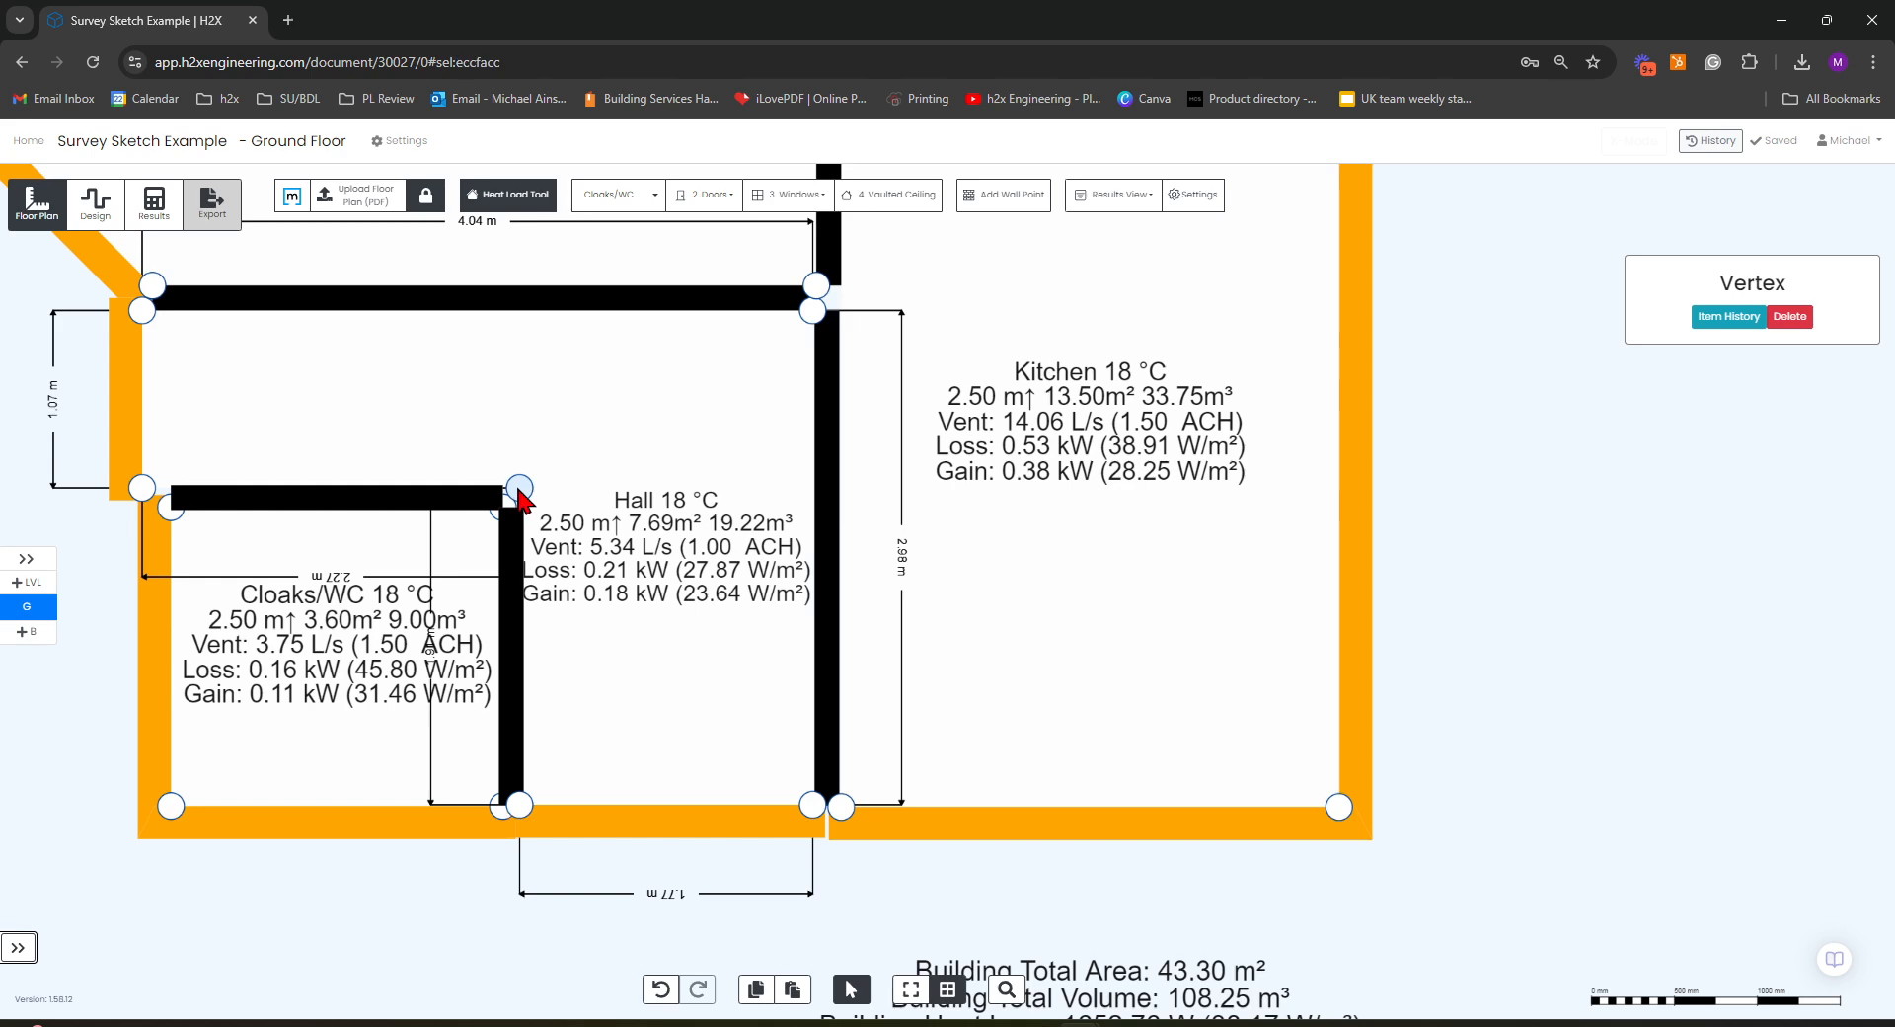
# - Align the Cloaks/WC with the Hall's left wall and pull the Hall's lower-left corner against it, making the Hall's bottom wall about 1.92 m
pyautogui.scroll(-5, 518, 491)
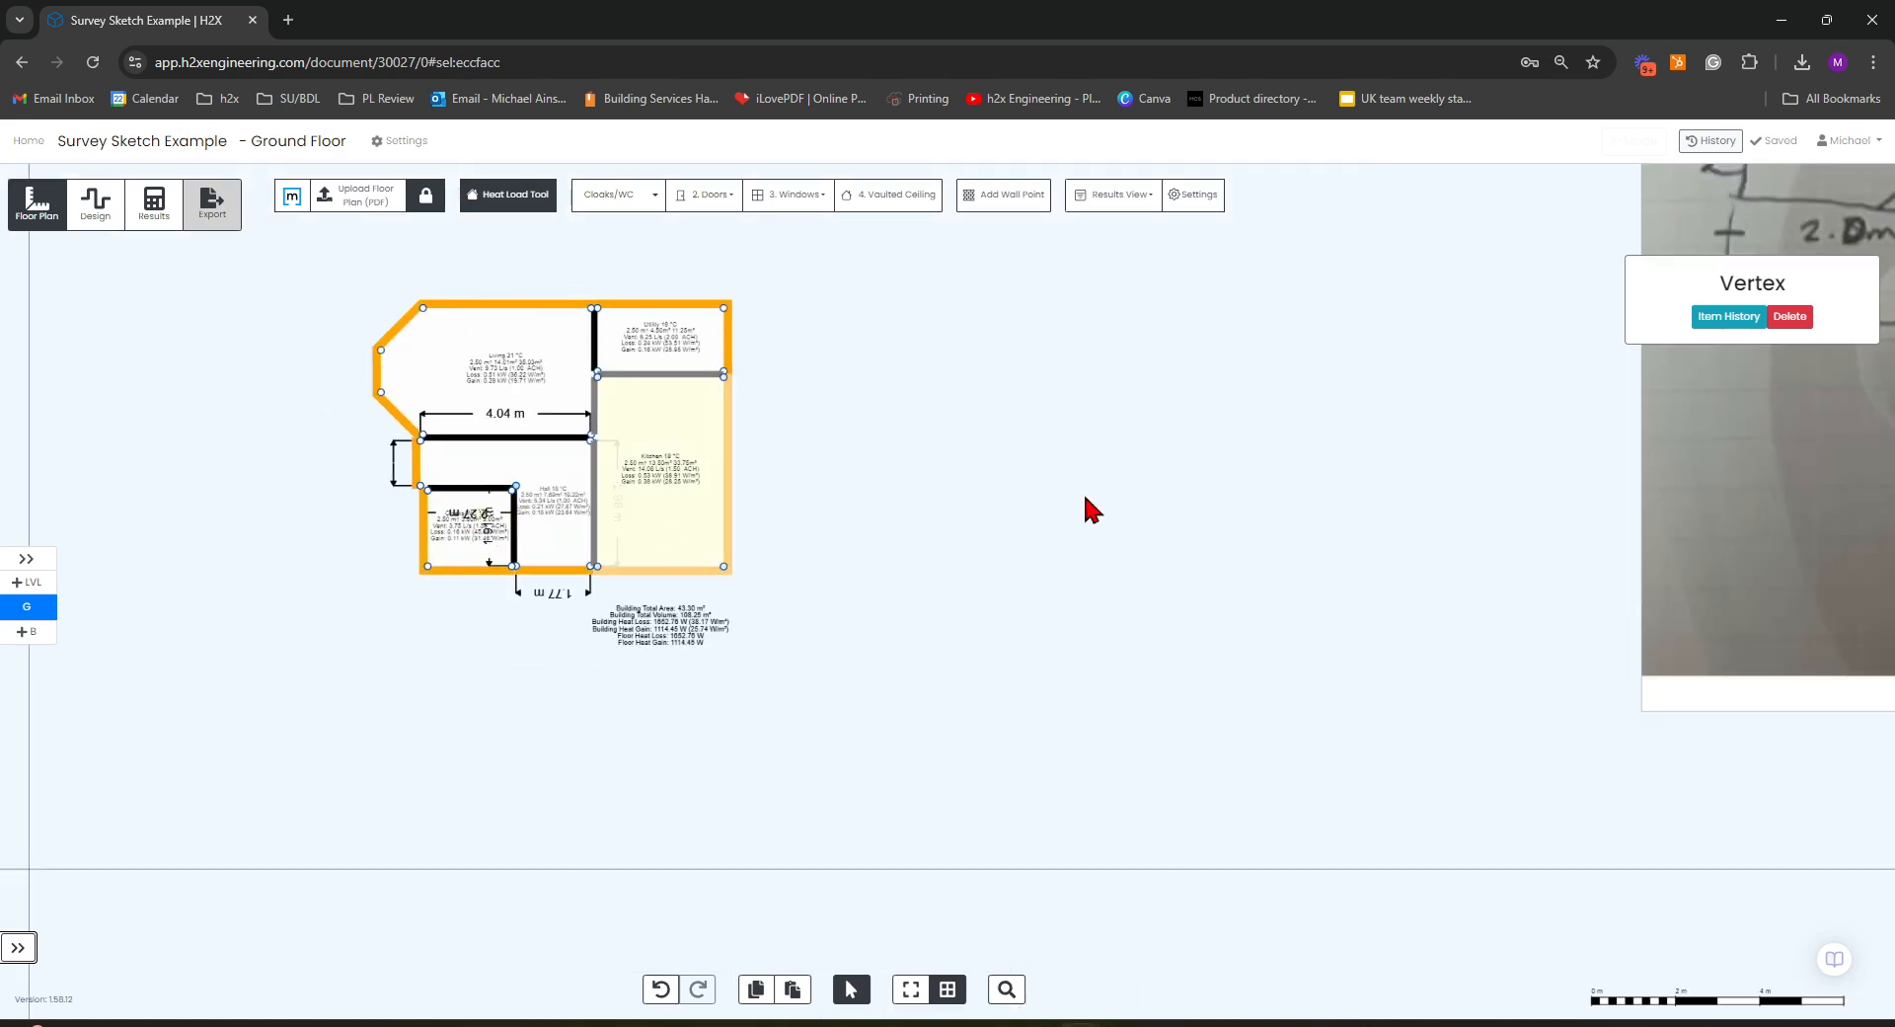
pyautogui.moveTo(1091, 508); pyautogui.dragTo(833, 626)
pyautogui.scroll(-1, 1559, 484)
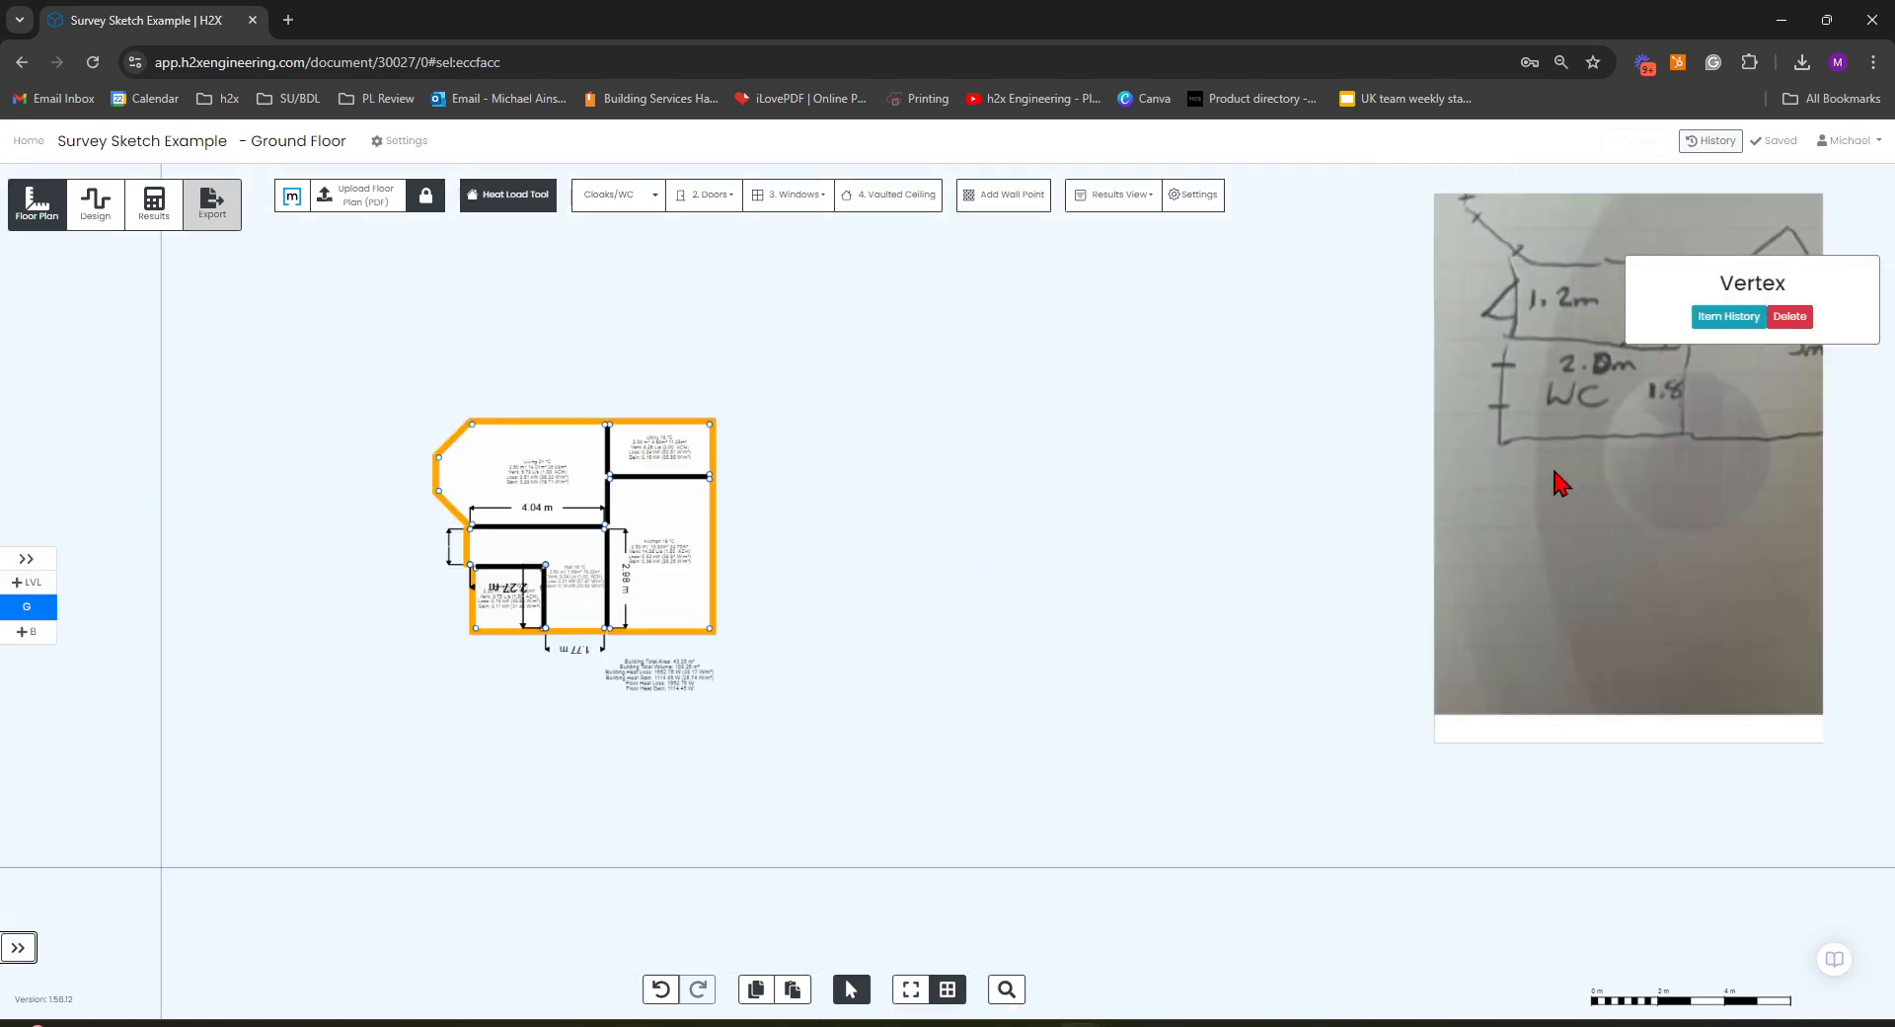
pyautogui.scroll(-1, 1559, 483)
pyautogui.scroll(4, 599, 586)
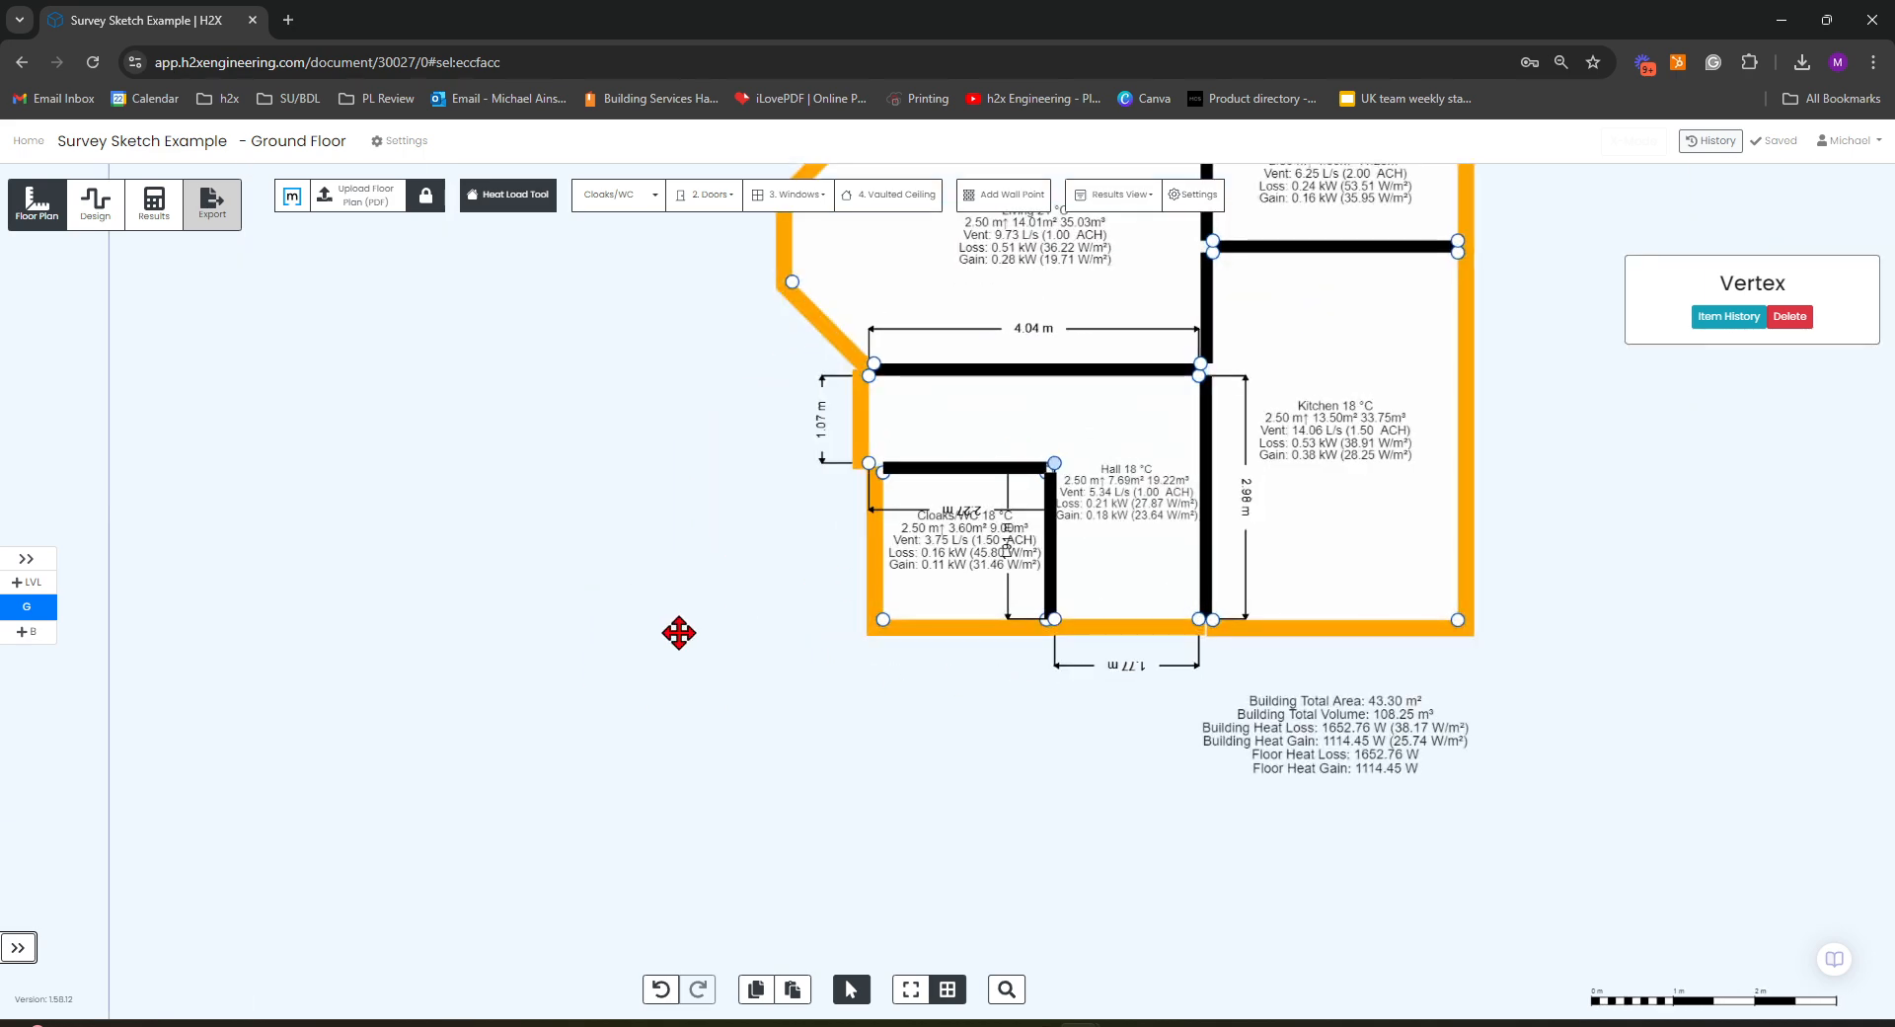
pyautogui.scroll(2, 869, 612)
pyautogui.moveTo(943, 598); pyautogui.dragTo(924, 592)
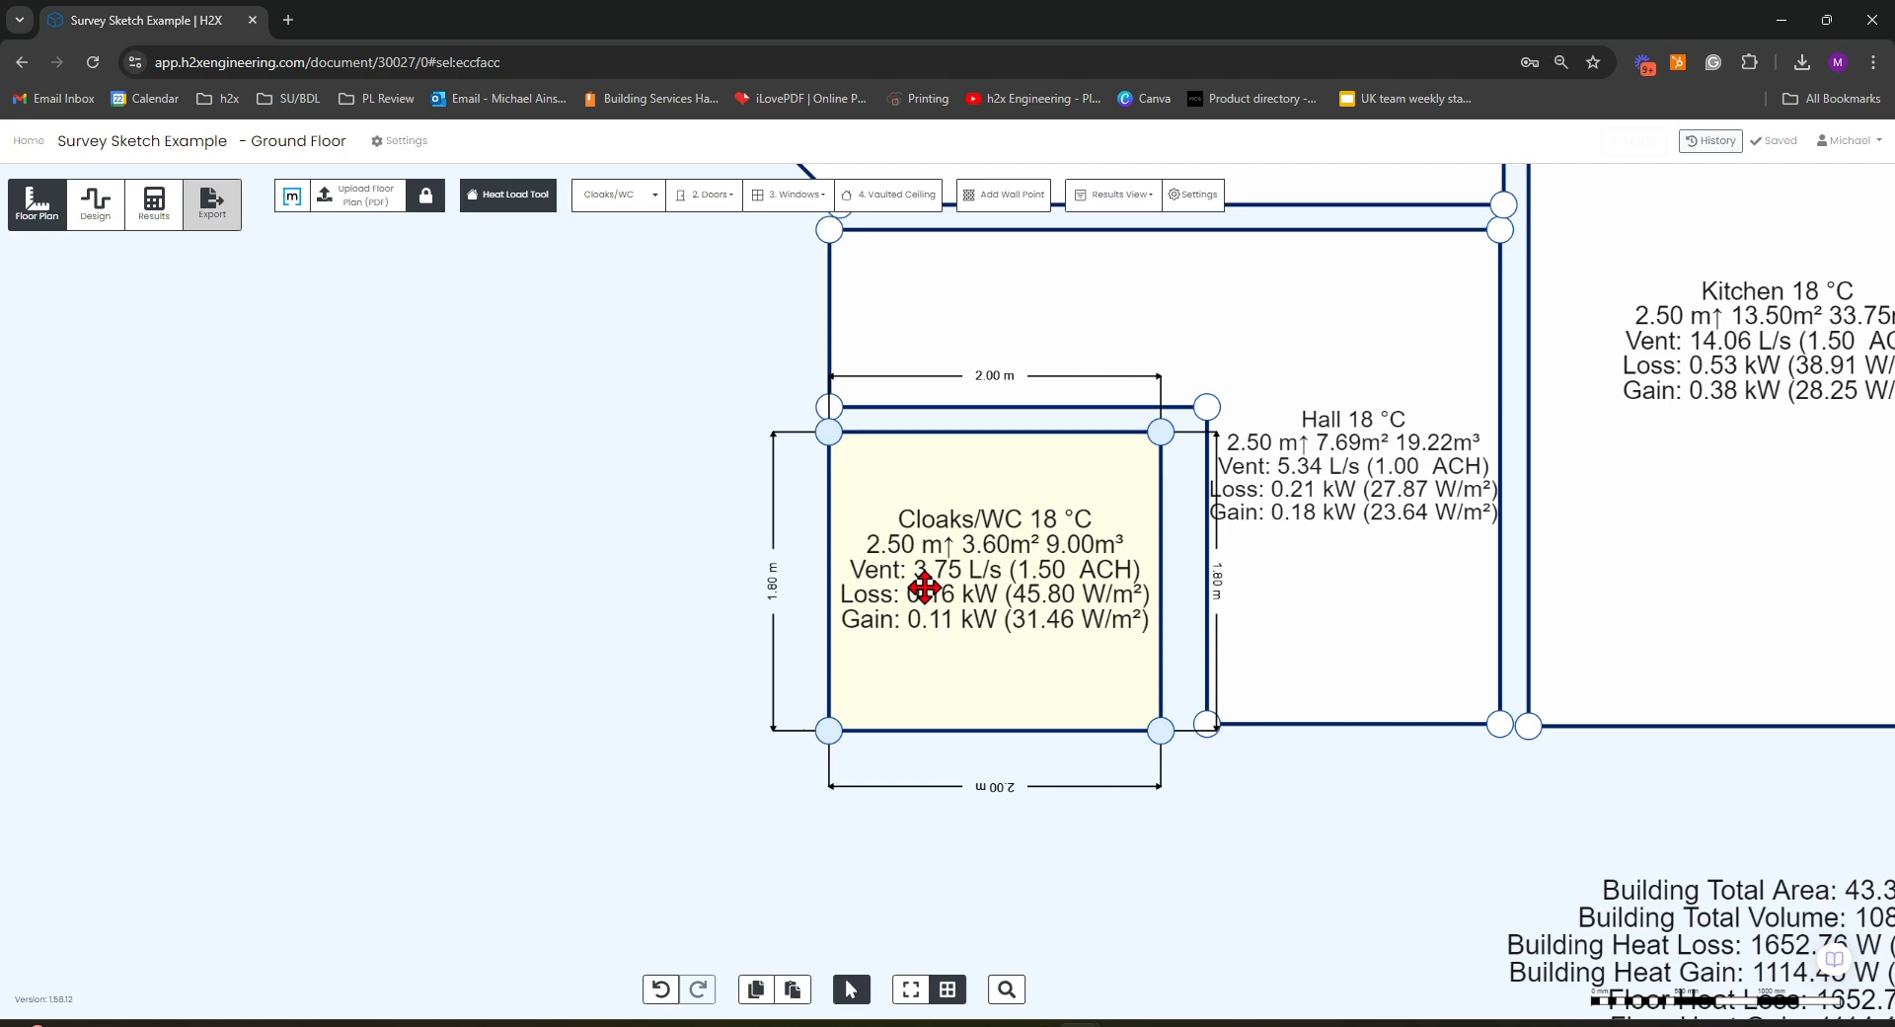
pyautogui.moveTo(1207, 723); pyautogui.dragTo(1181, 727)
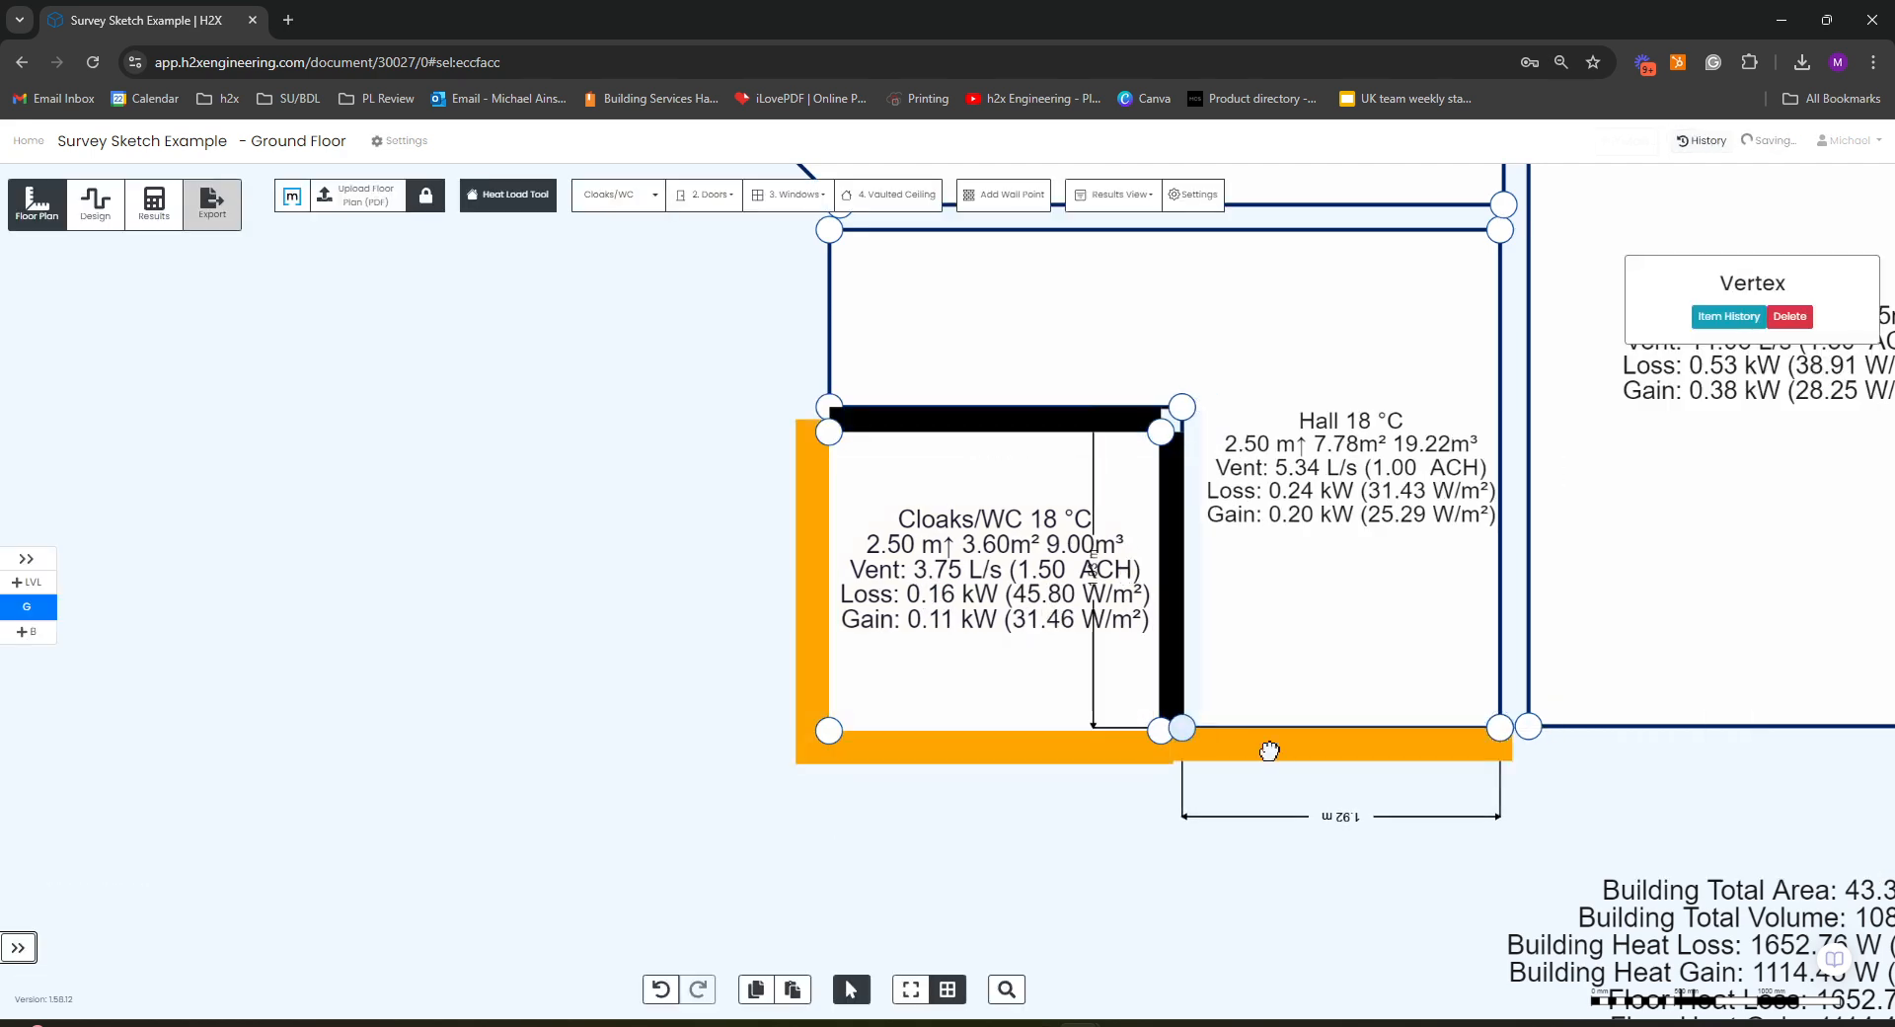
pyautogui.click(1315, 827)
# - Compare the assembled ground-floor layout with the room arrangement and dimensions in the hand-drawn survey sketch
pyautogui.scroll(-4, 1316, 828)
pyautogui.moveTo(1382, 849); pyautogui.dragTo(762, 841)
pyautogui.scroll(-2, 724, 750)
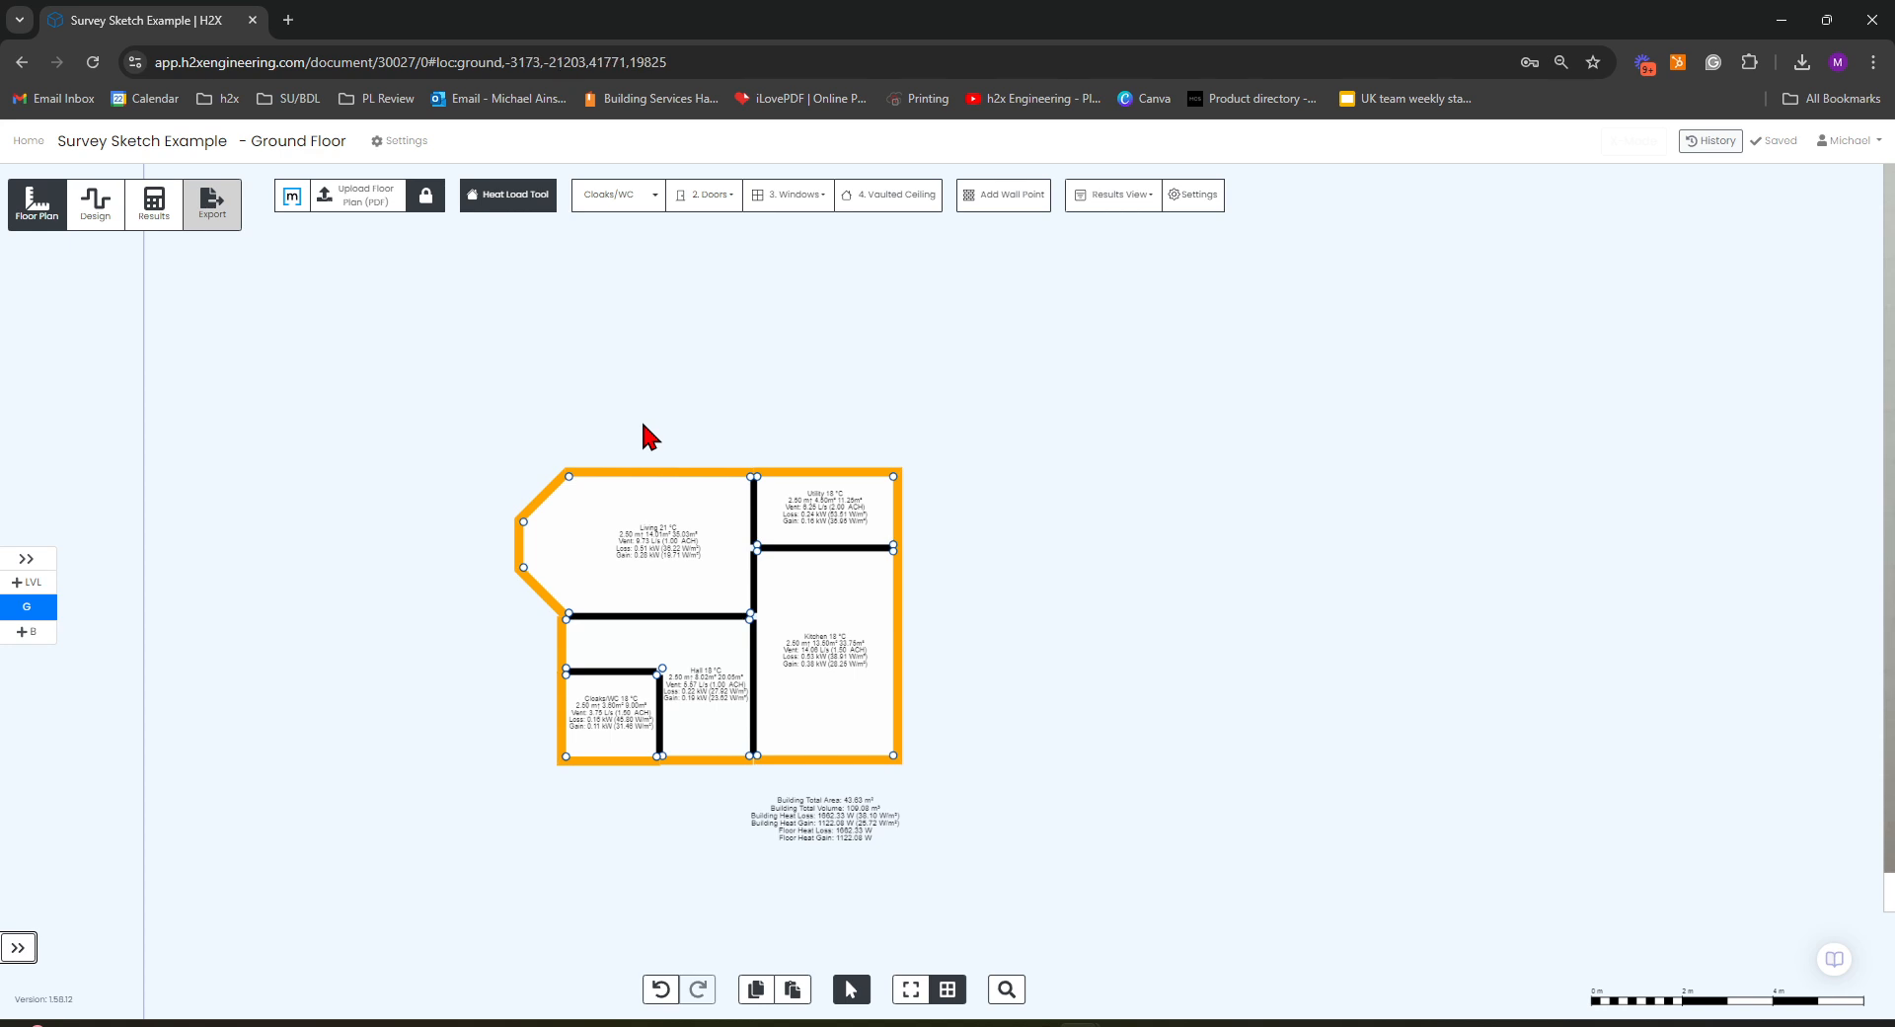
pyautogui.scroll(-2, 649, 435)
pyautogui.scroll(-2, 1078, 653)
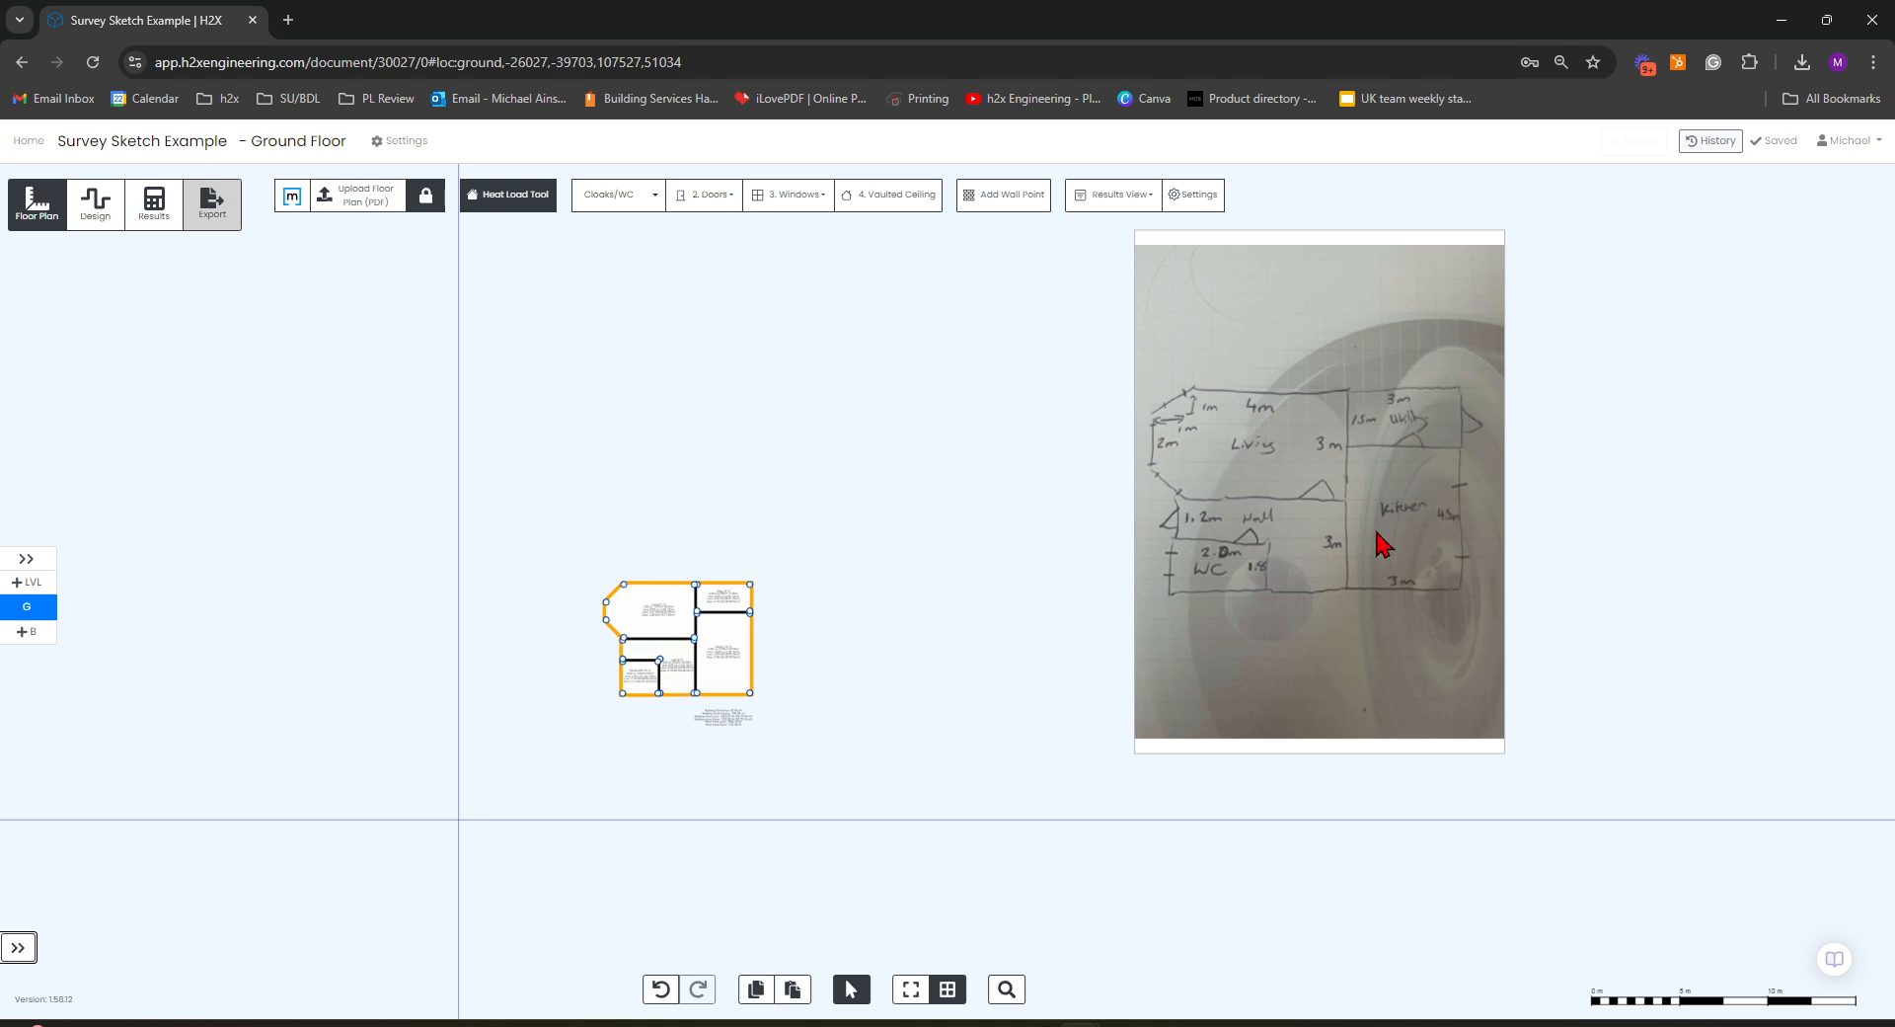
pyautogui.scroll(3, 612, 617)
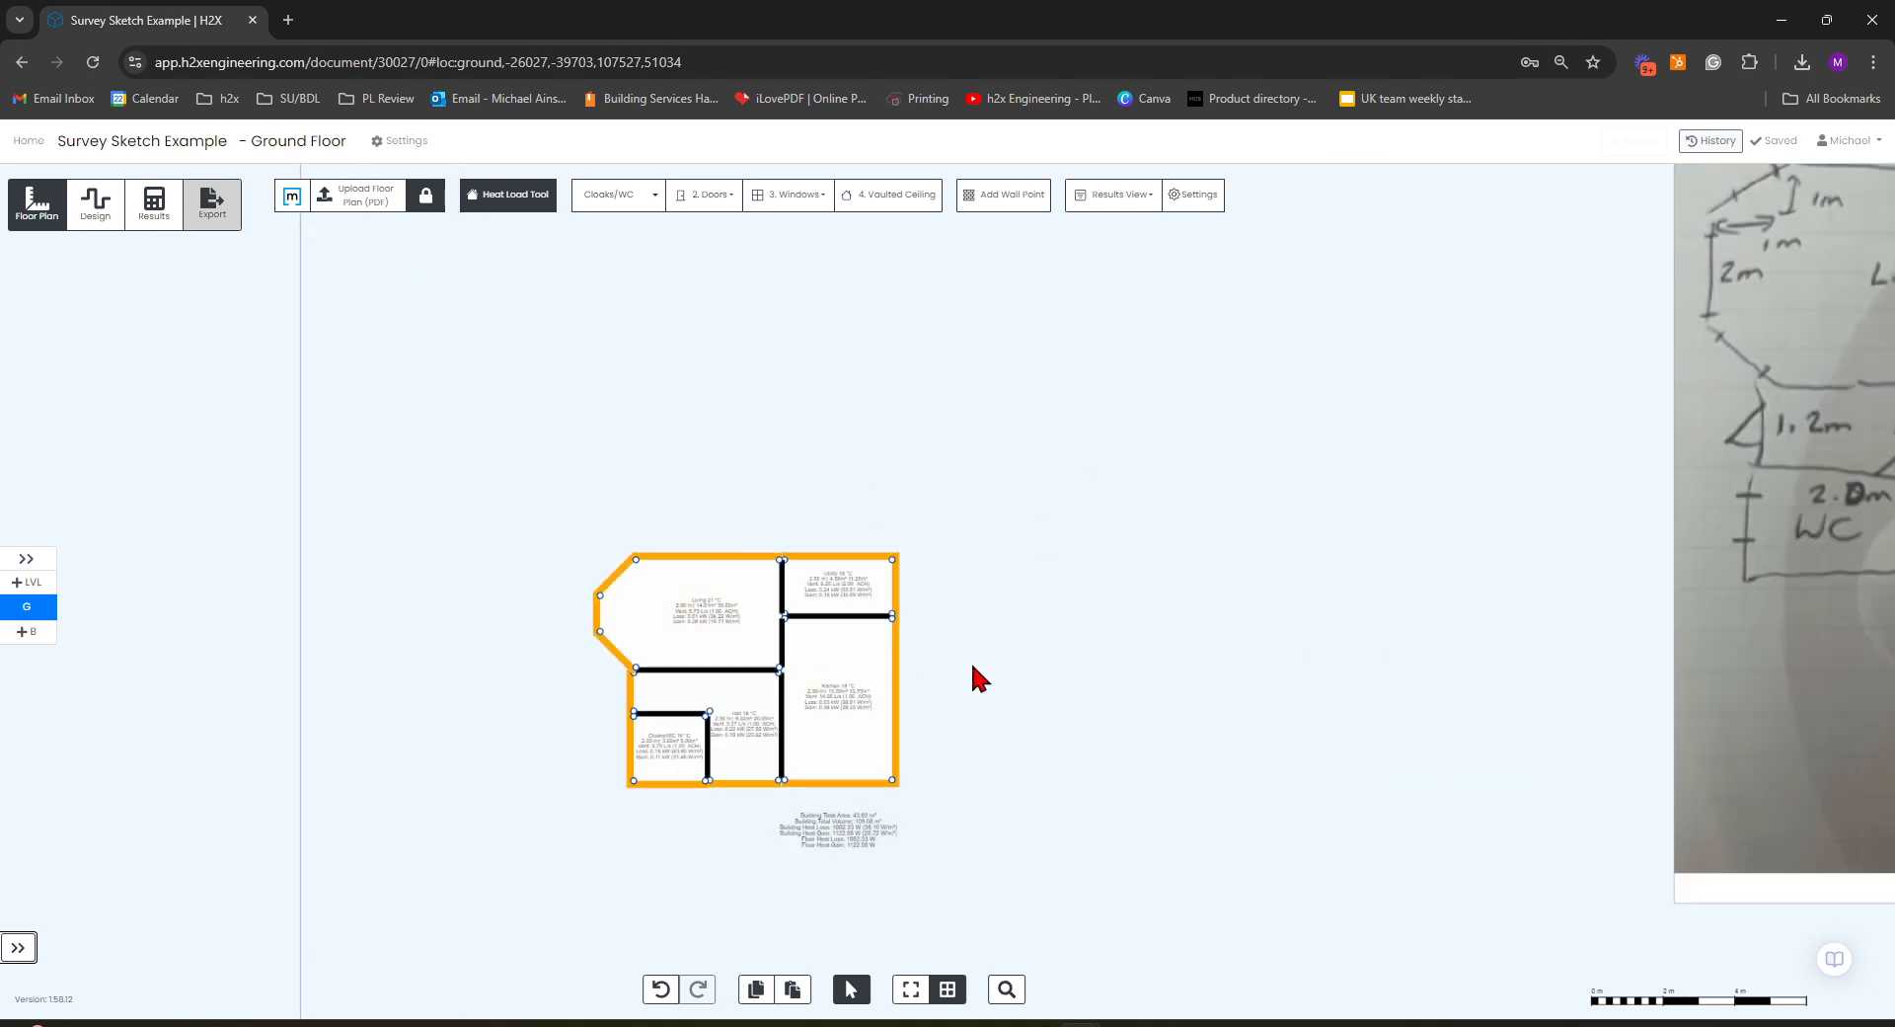